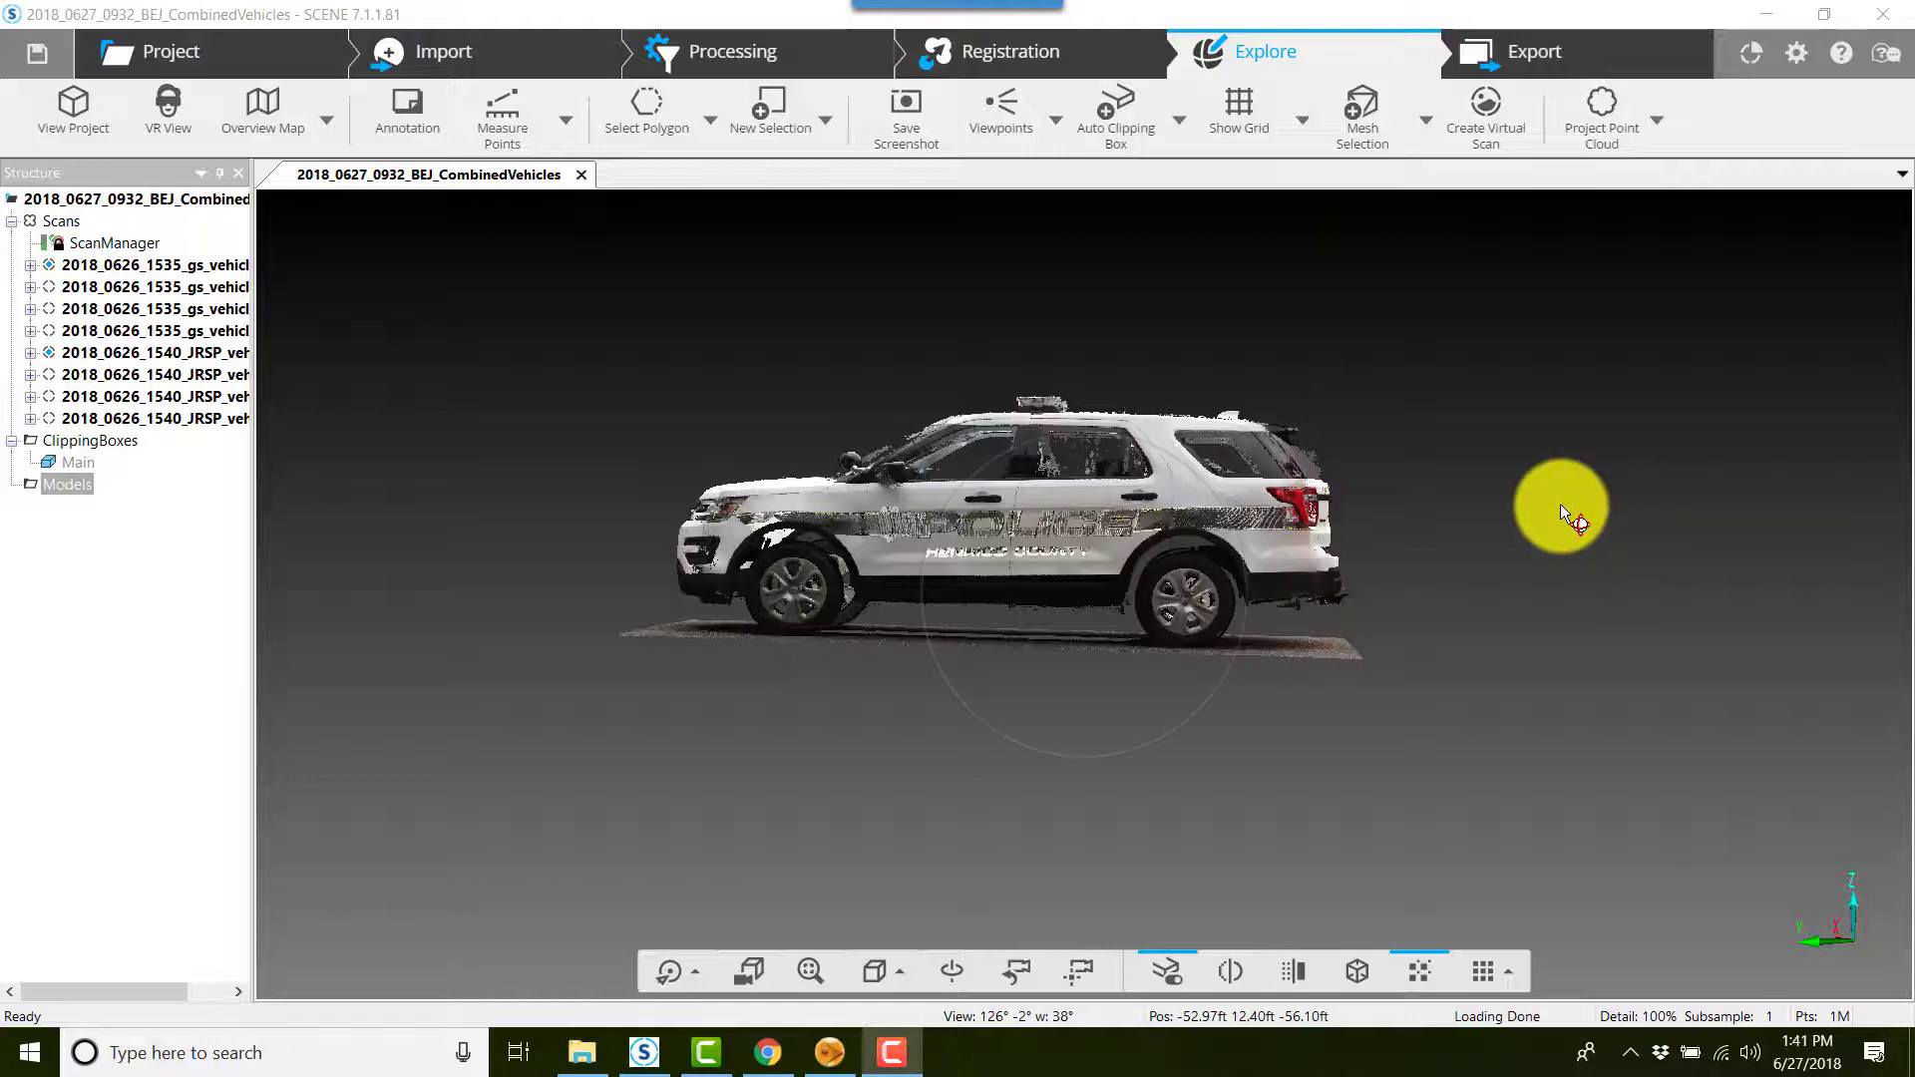
# Save the SUV's side and rear views as viewpoints PerspCamera and PerspCamera1.
pyautogui.click(1025, 132)
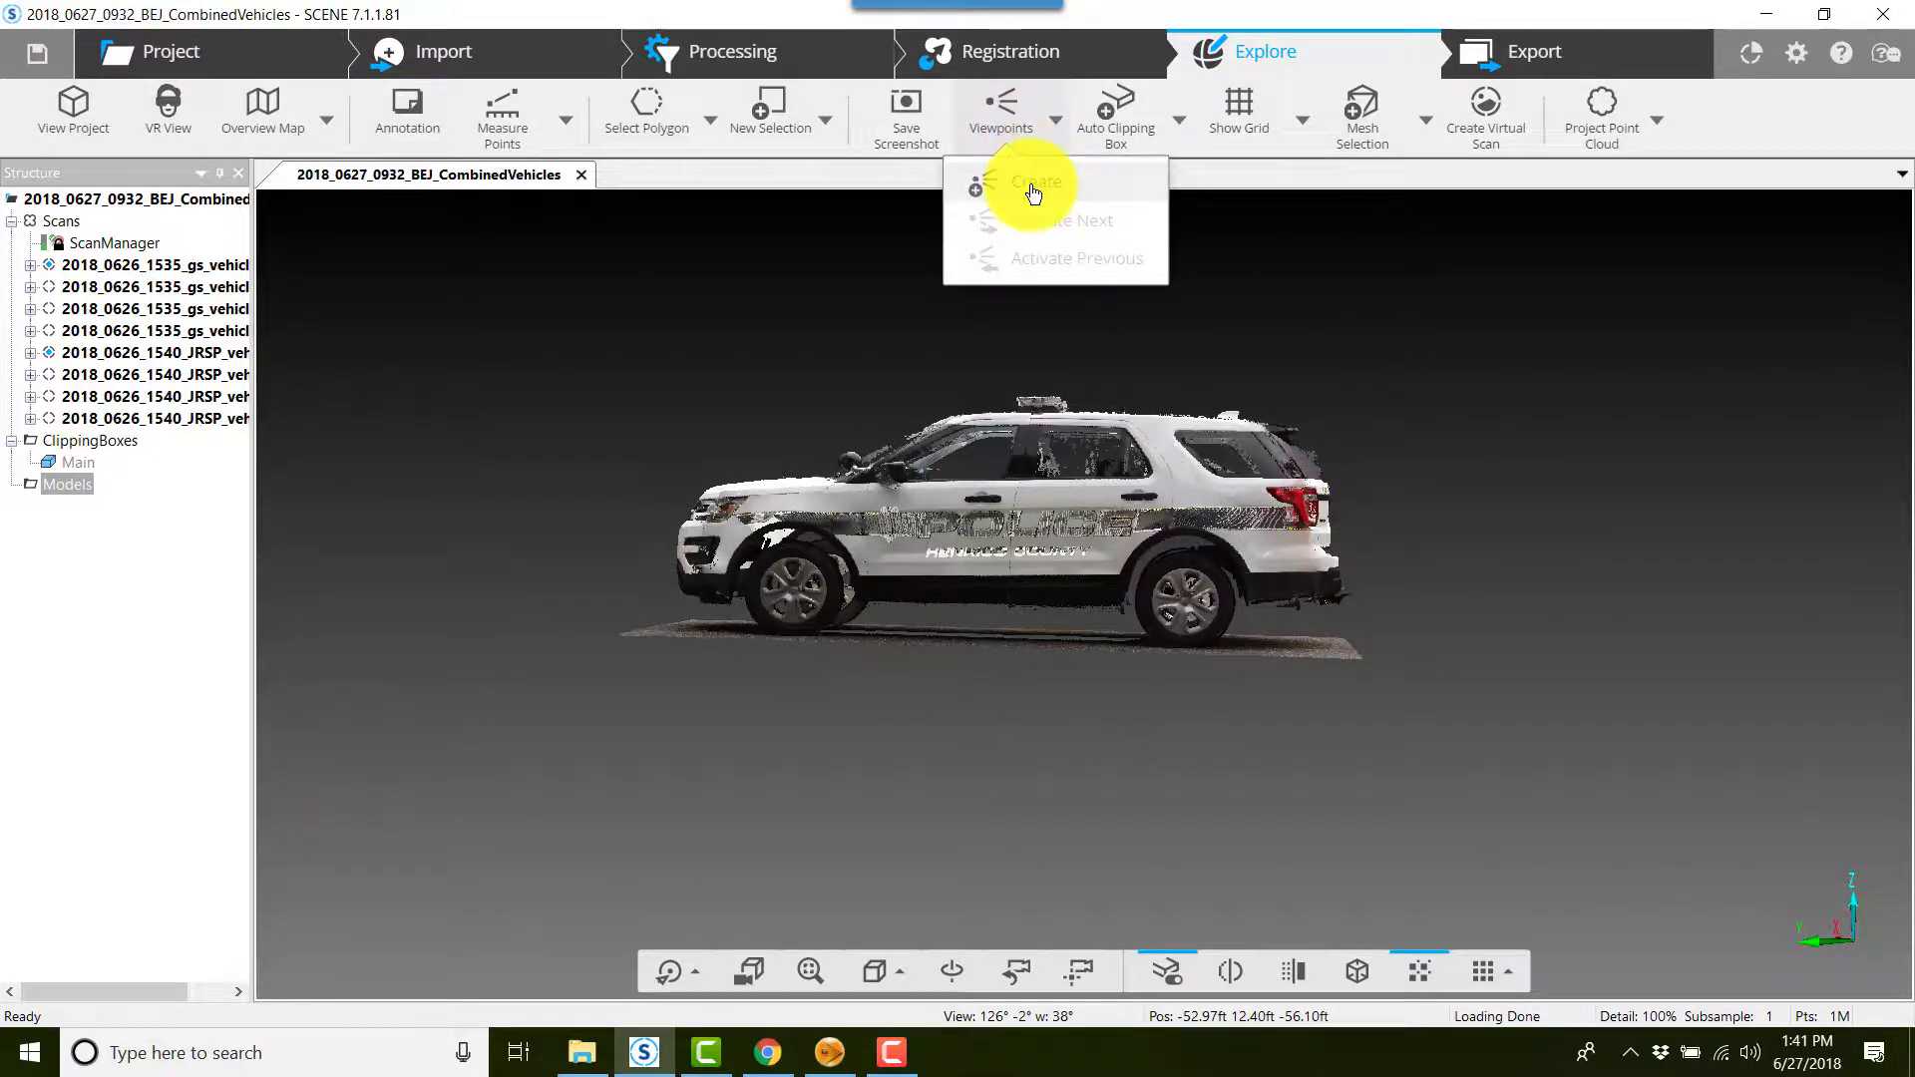
pyautogui.click(1034, 193)
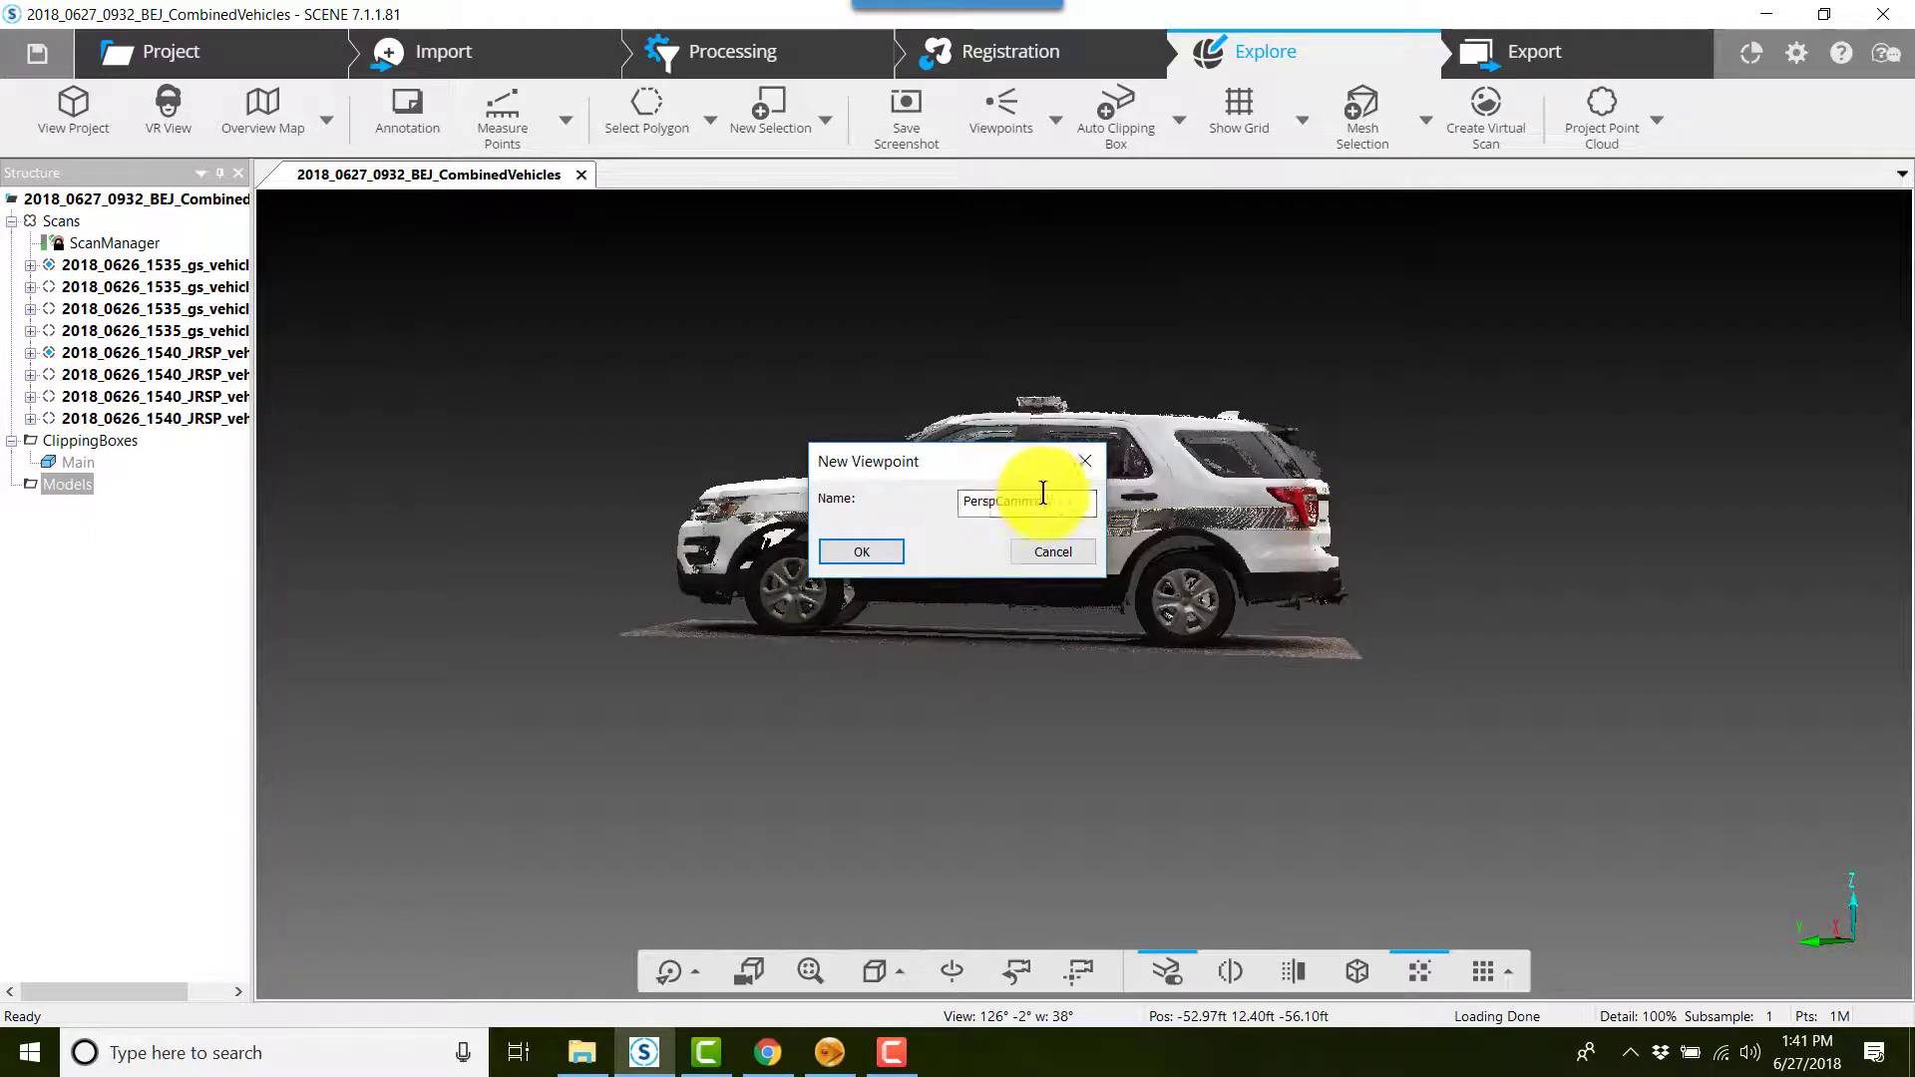
pyautogui.click(885, 551)
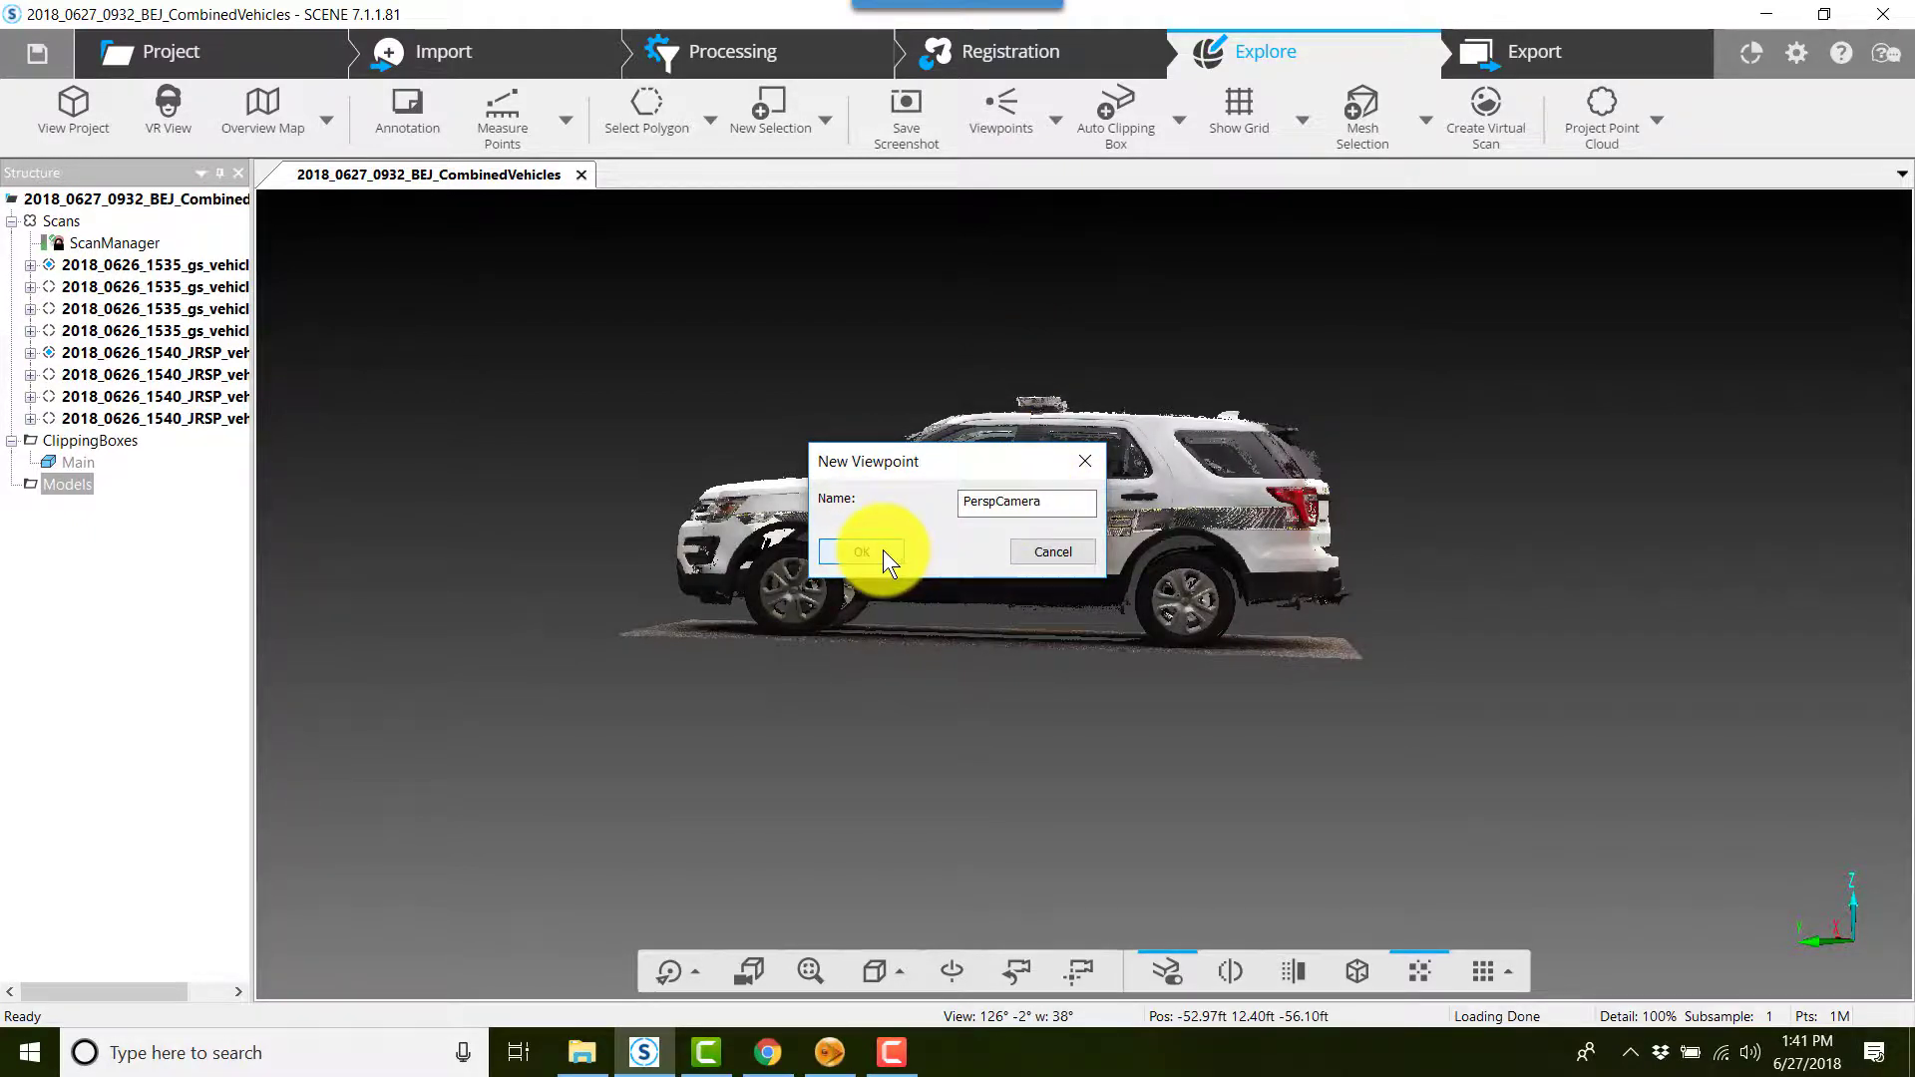
pyautogui.moveTo(1707, 529); pyautogui.dragTo(1091, 229)
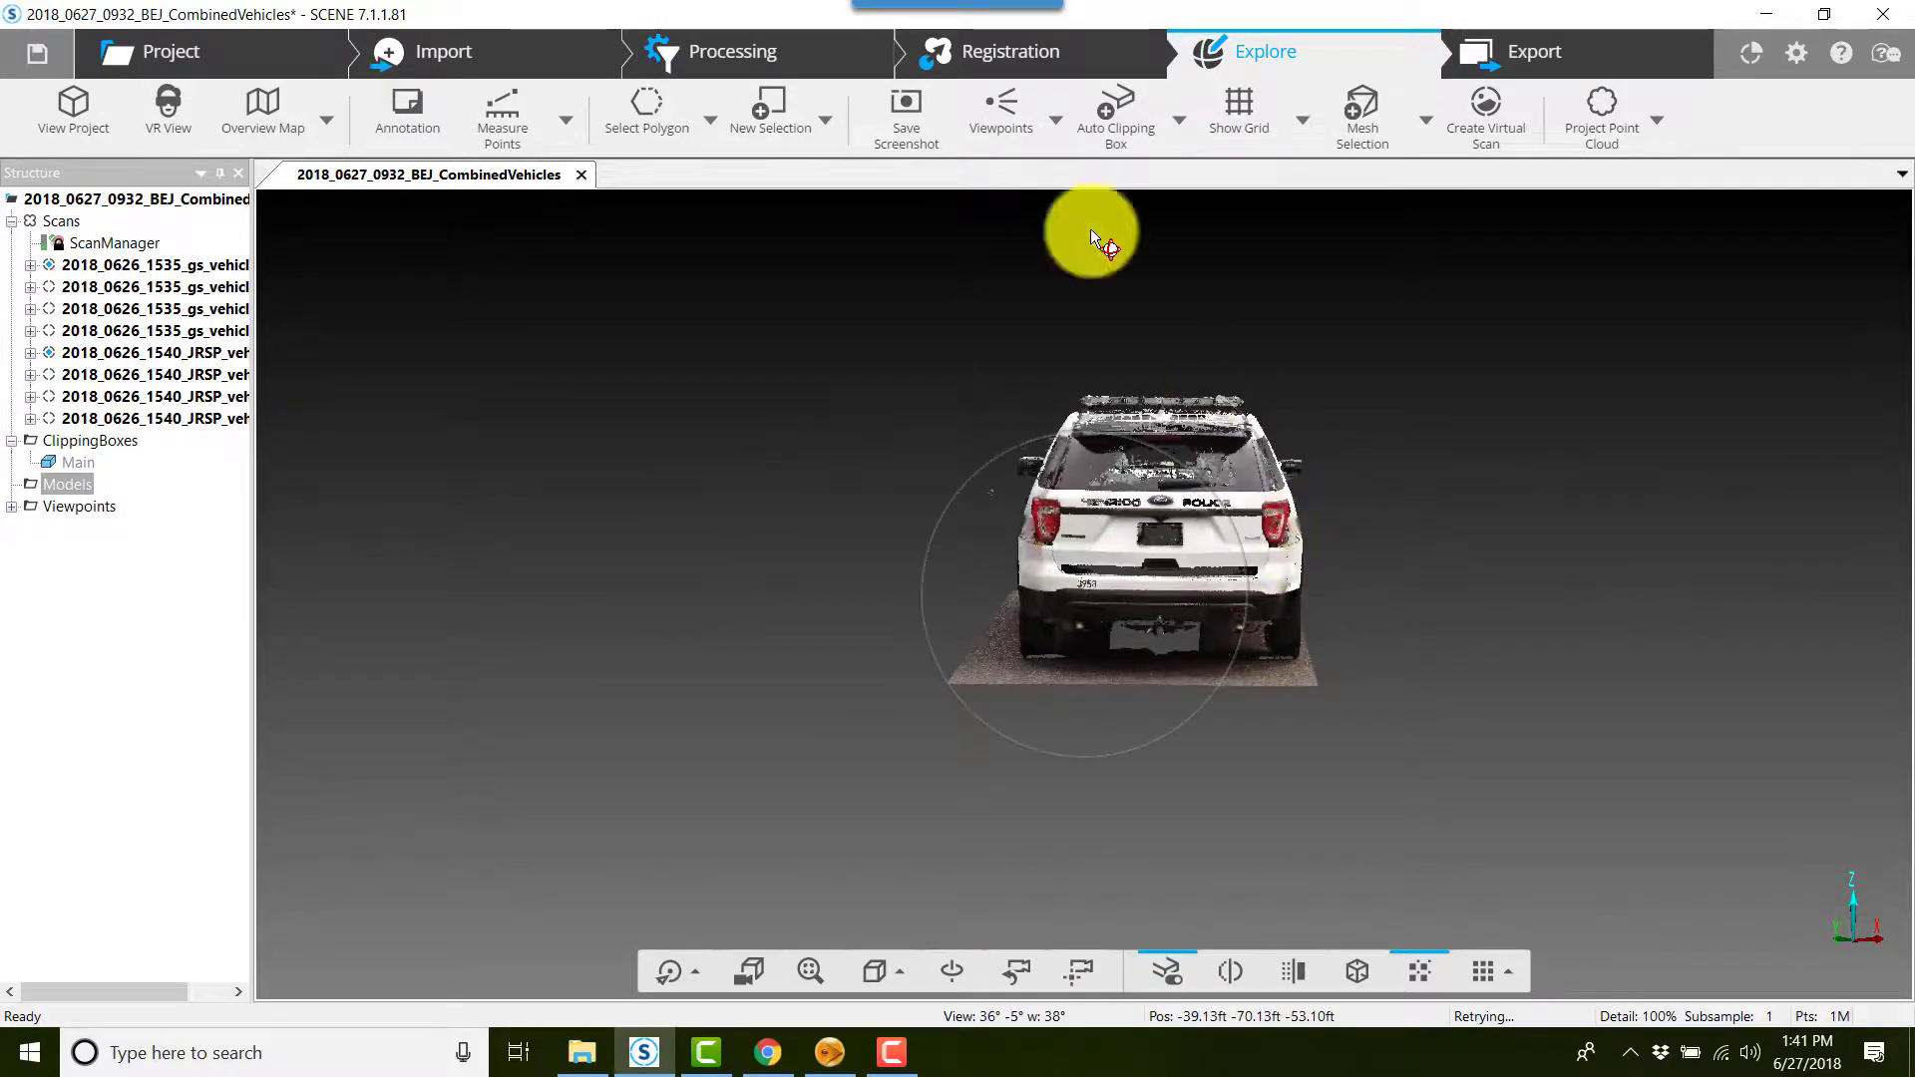
pyautogui.click(999, 112)
pyautogui.click(1034, 193)
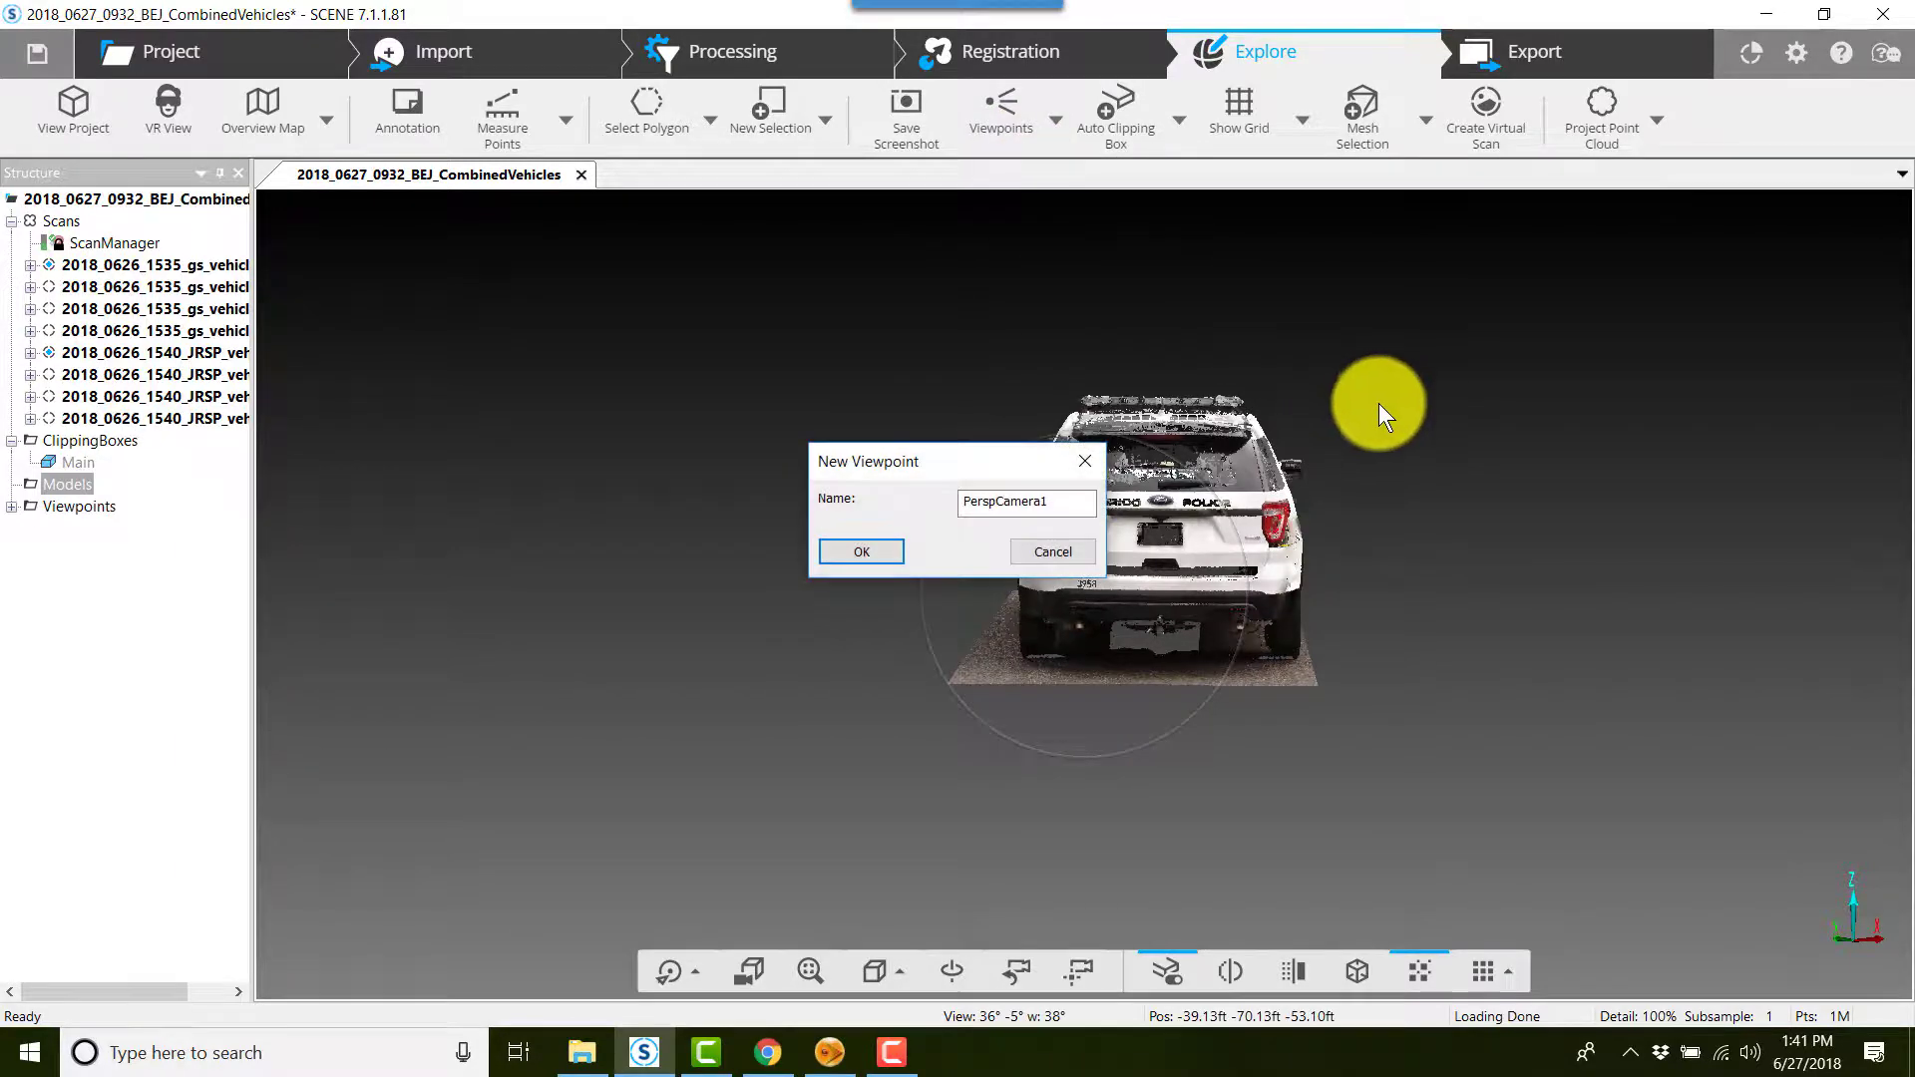
pyautogui.click(879, 552)
# Save the SUV's other side and front views as PerspCamera2 and PerspCamera3.
pyautogui.moveTo(1516, 550); pyautogui.dragTo(1163, 519)
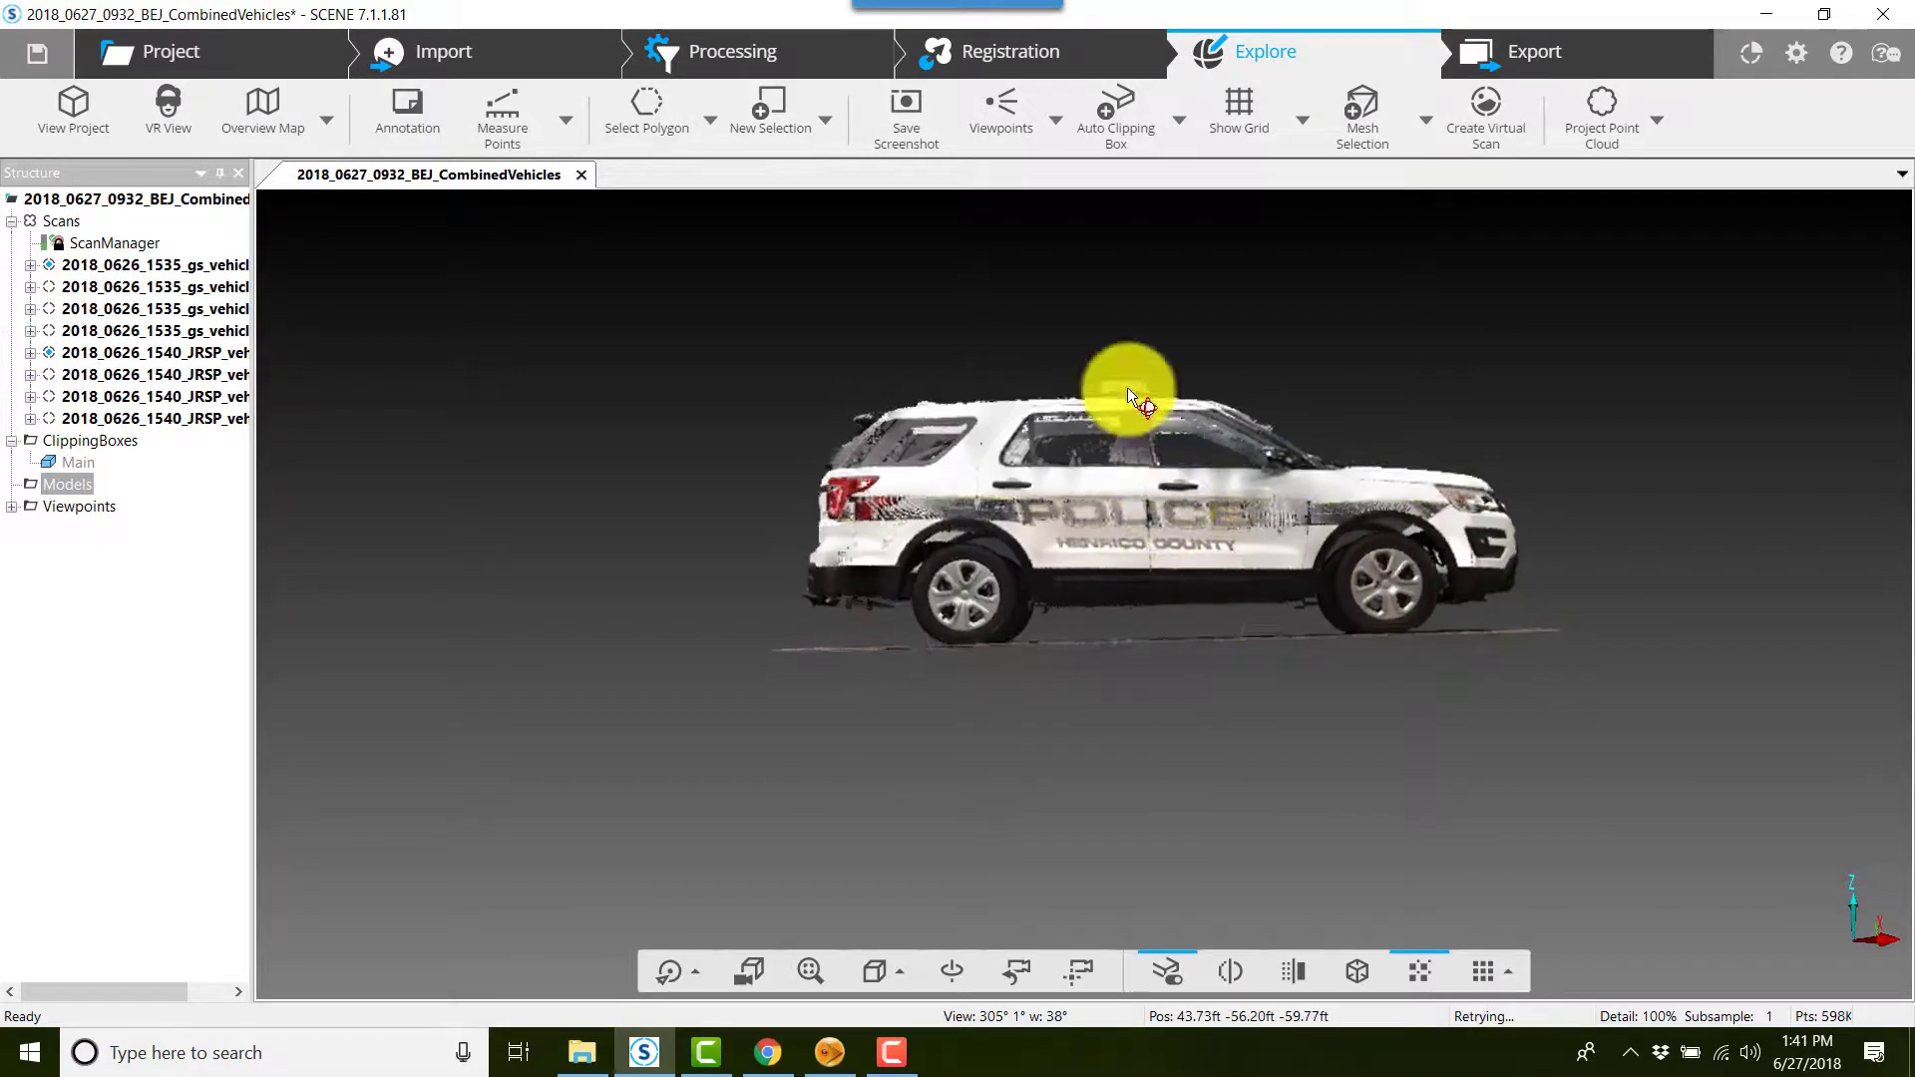
pyautogui.click(1002, 115)
pyautogui.click(1053, 189)
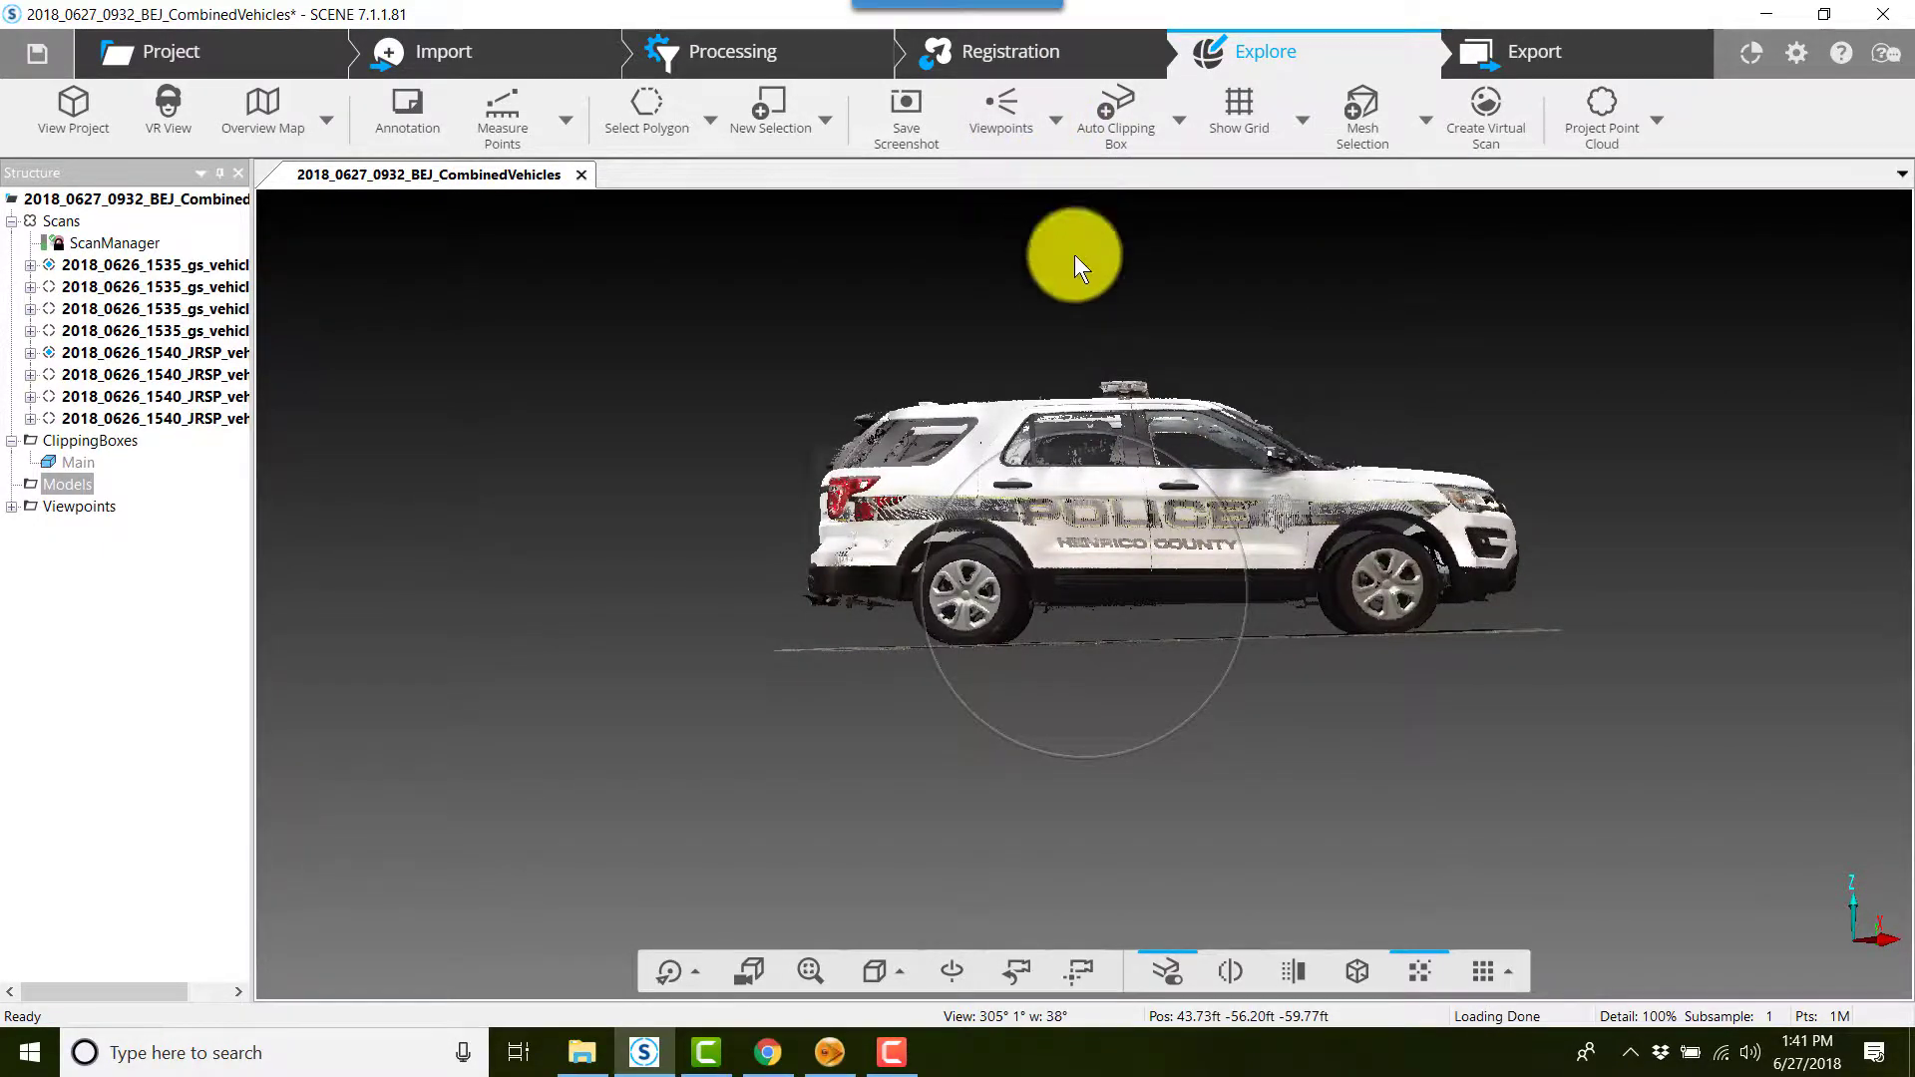
pyautogui.click(889, 555)
pyautogui.moveTo(1701, 435)
pyautogui.mouseDown()
pyautogui.moveTo(1482, 475)
pyautogui.moveTo(1384, 471)
pyautogui.mouseUp()
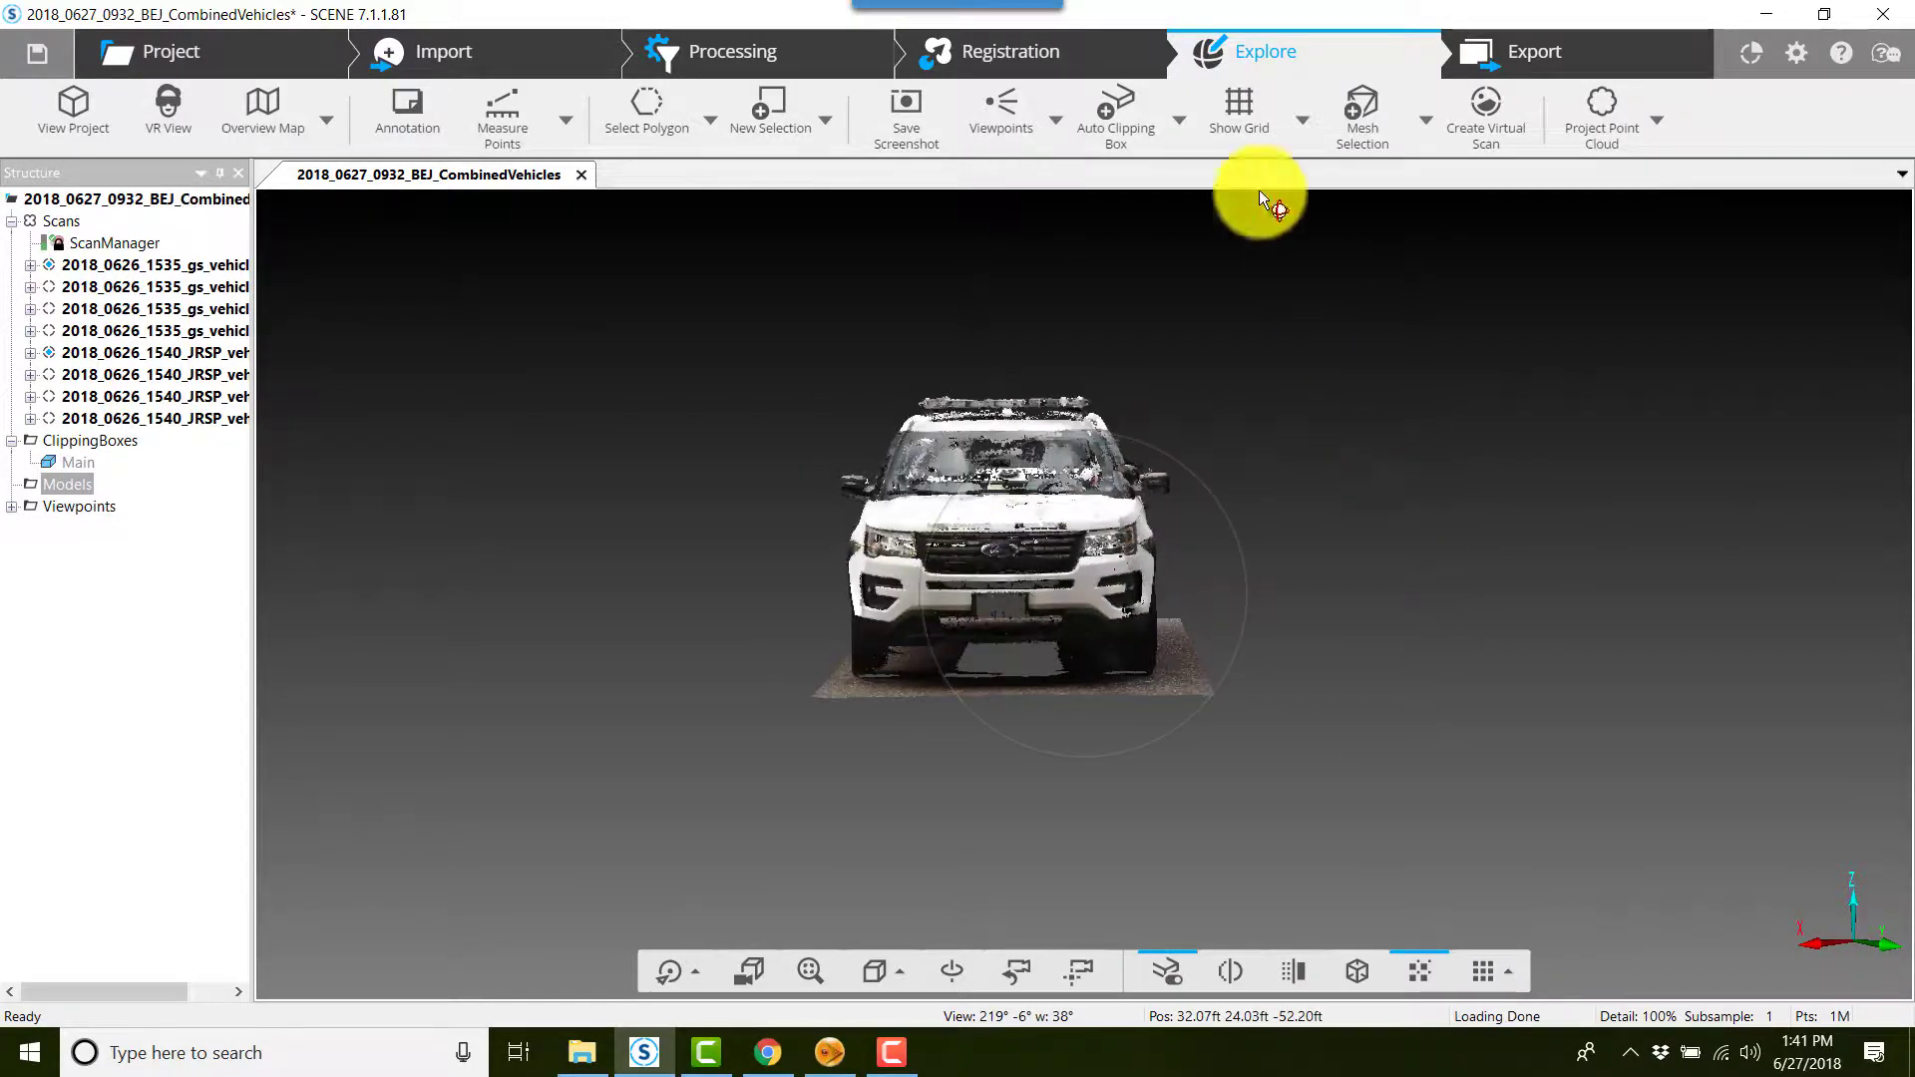
pyautogui.click(1005, 110)
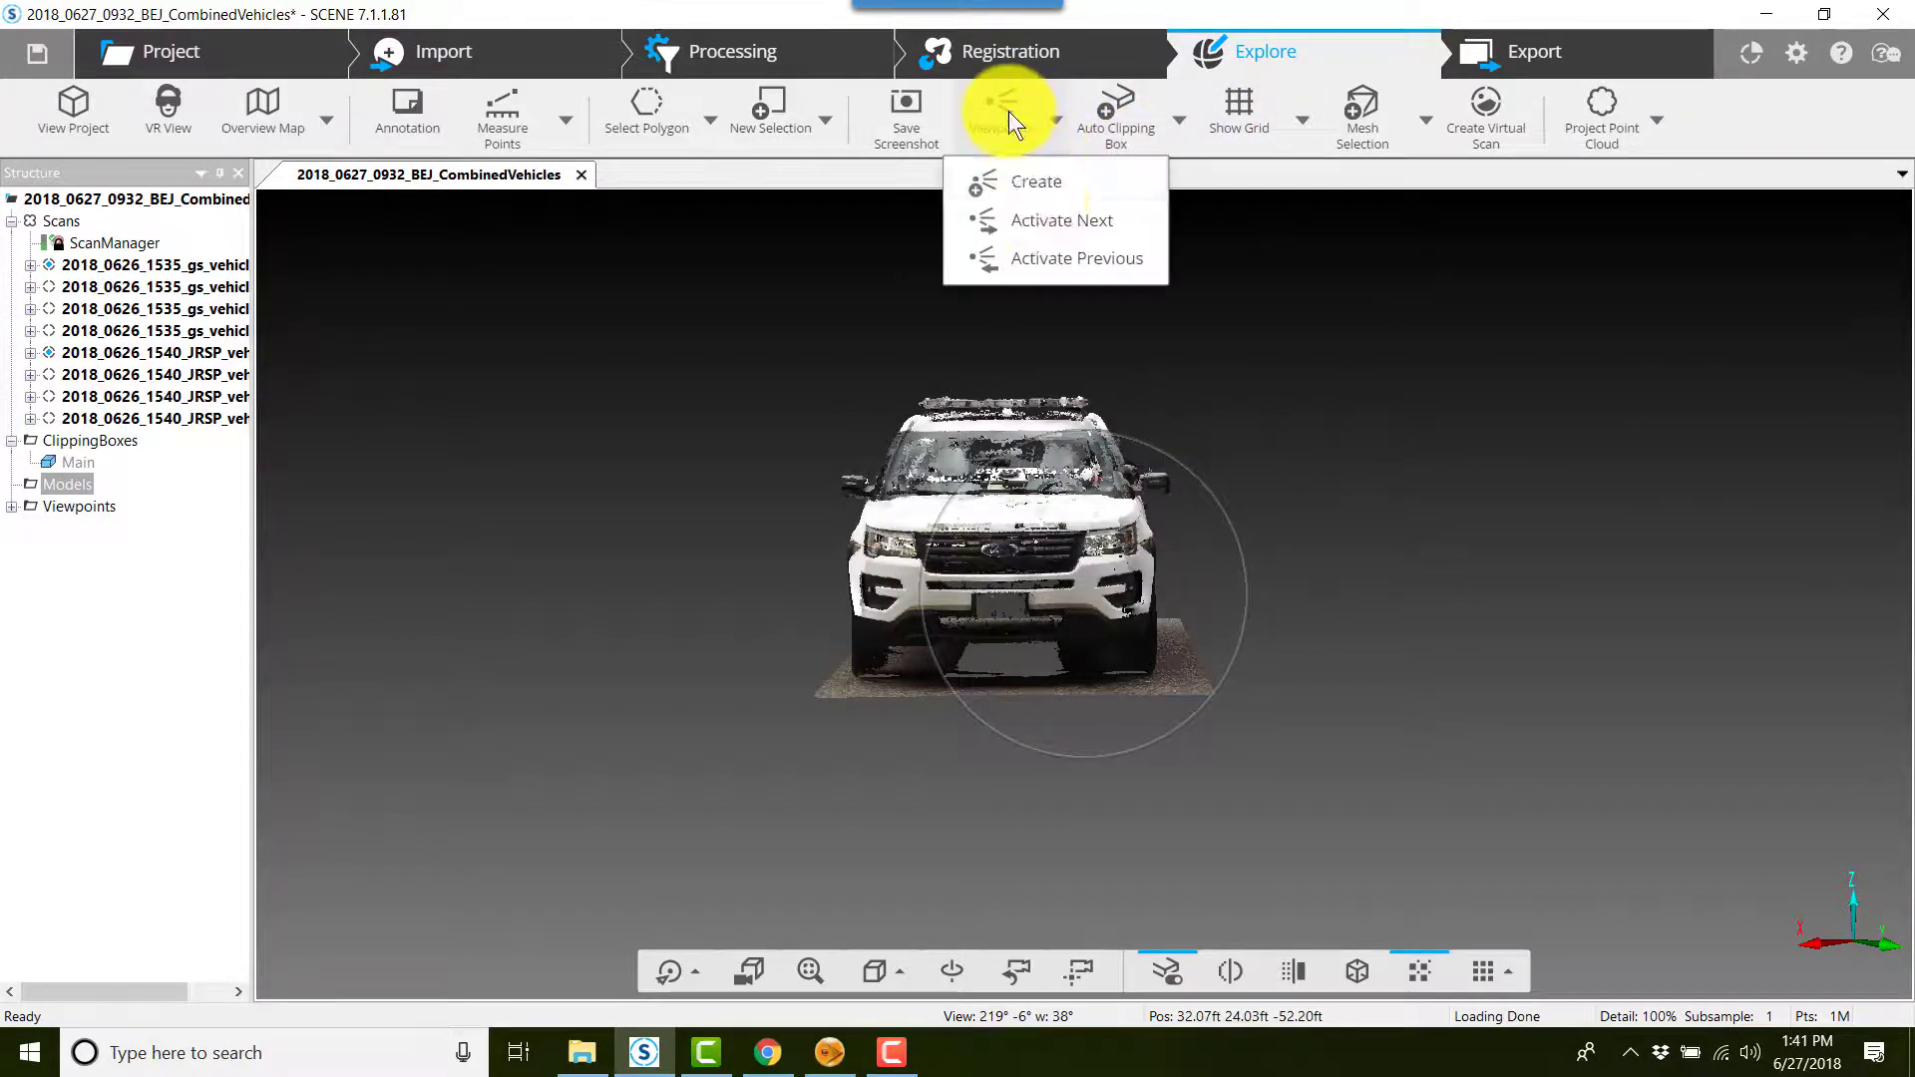
pyautogui.click(1032, 186)
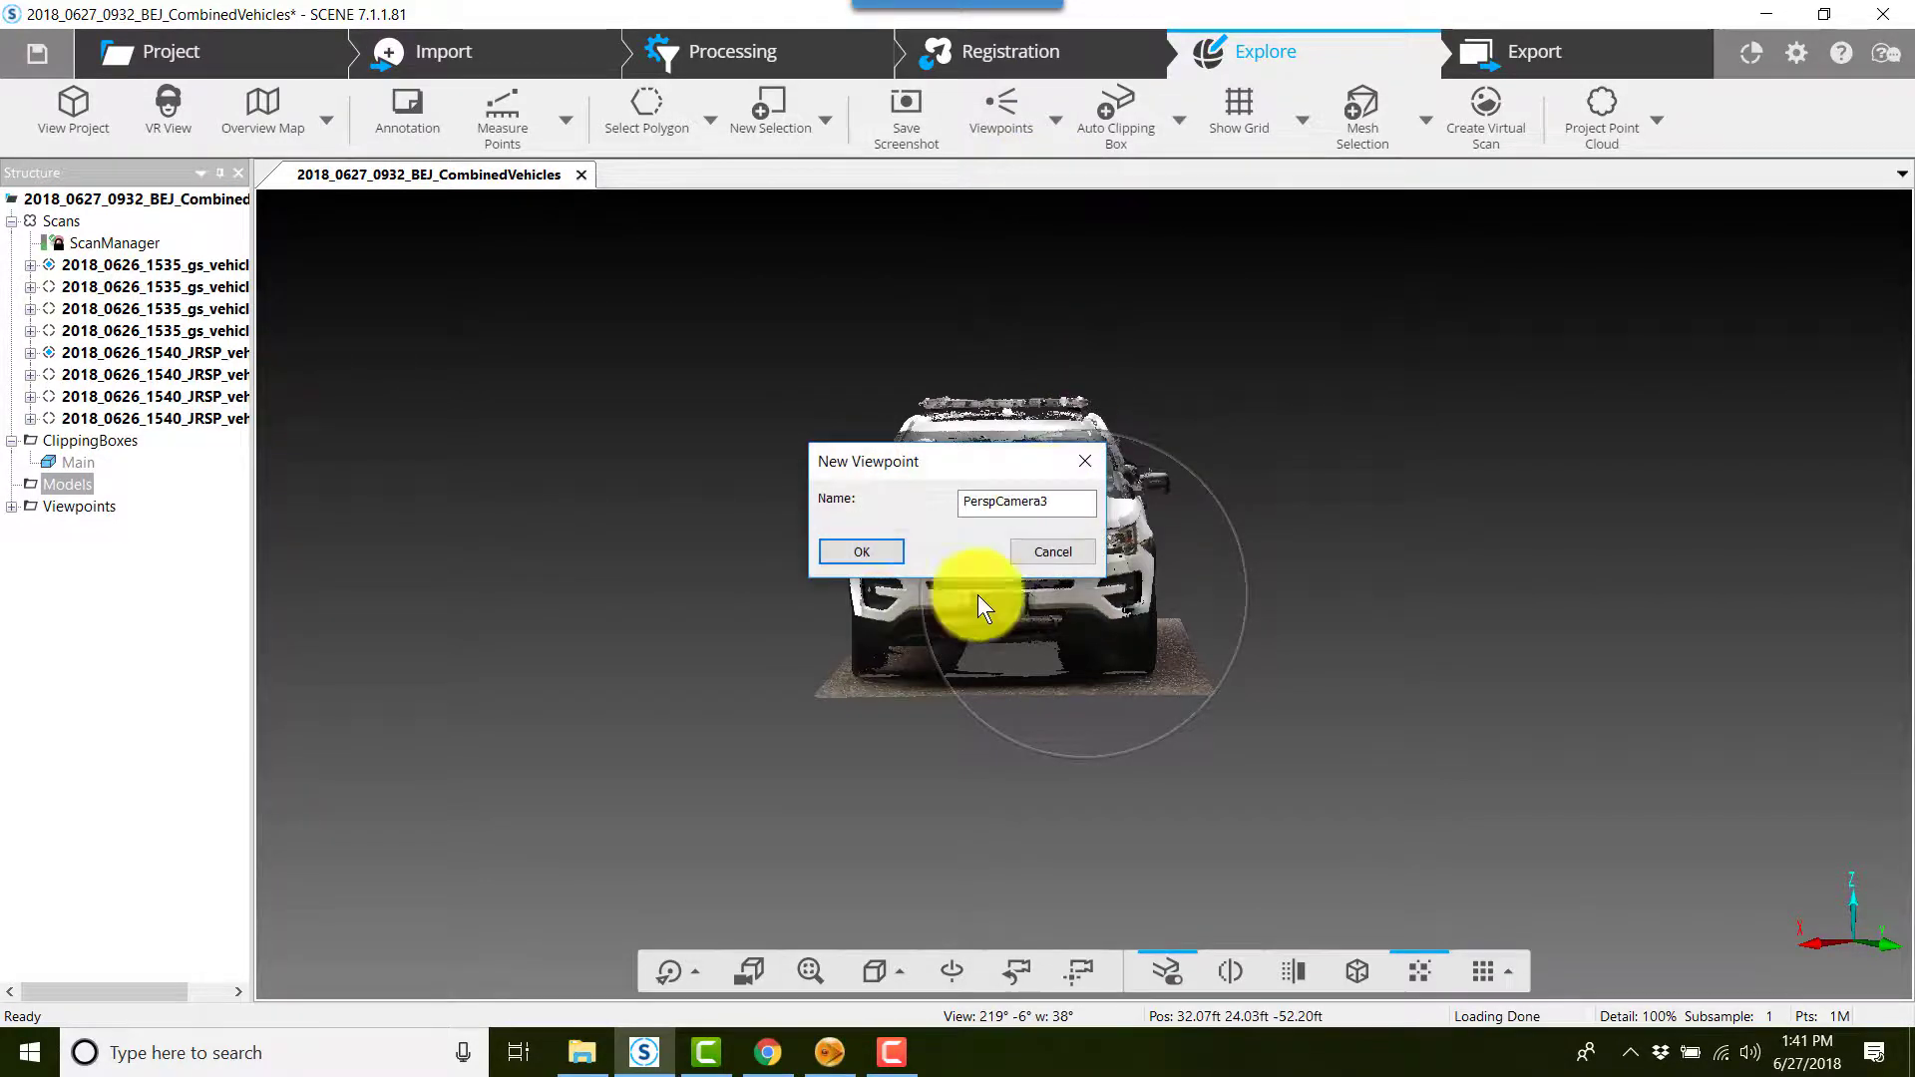
pyautogui.click(872, 554)
pyautogui.moveTo(1069, 576); pyautogui.dragTo(1069, 576)
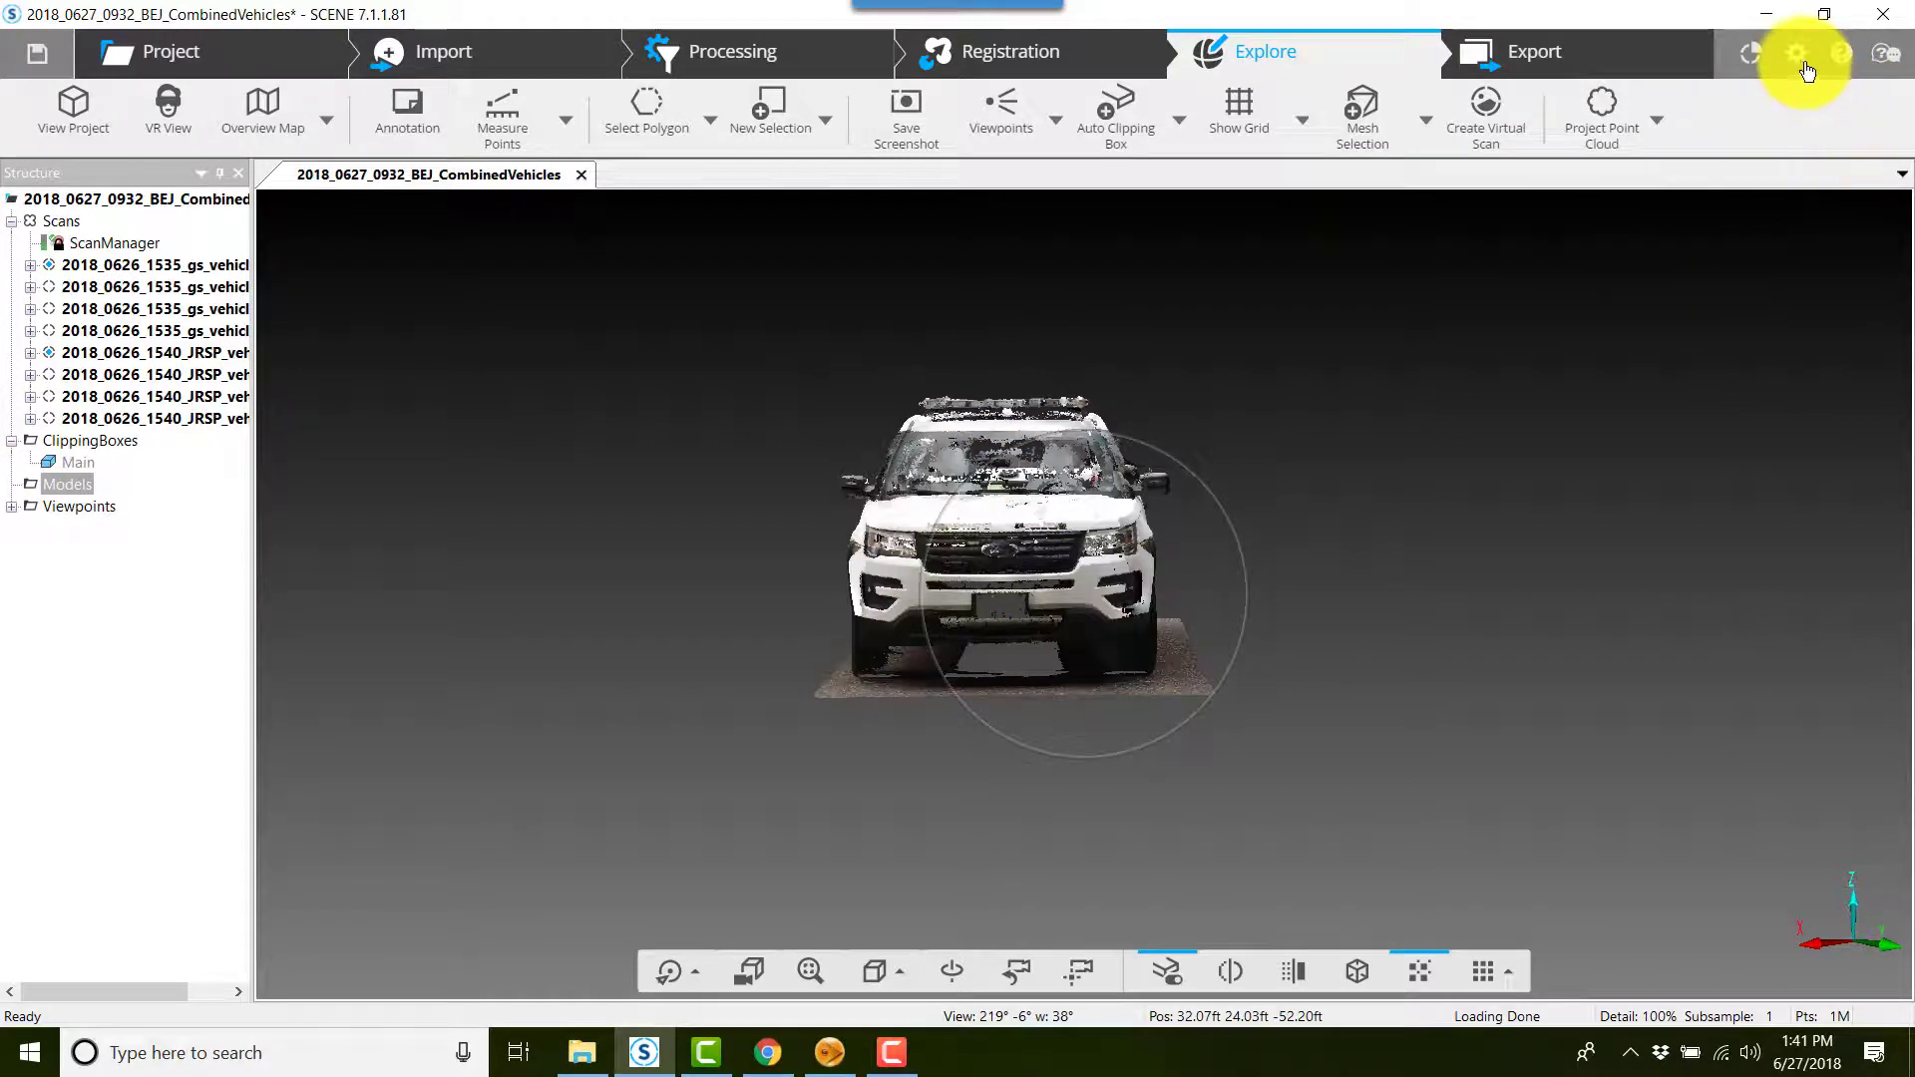
# Start a new Video Pro camera path containing all four saved viewpoints.
pyautogui.click(1752, 56)
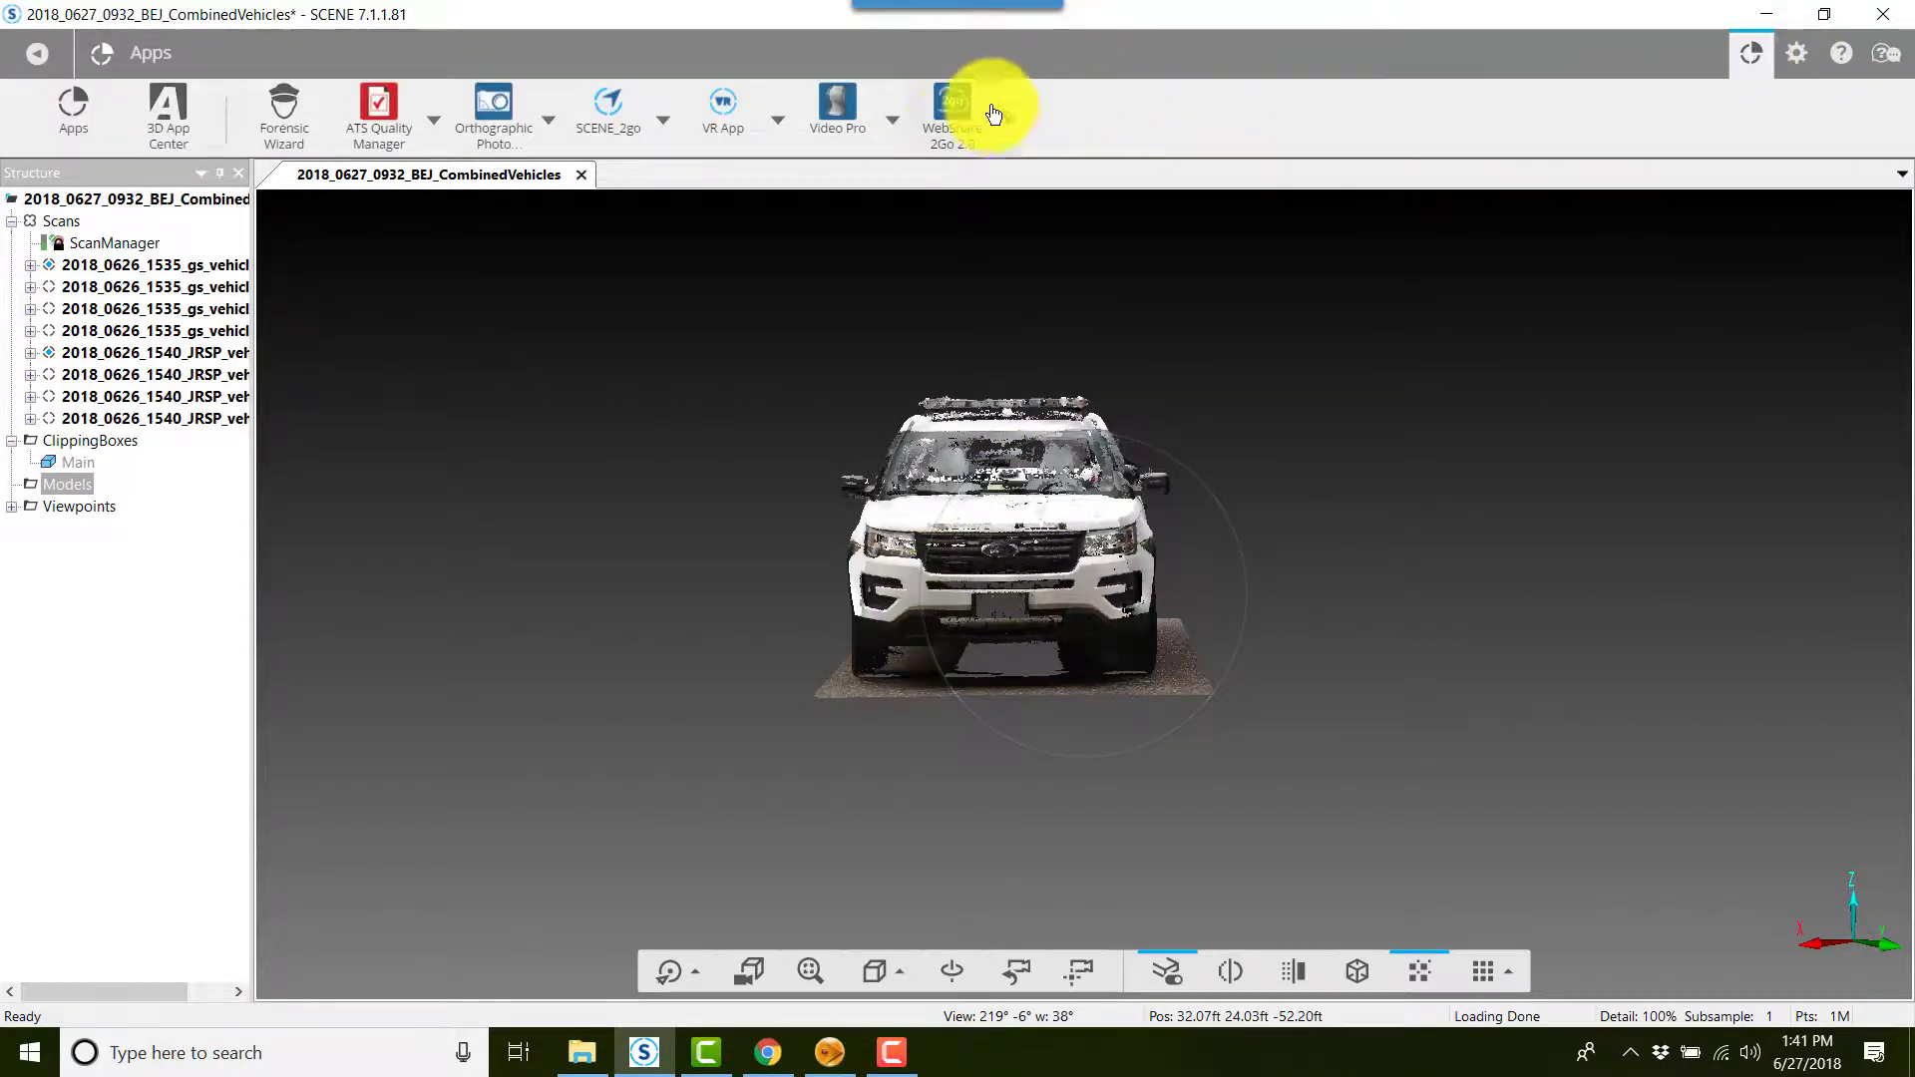
pyautogui.click(889, 122)
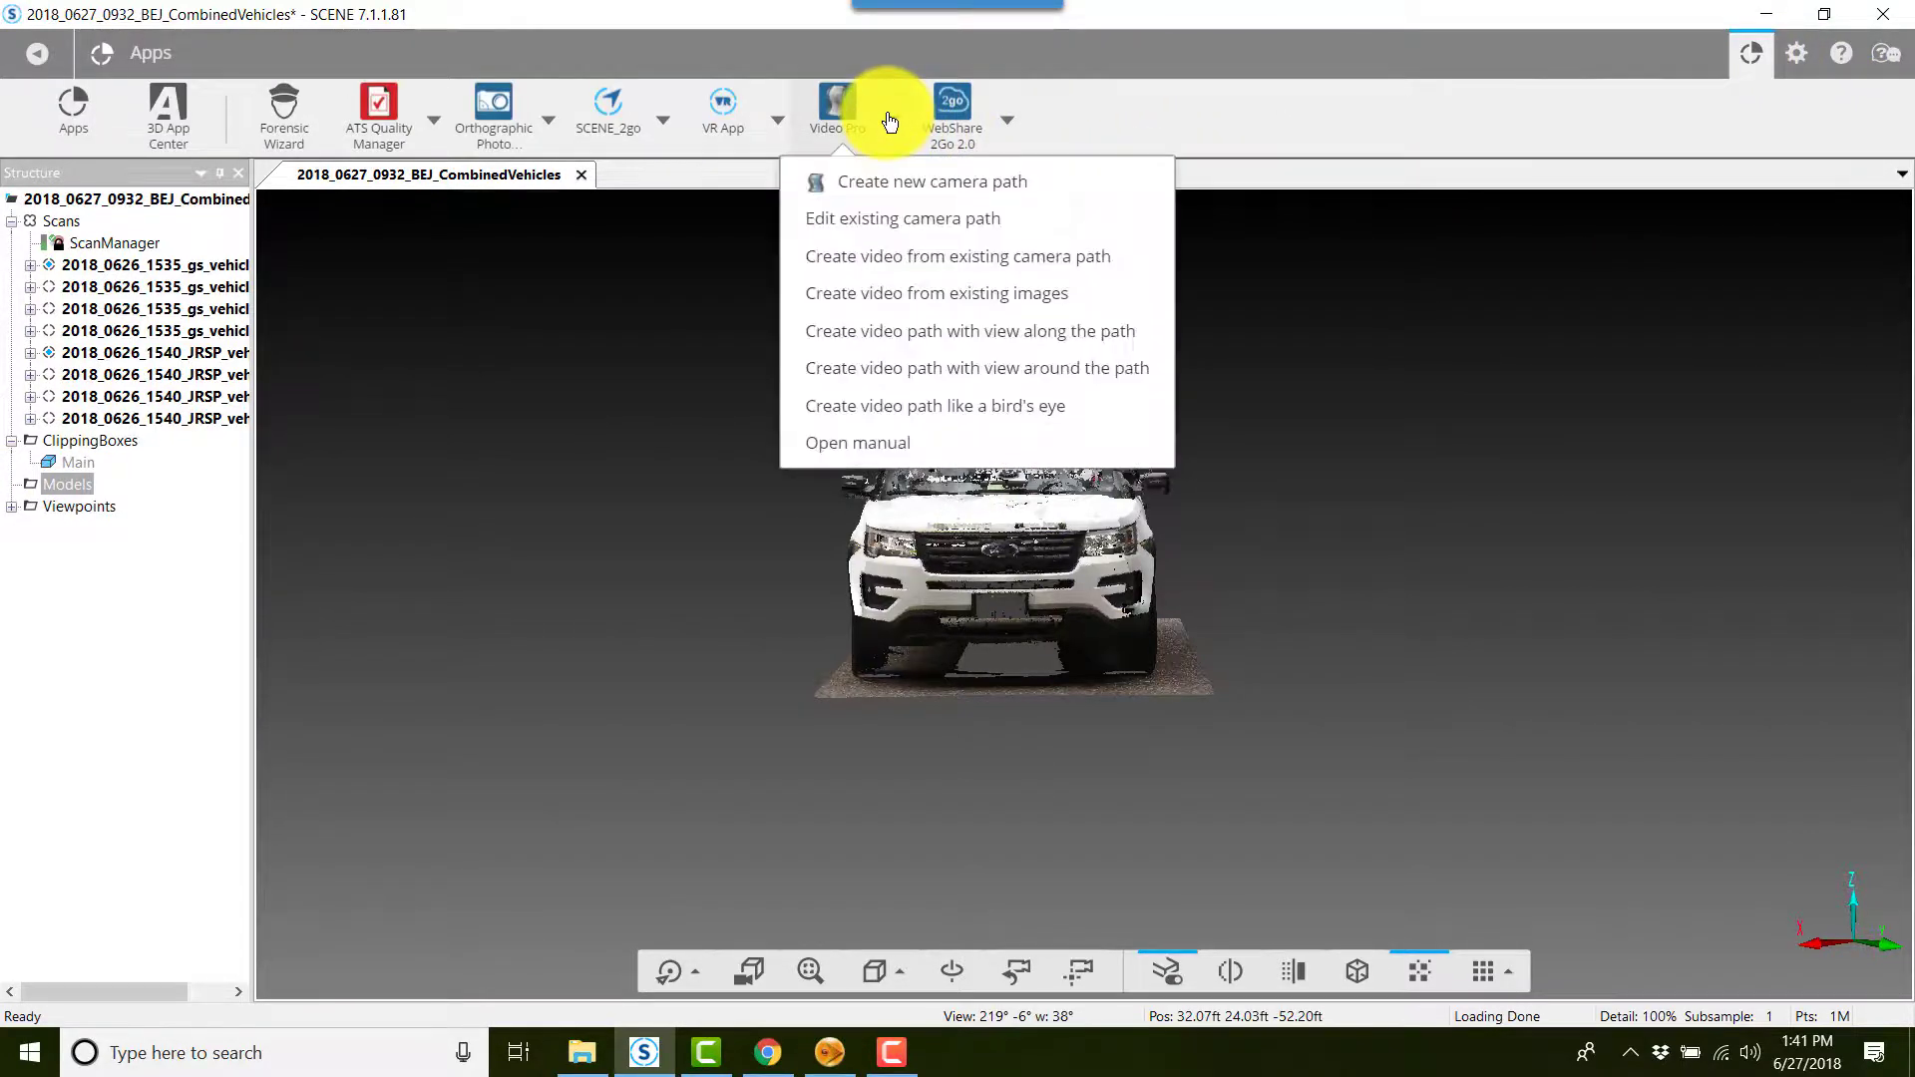
pyautogui.click(903, 183)
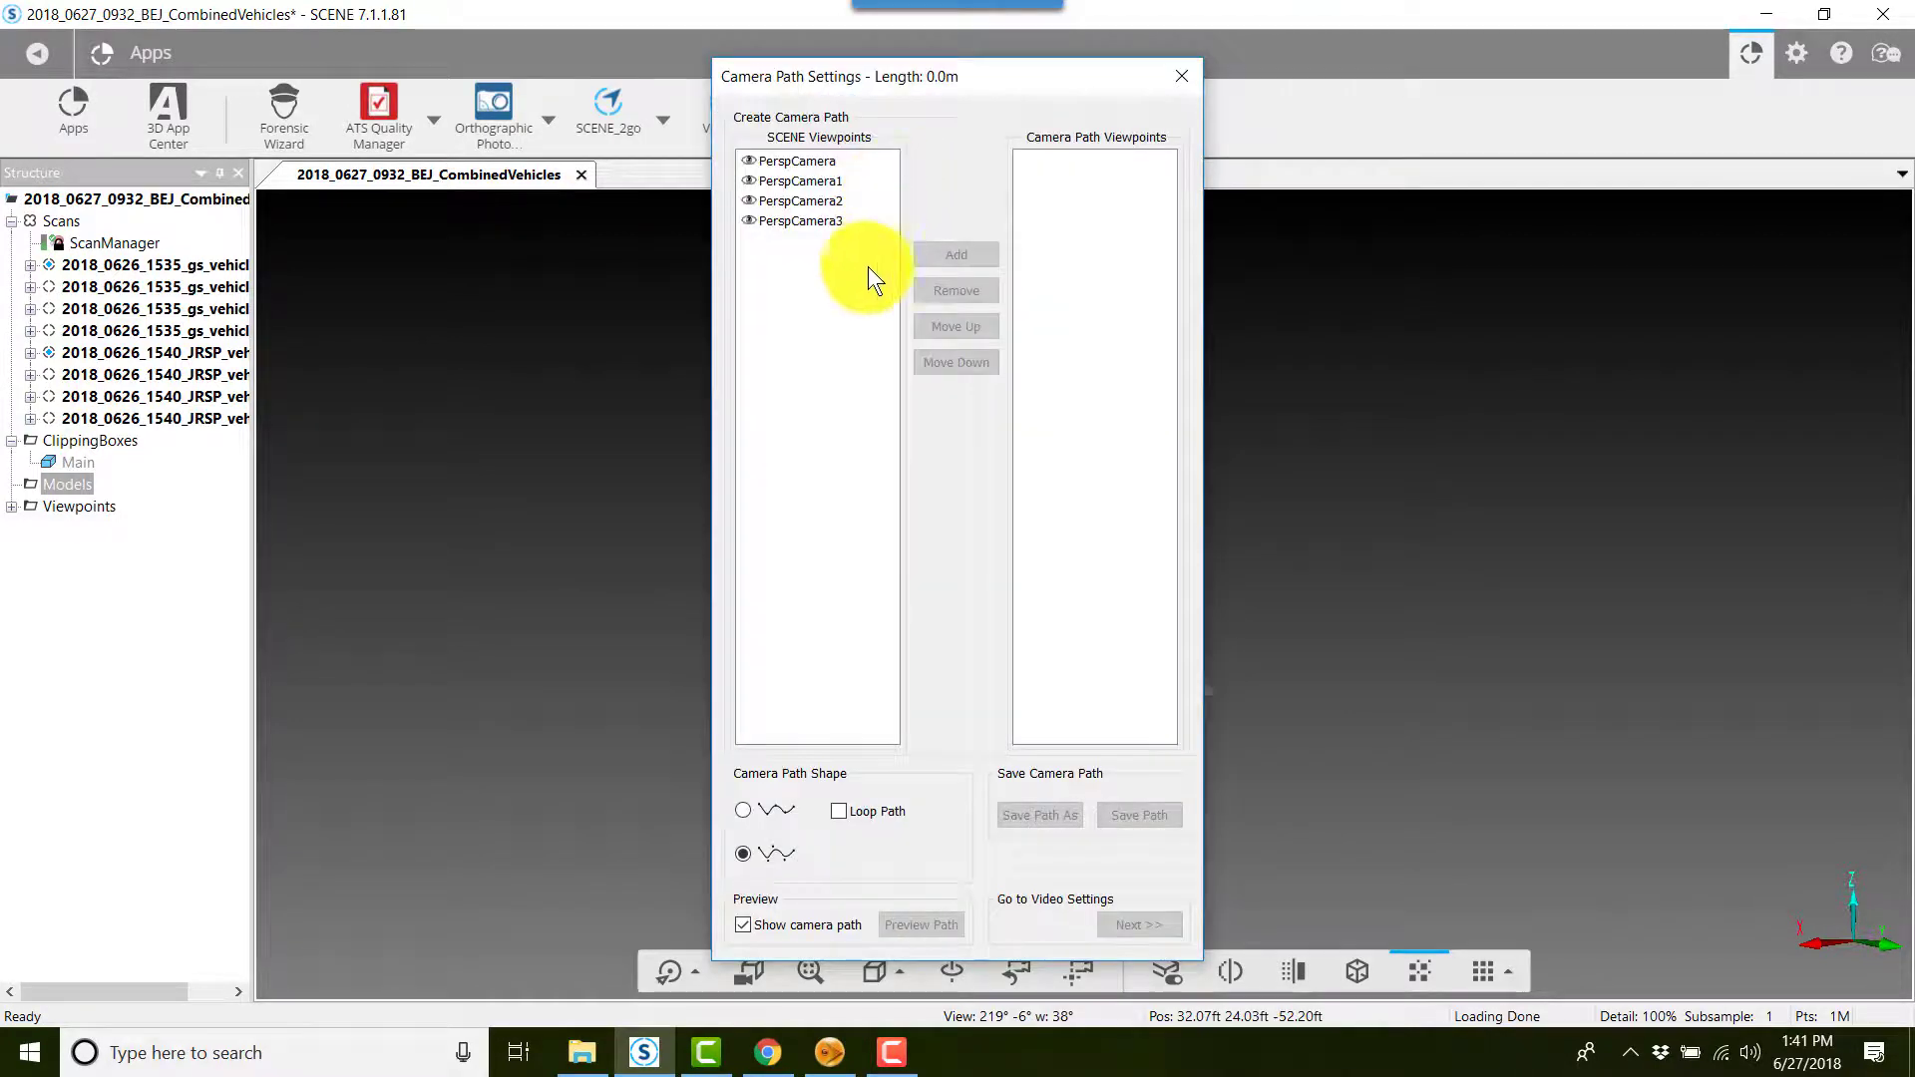
pyautogui.moveTo(810, 248); pyautogui.dragTo(780, 154)
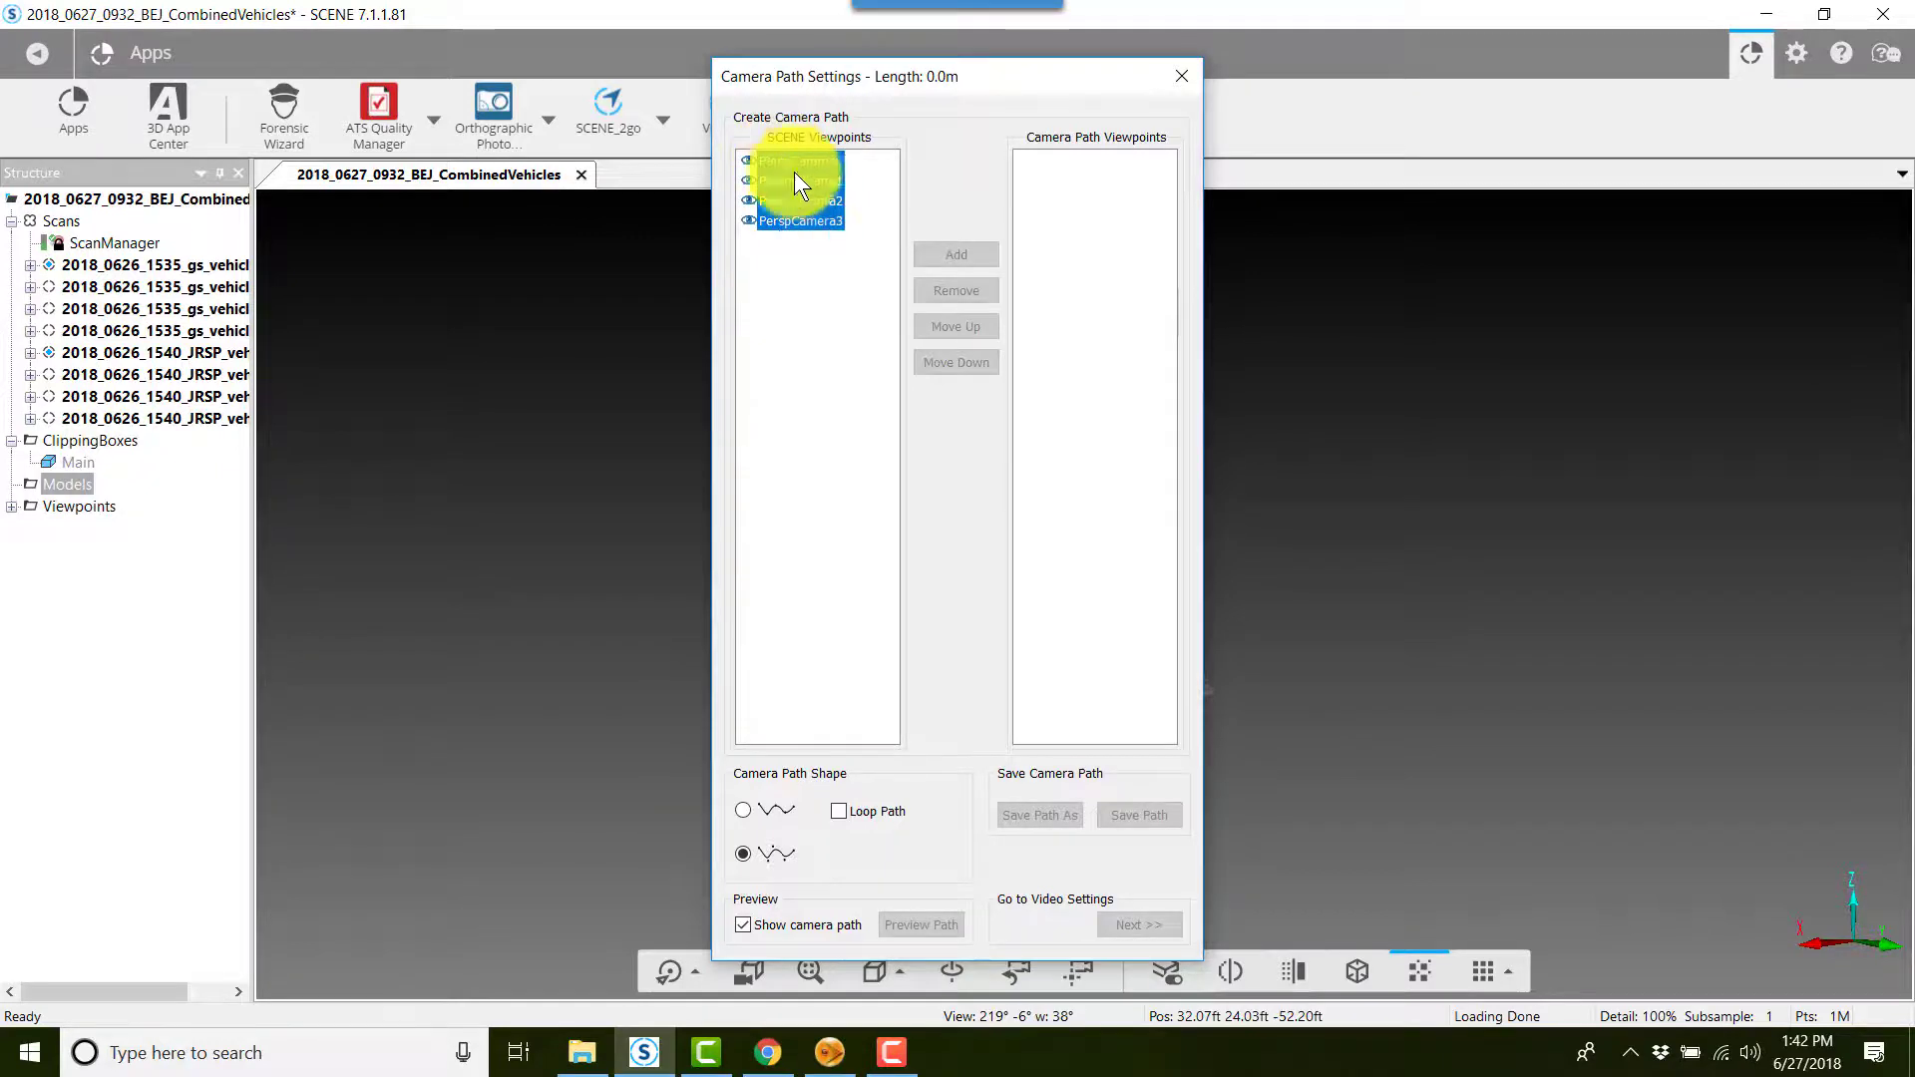
pyautogui.click(967, 254)
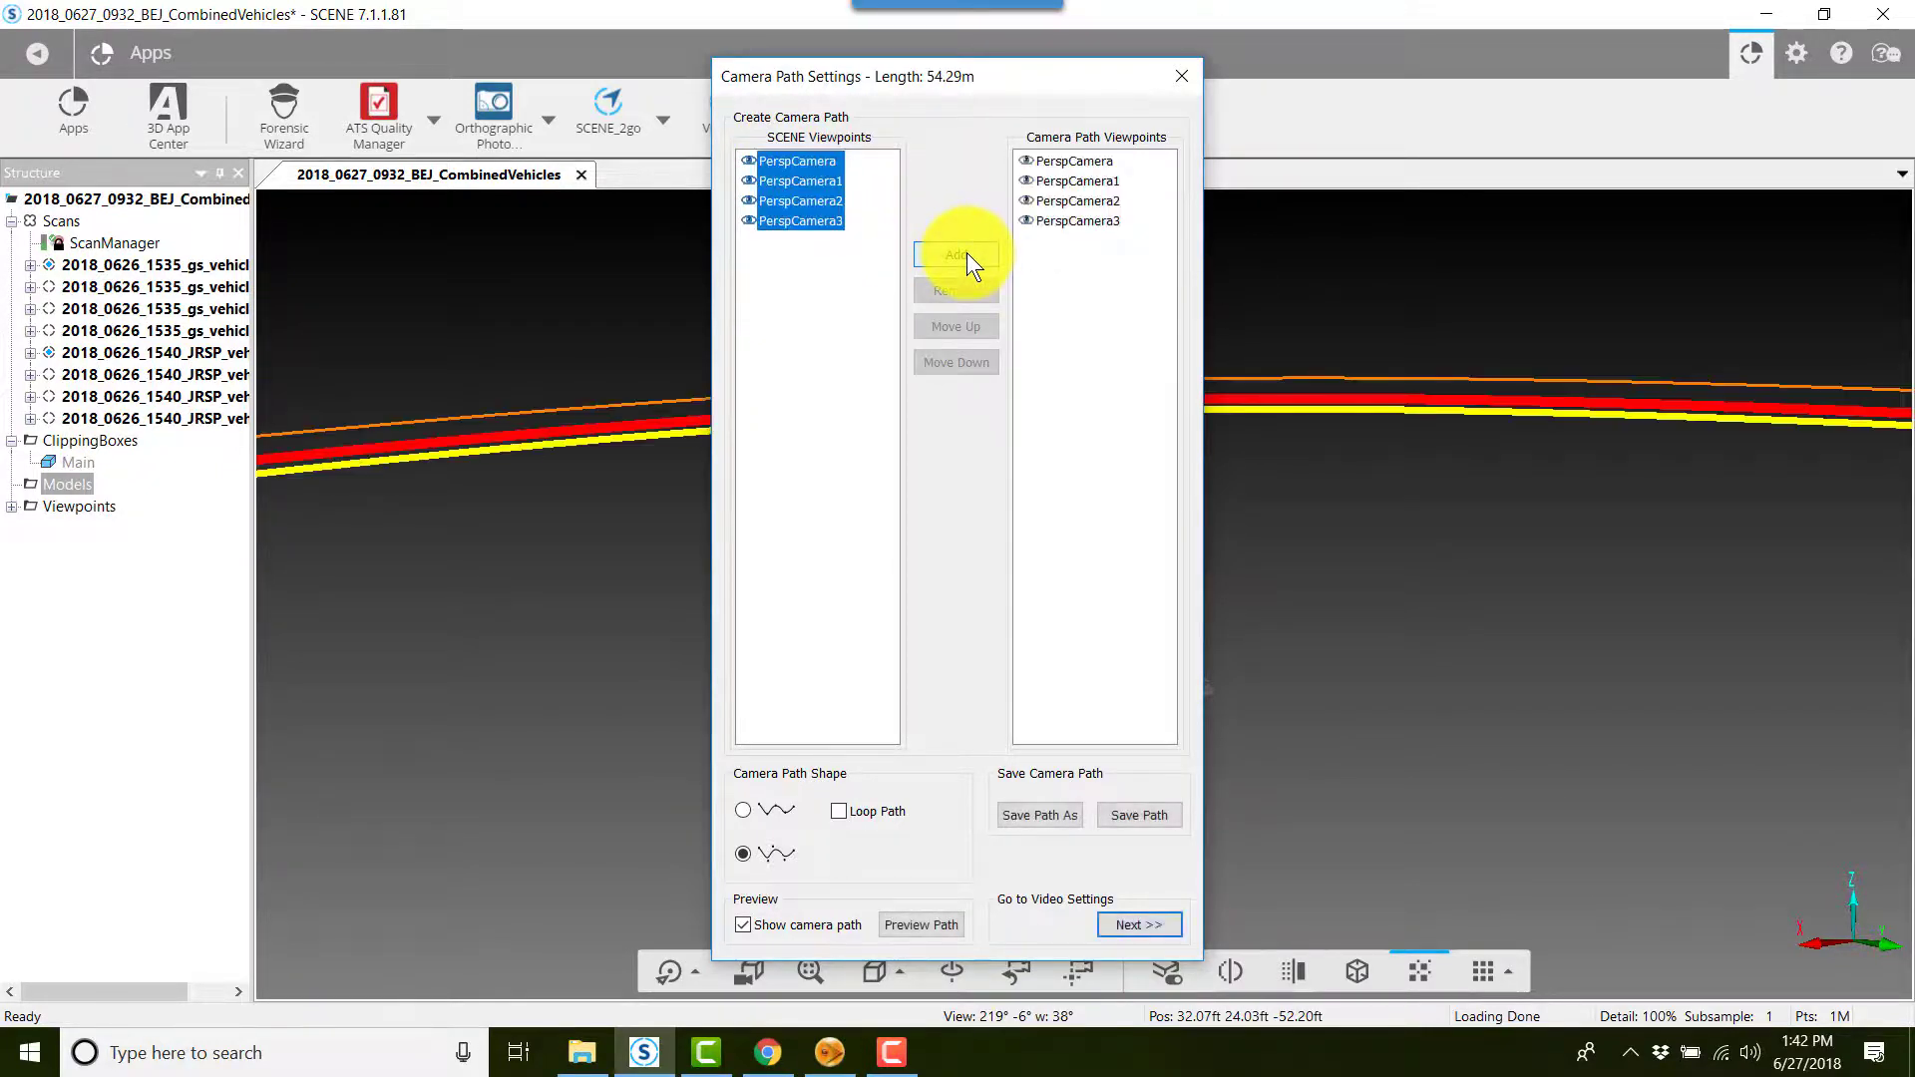
# Save the camera path as CameraPath and continue to the video settings.
pyautogui.click(1131, 922)
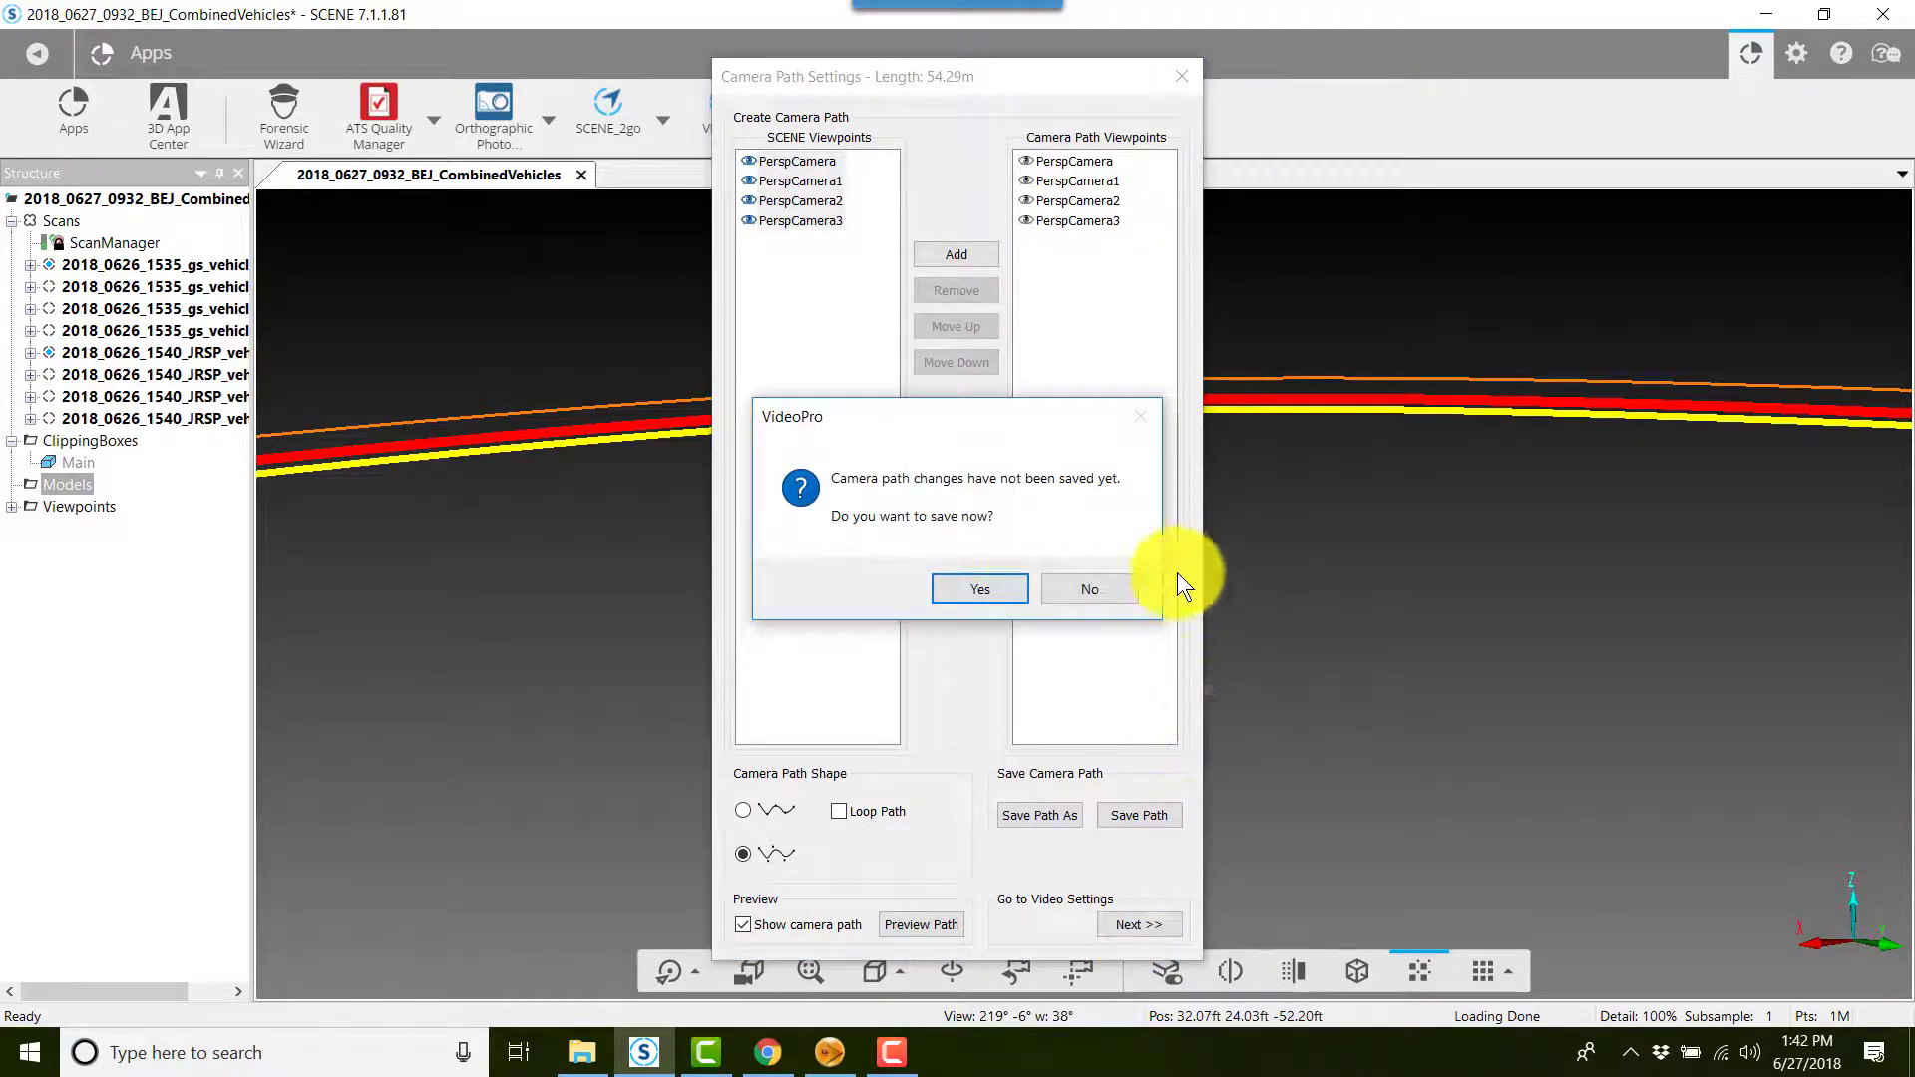
pyautogui.click(978, 589)
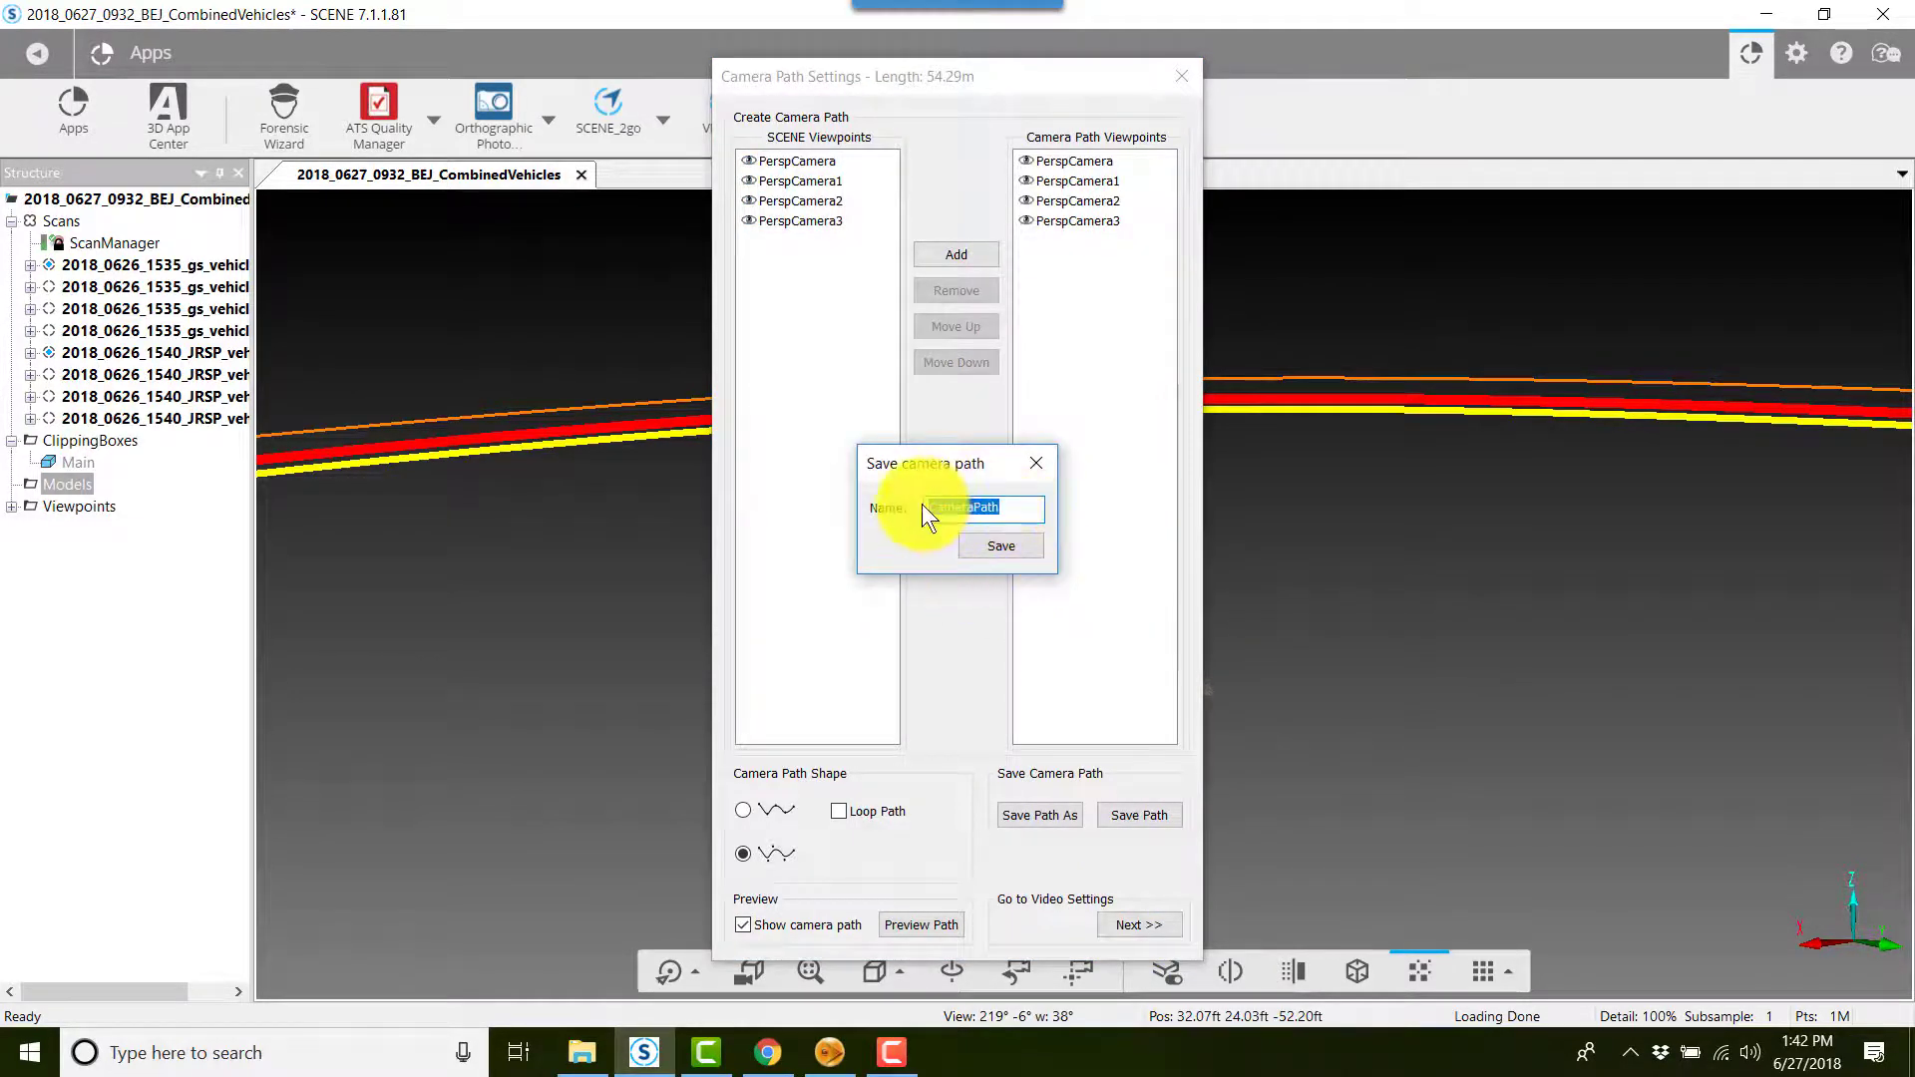
pyautogui.click(993, 549)
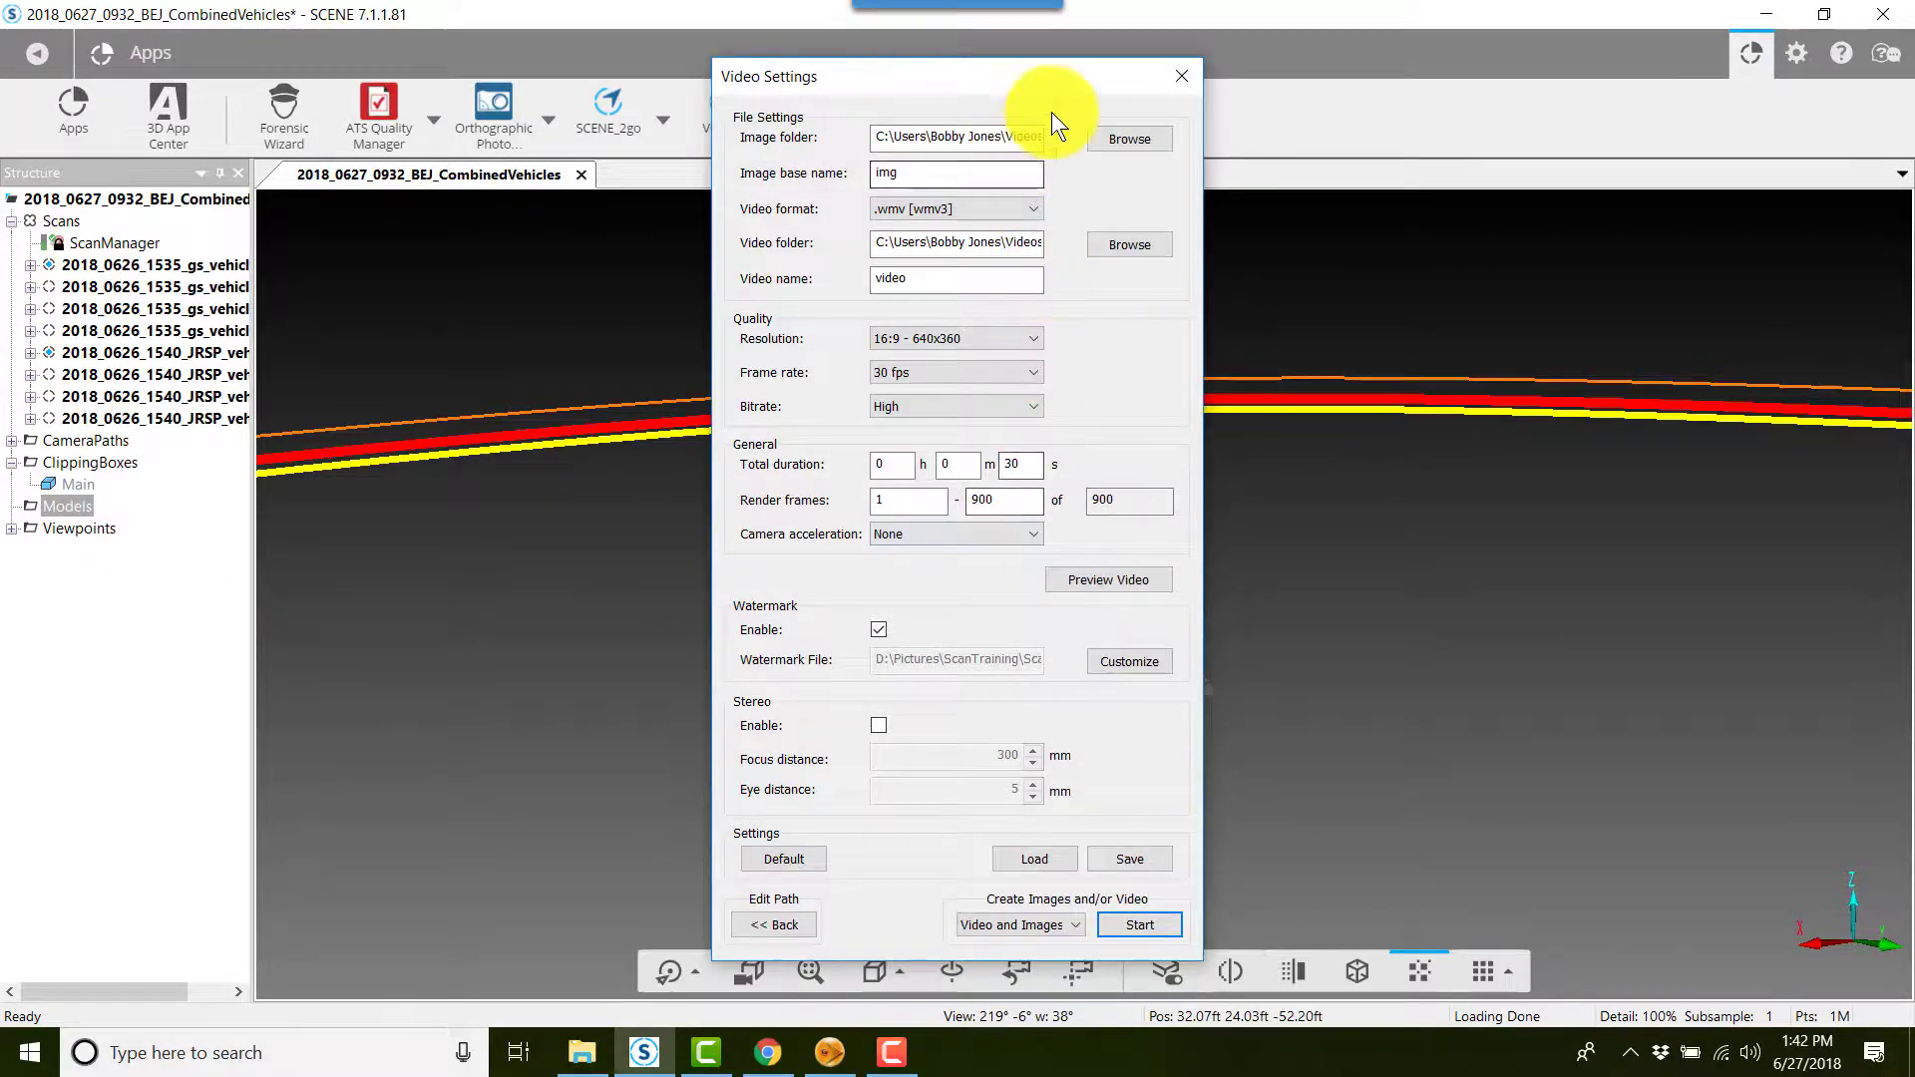
# Set the rendered image folder to Videos > Henrico VA SUV and select the image base name.
pyautogui.click(1123, 136)
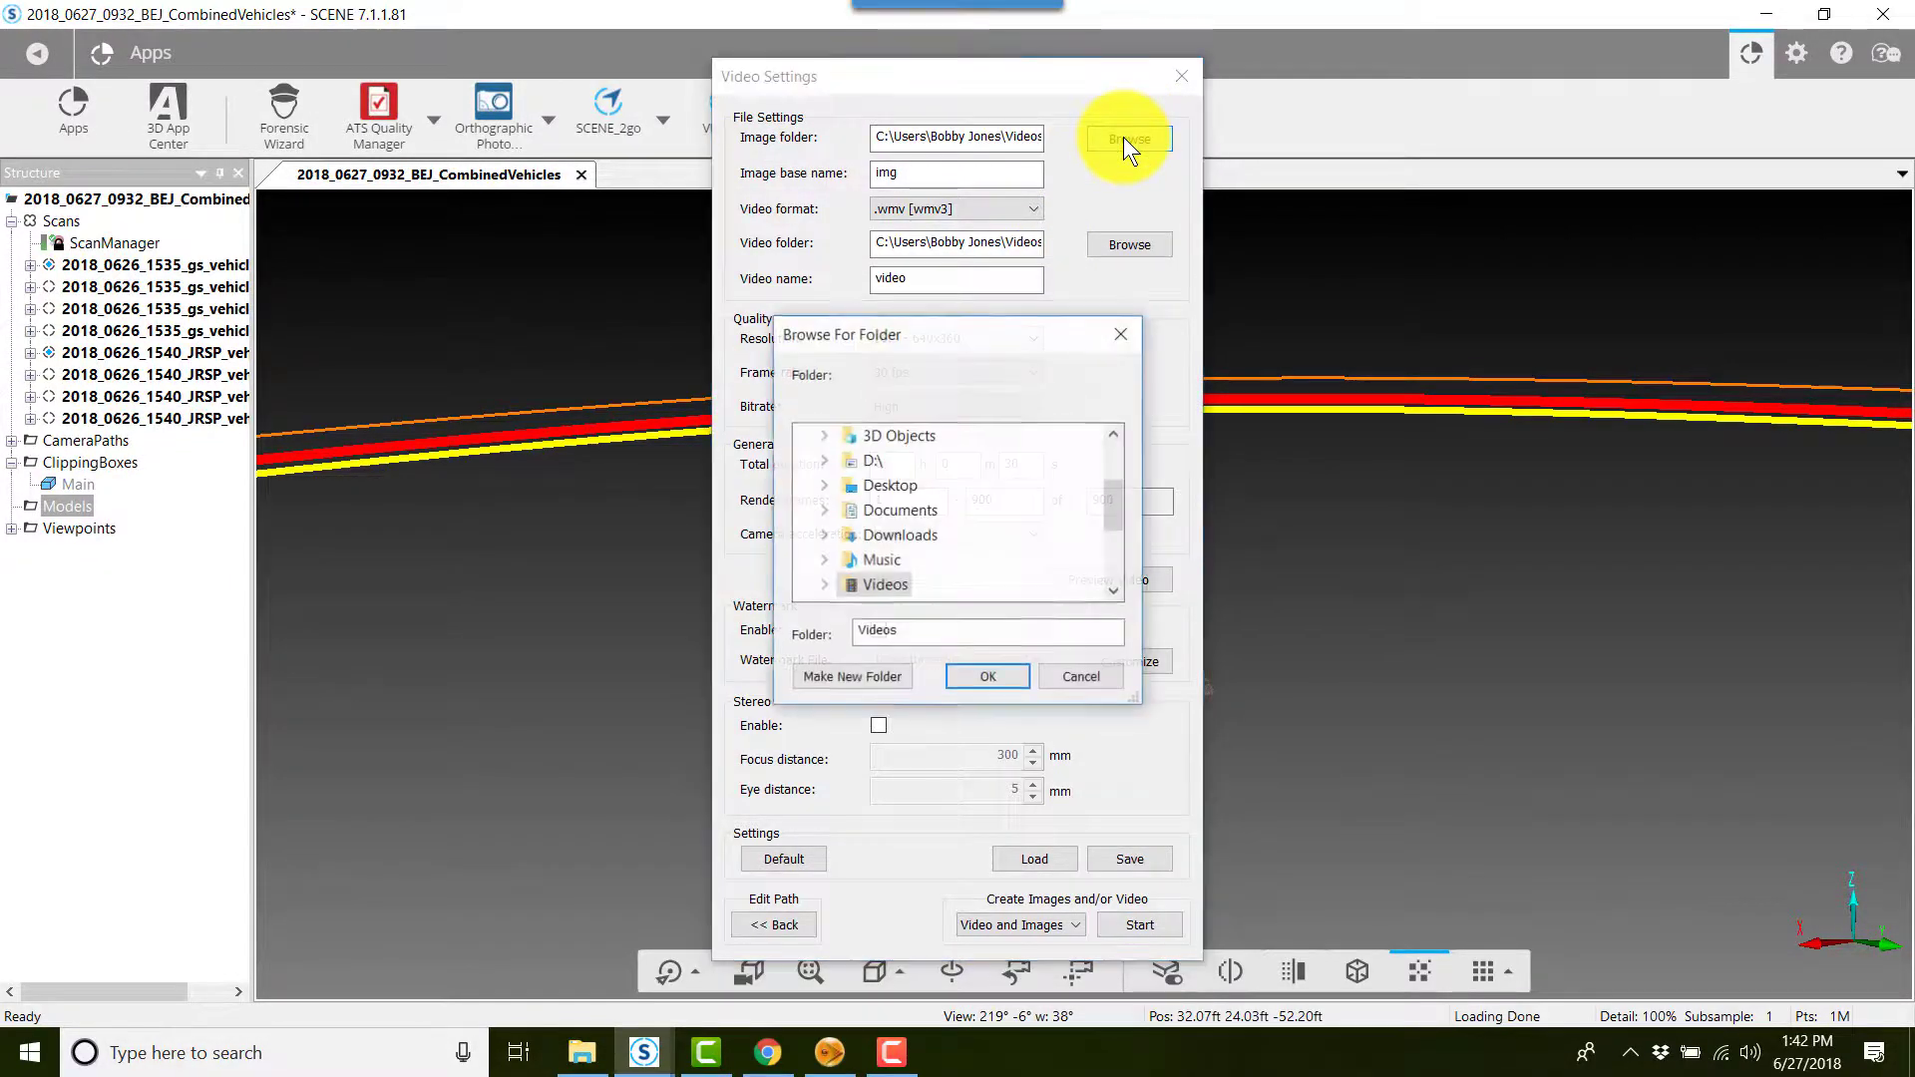
pyautogui.click(824, 584)
pyautogui.scroll(-7, 947, 540)
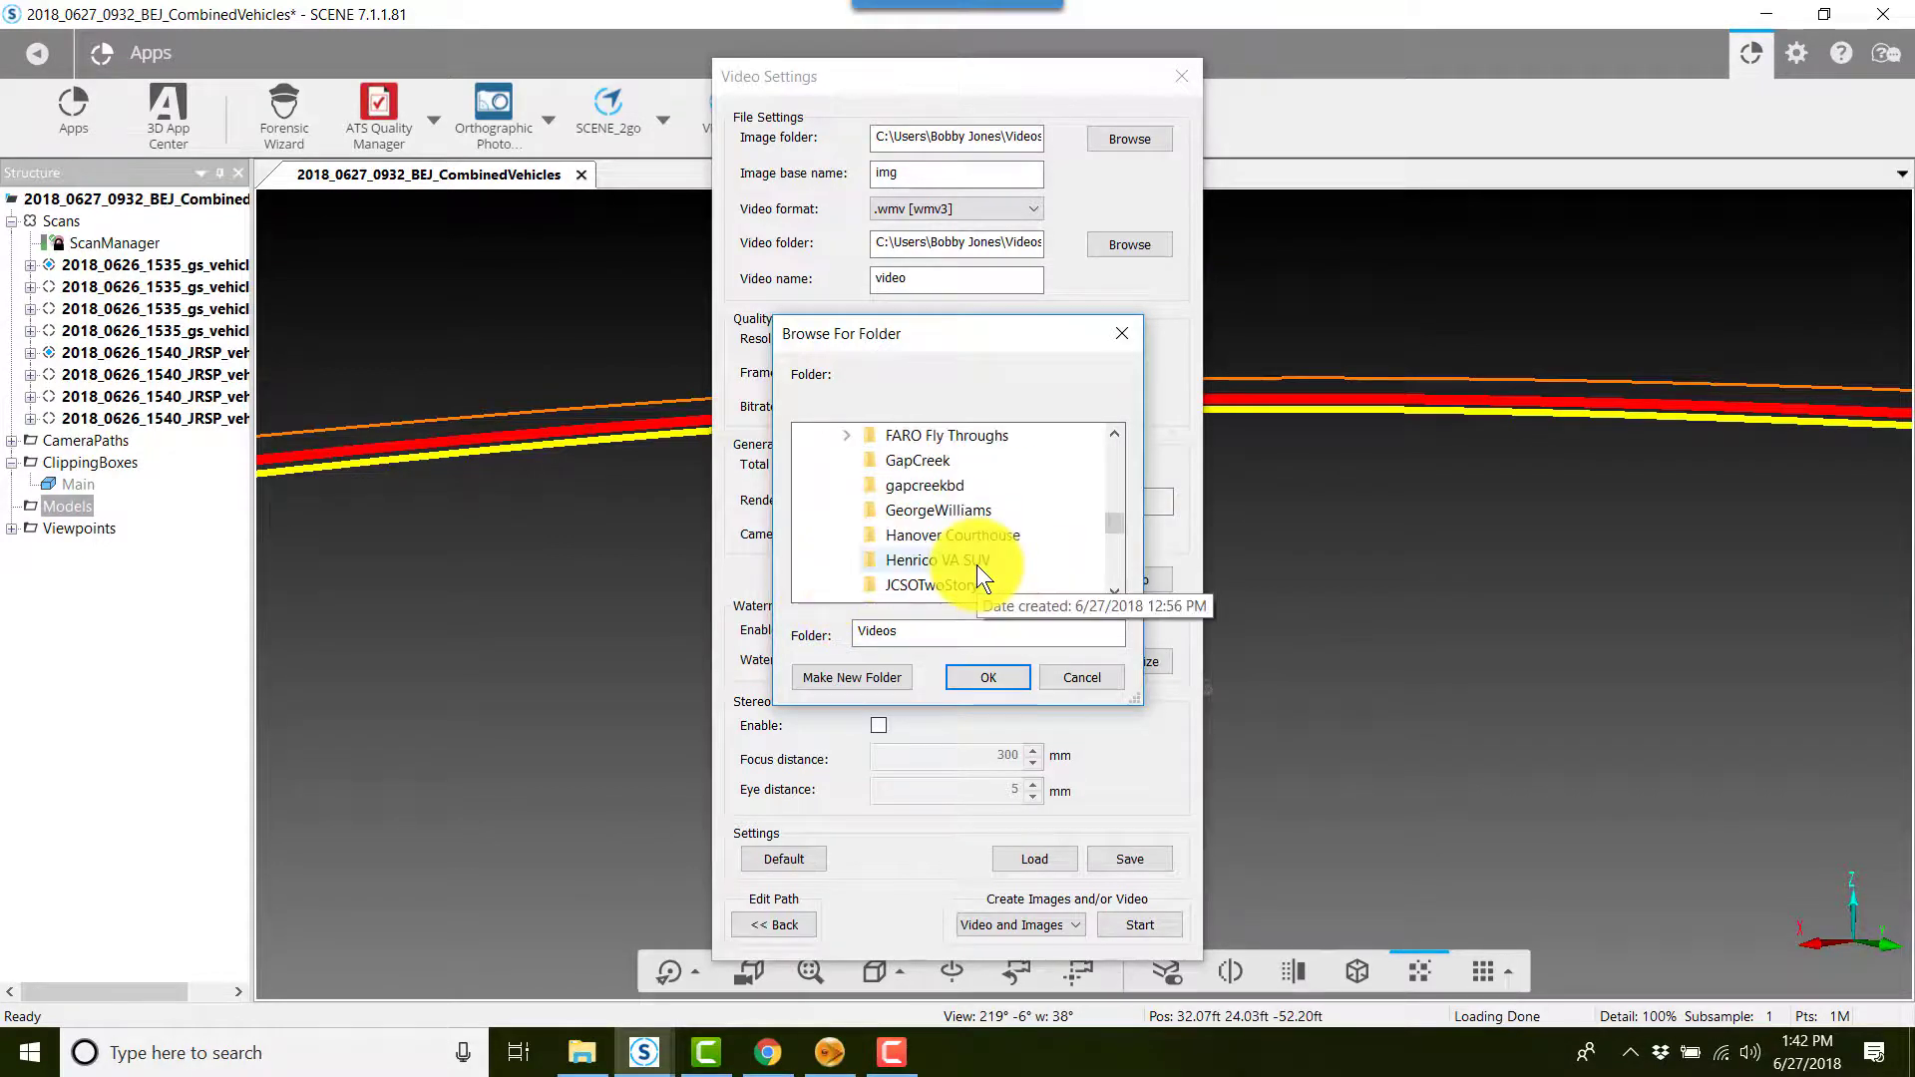
pyautogui.click(948, 559)
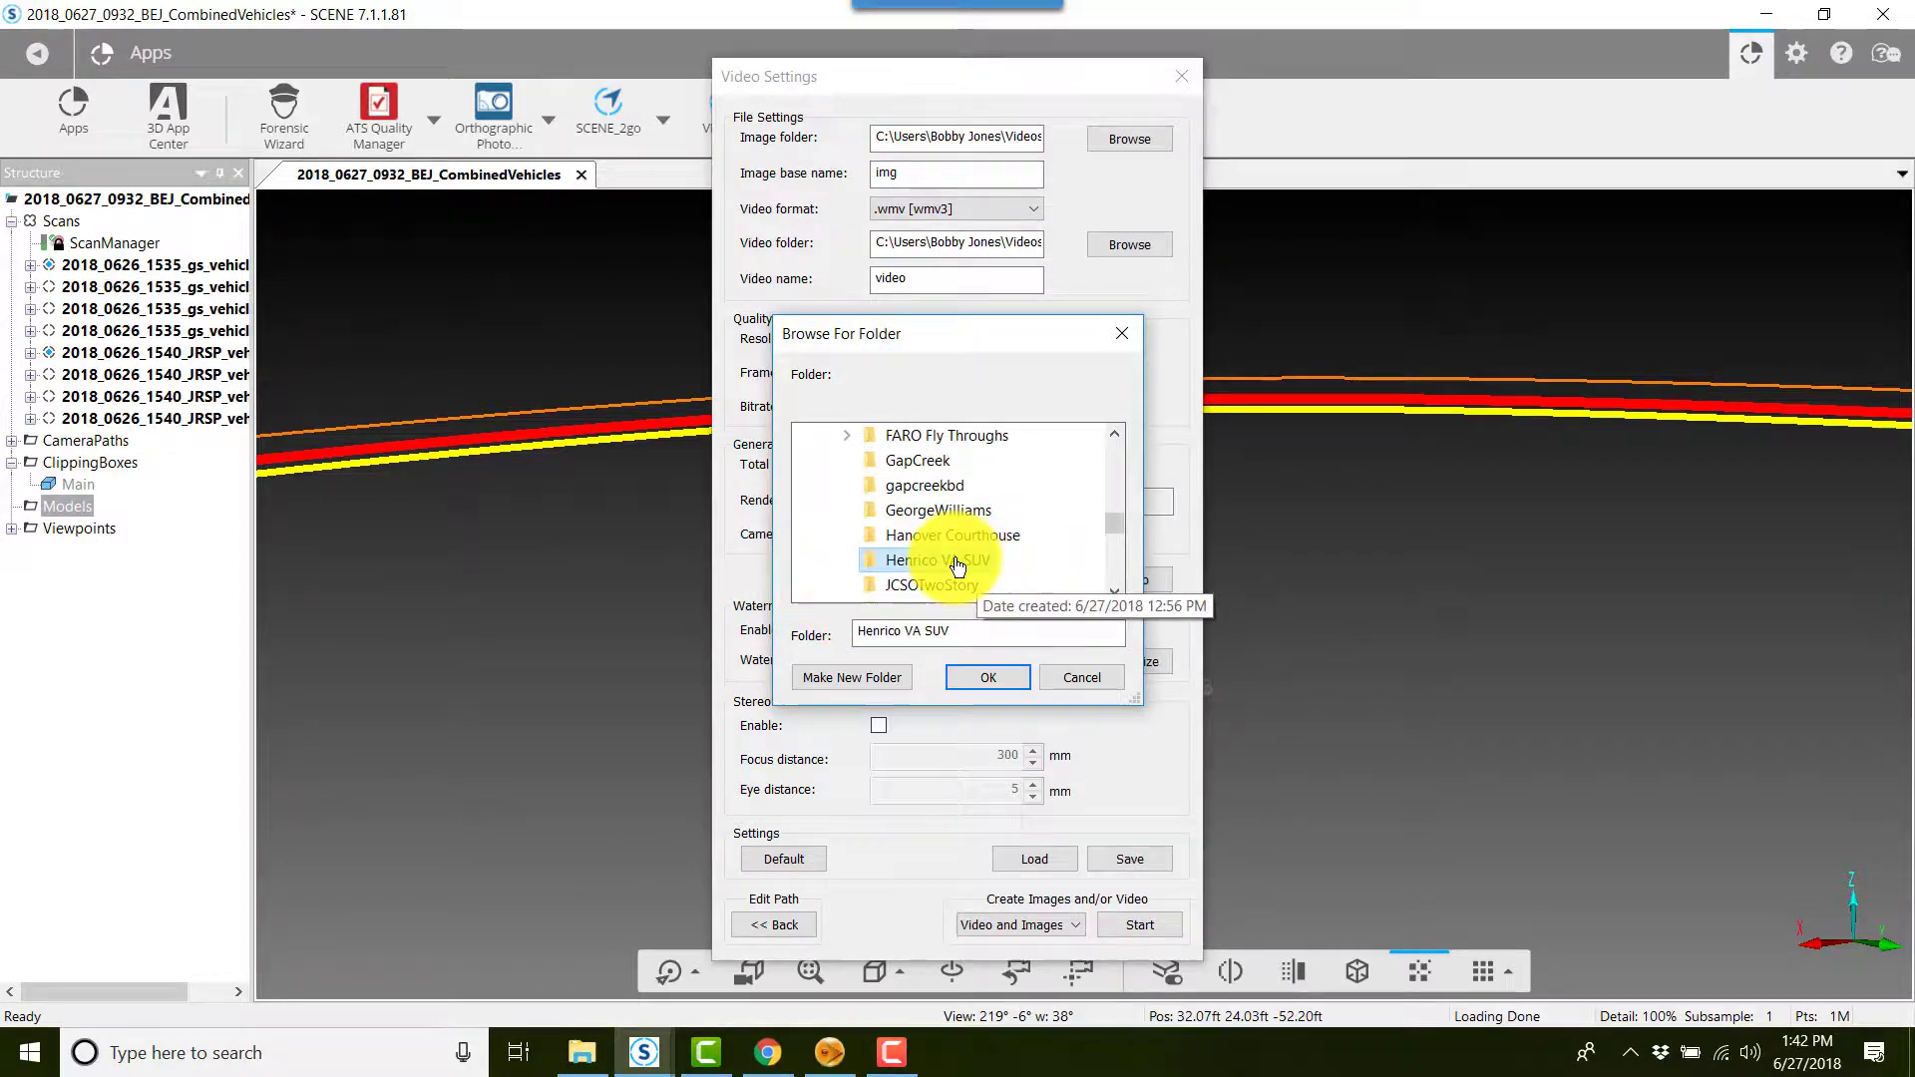
pyautogui.click(989, 677)
pyautogui.doubleClick(933, 165)
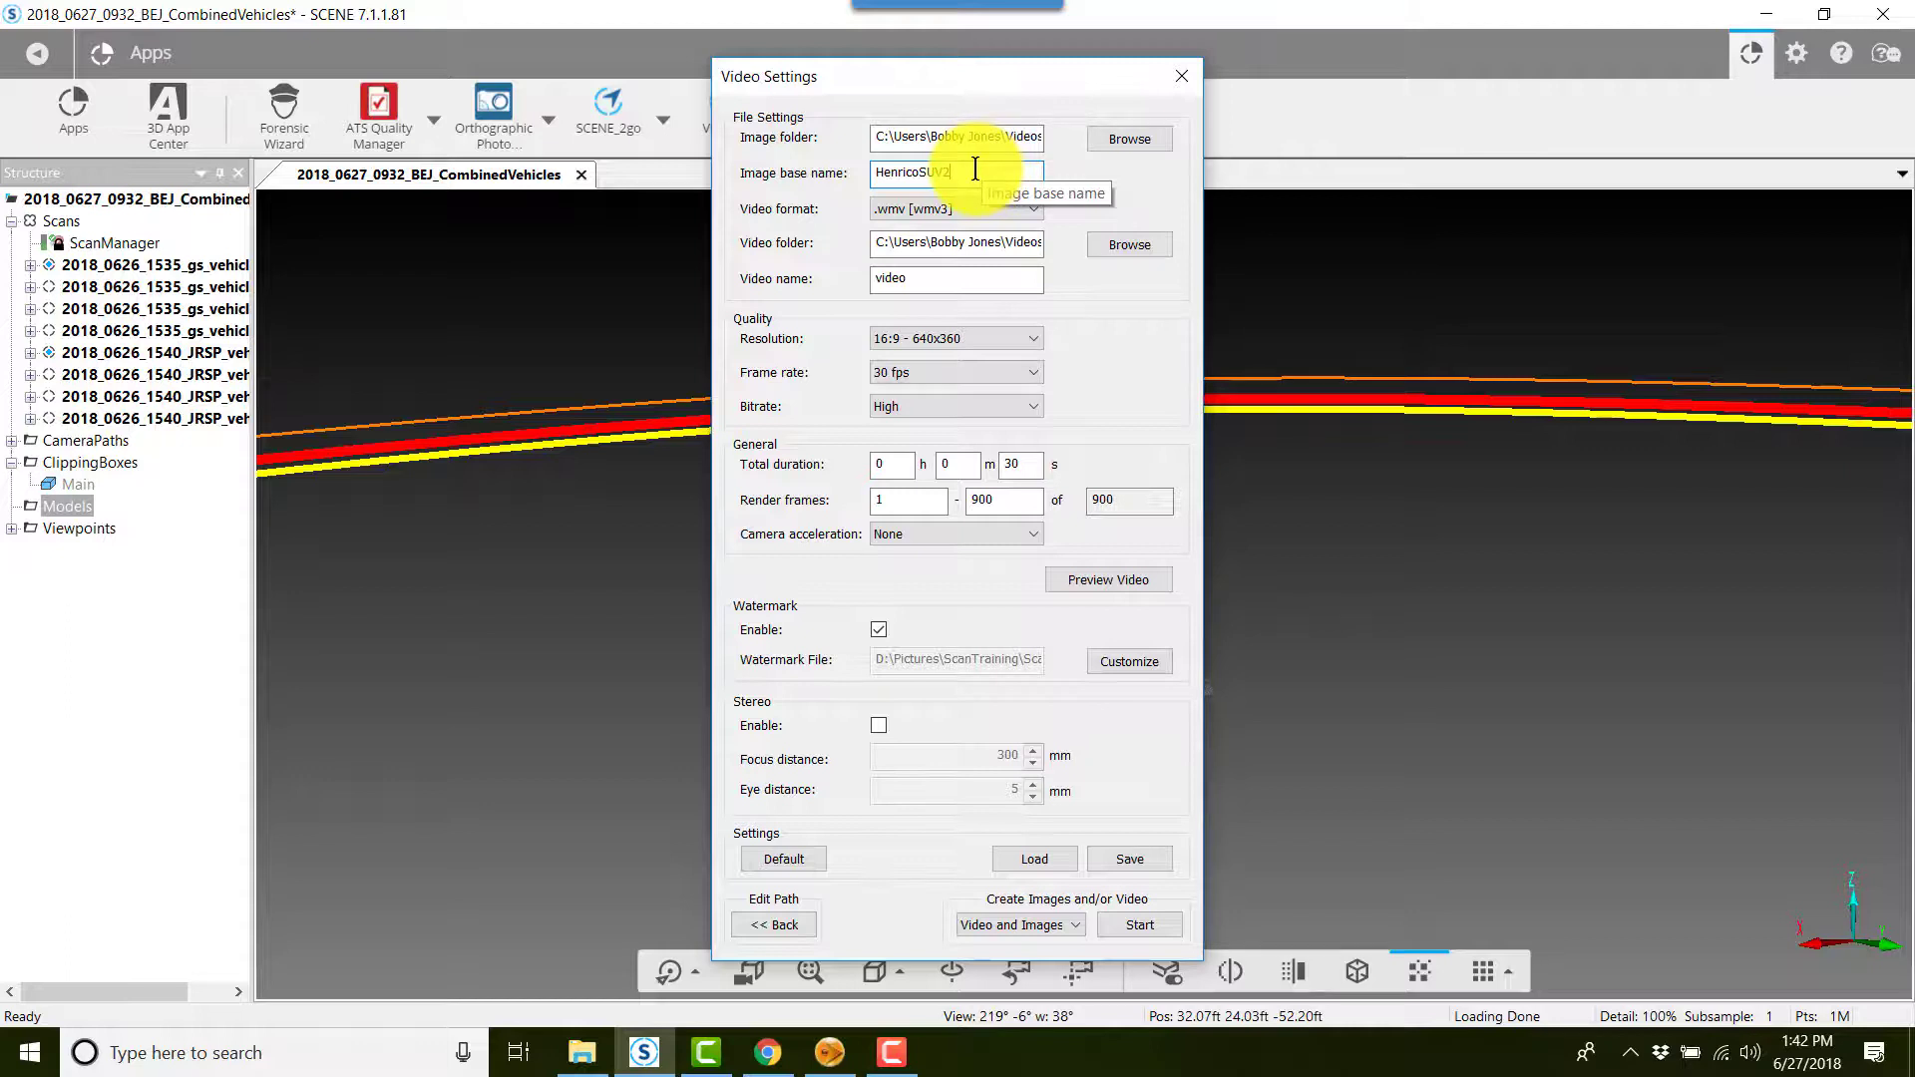
# Output .mp4 [H.264] video to the Henrico VA SUV folder, named HenricoSUV2video.
pyautogui.click(972, 205)
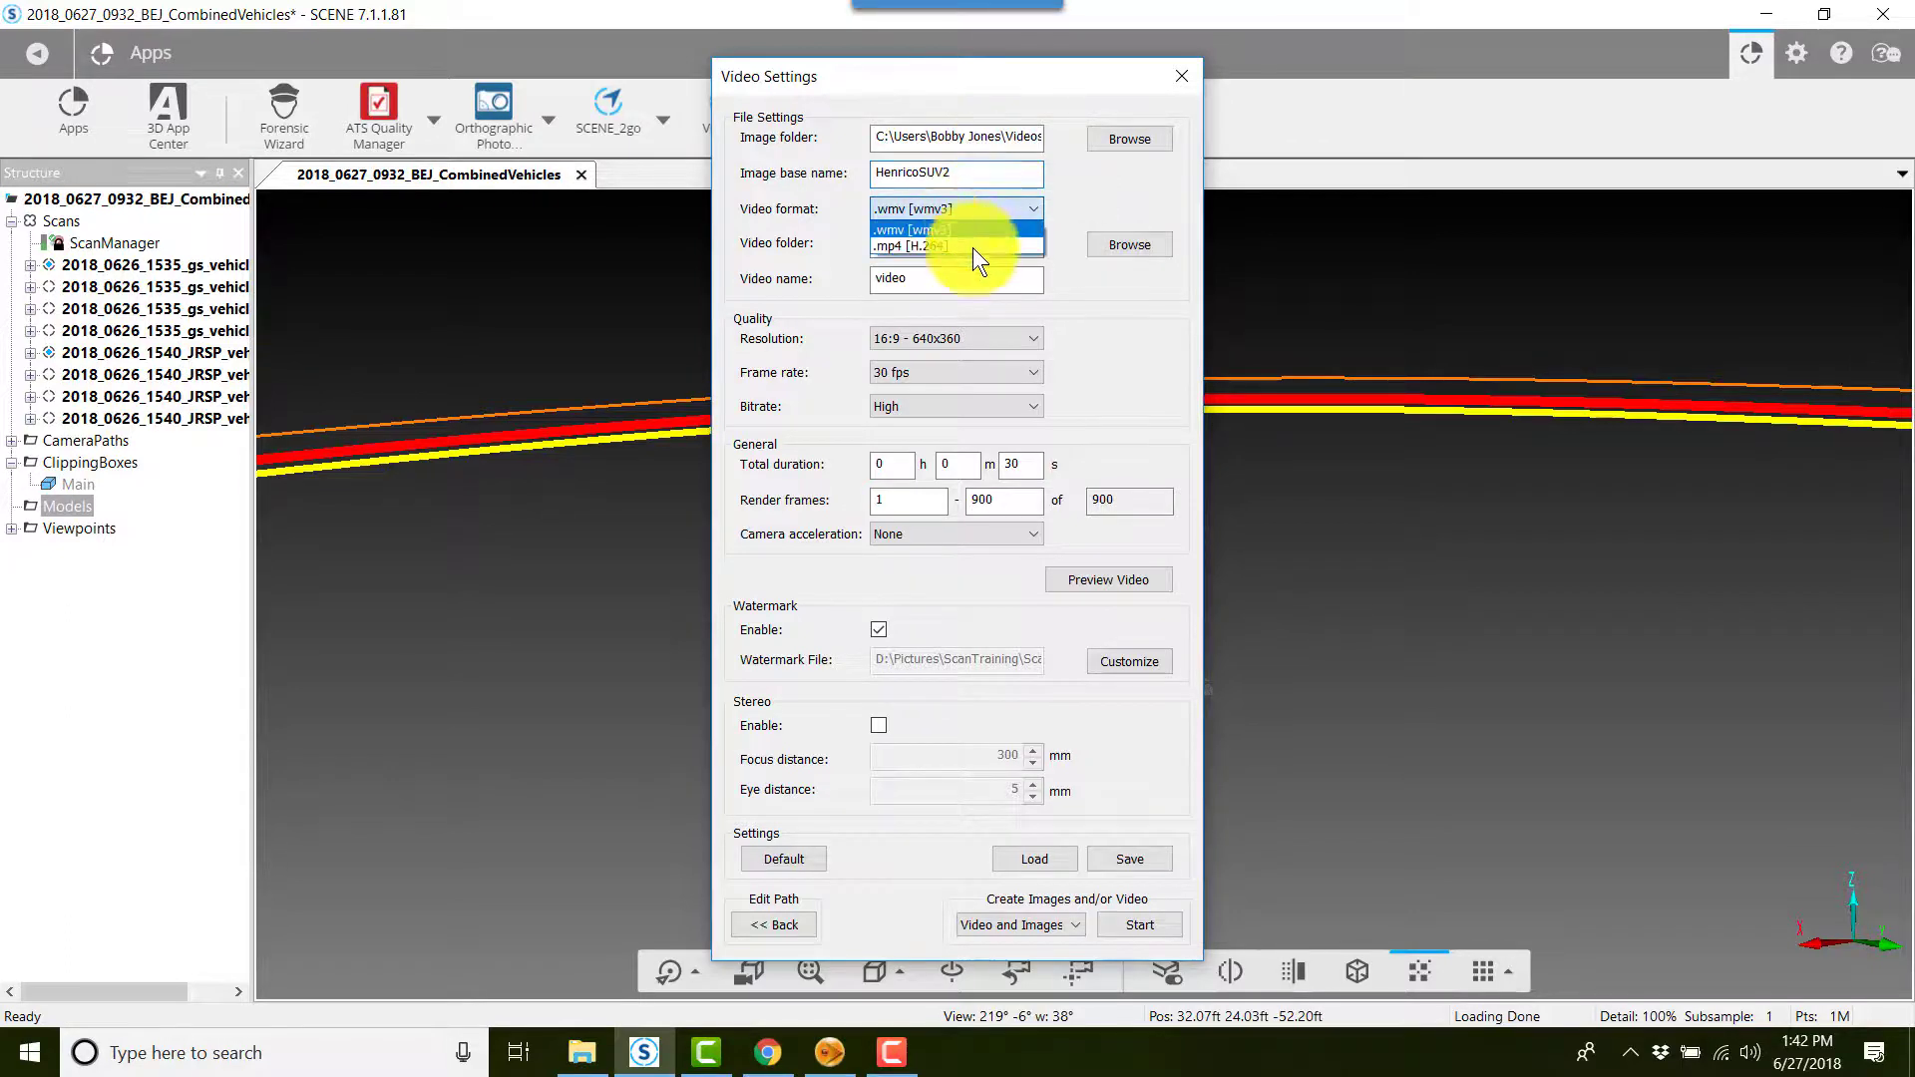
pyautogui.click(959, 243)
pyautogui.click(1102, 244)
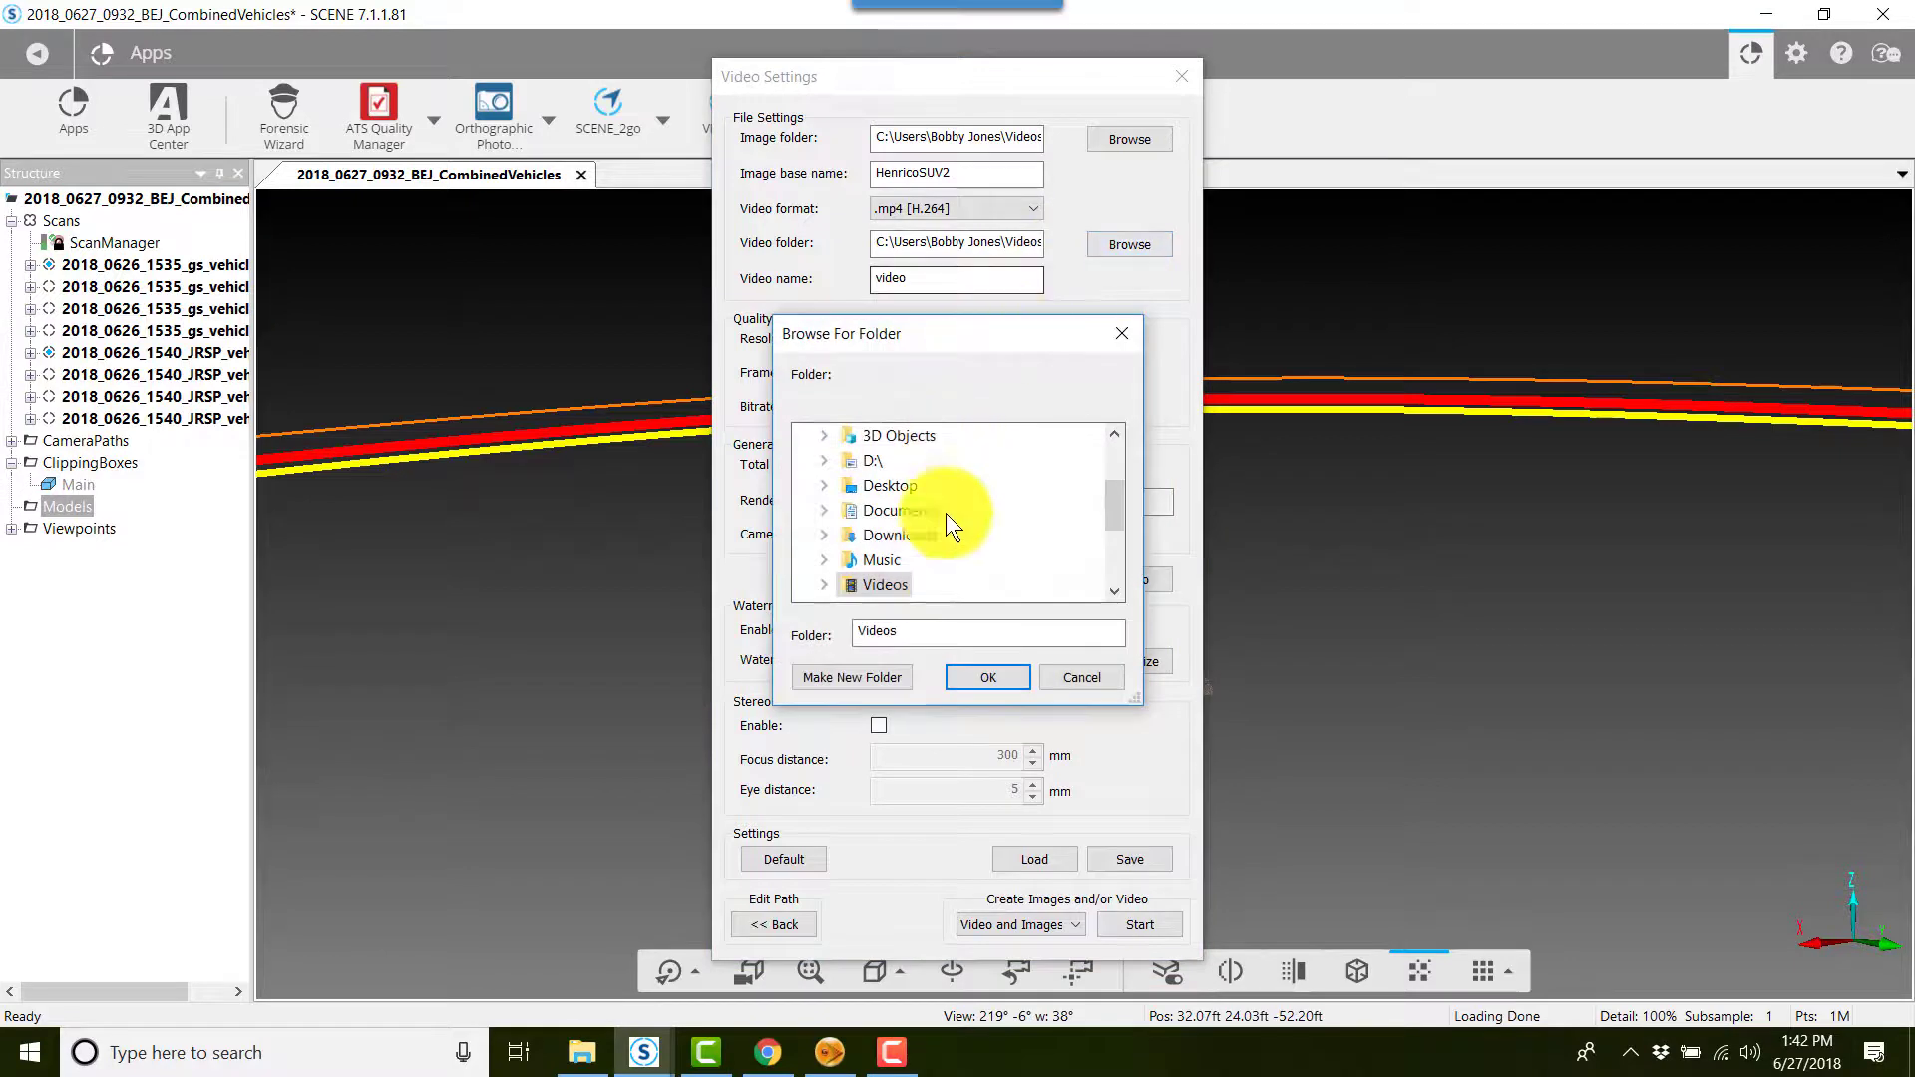
pyautogui.doubleClick(854, 586)
pyautogui.scroll(-2, 968, 514)
pyautogui.scroll(-2, 953, 524)
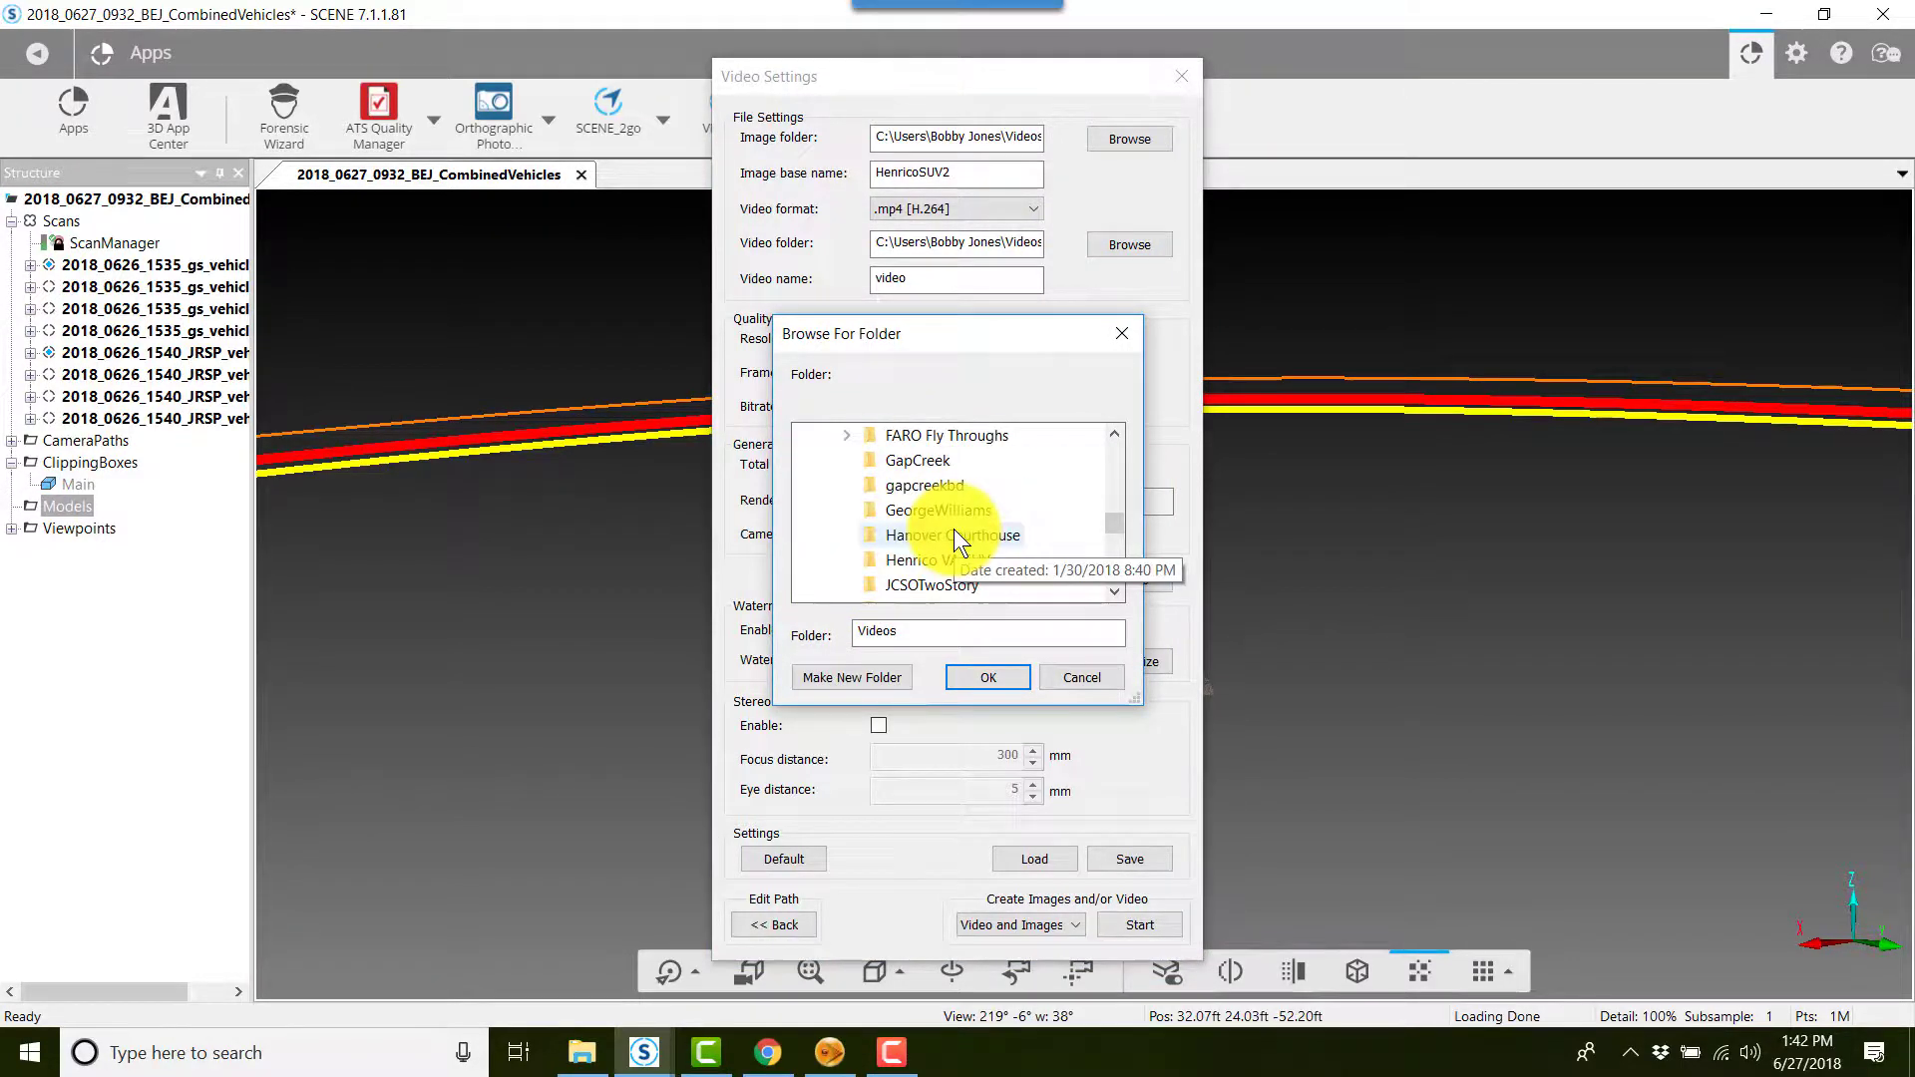
pyautogui.click(952, 562)
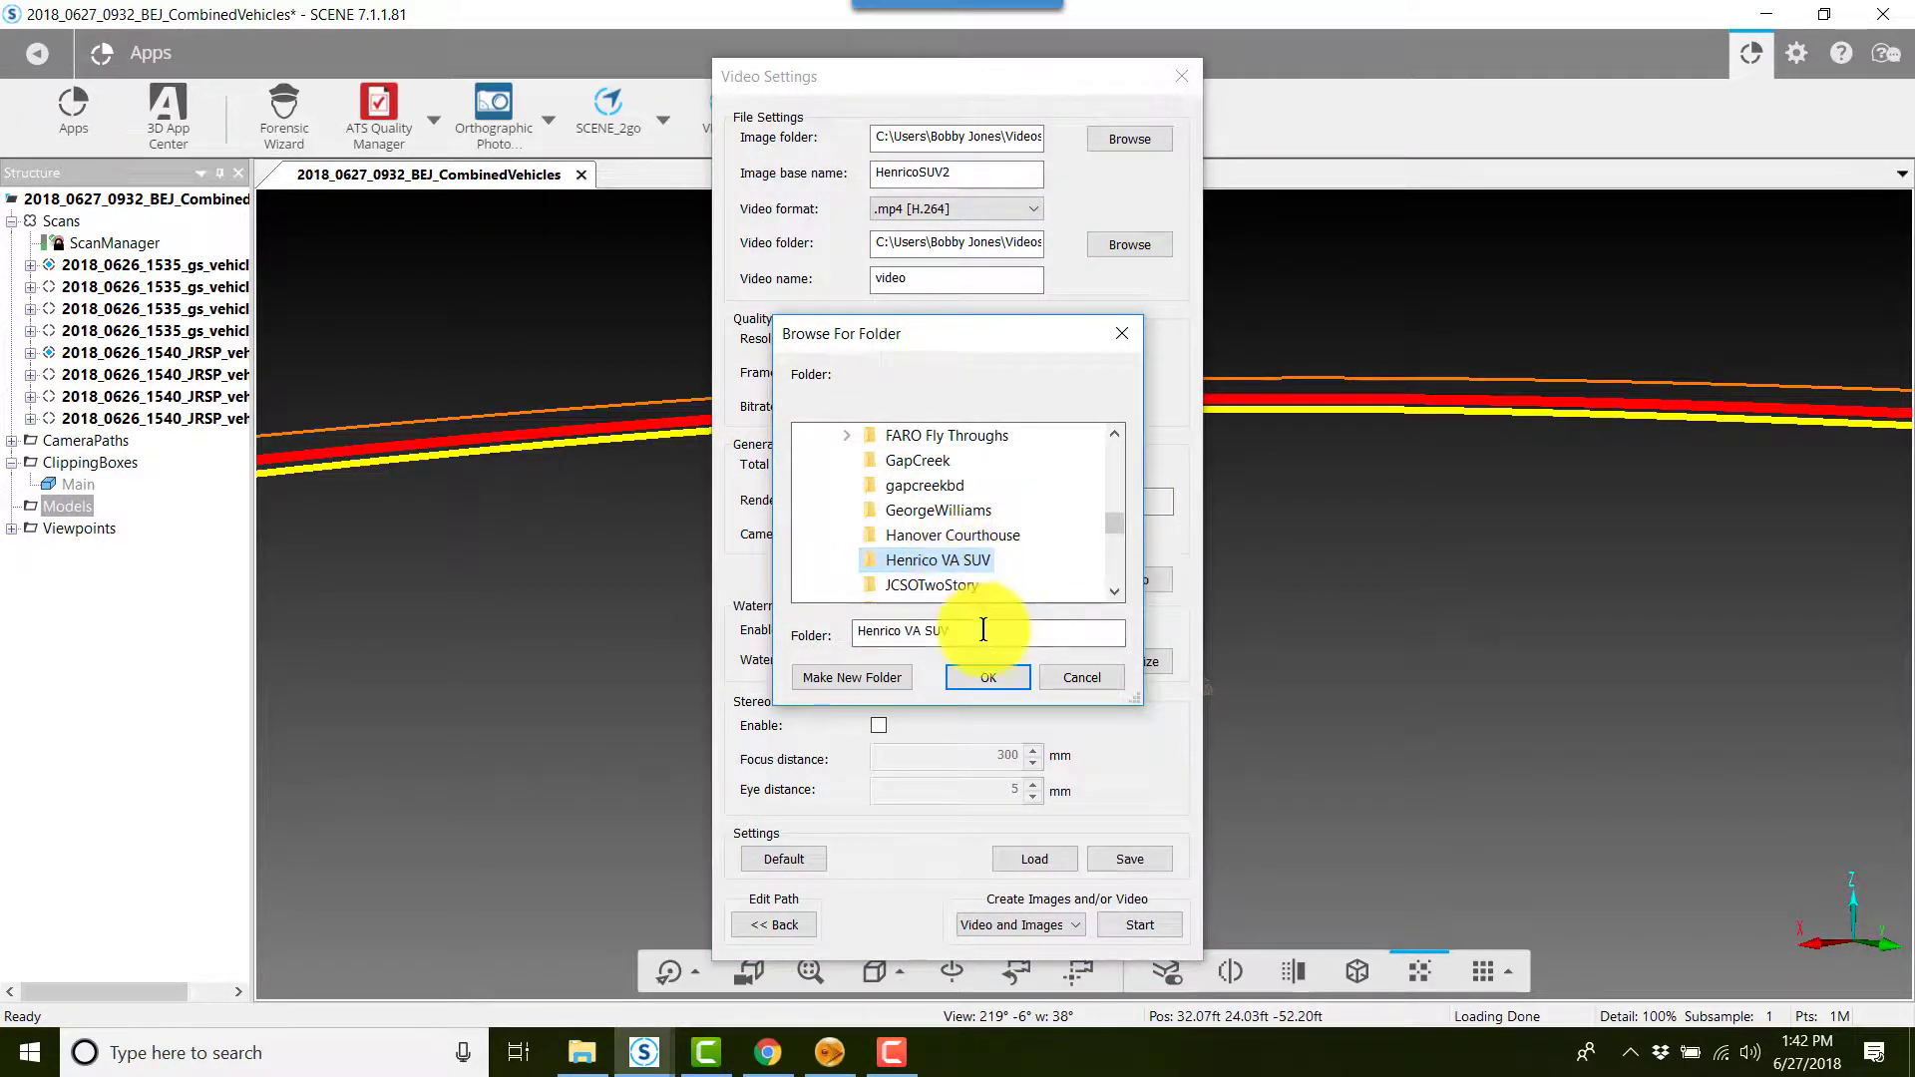
pyautogui.click(991, 679)
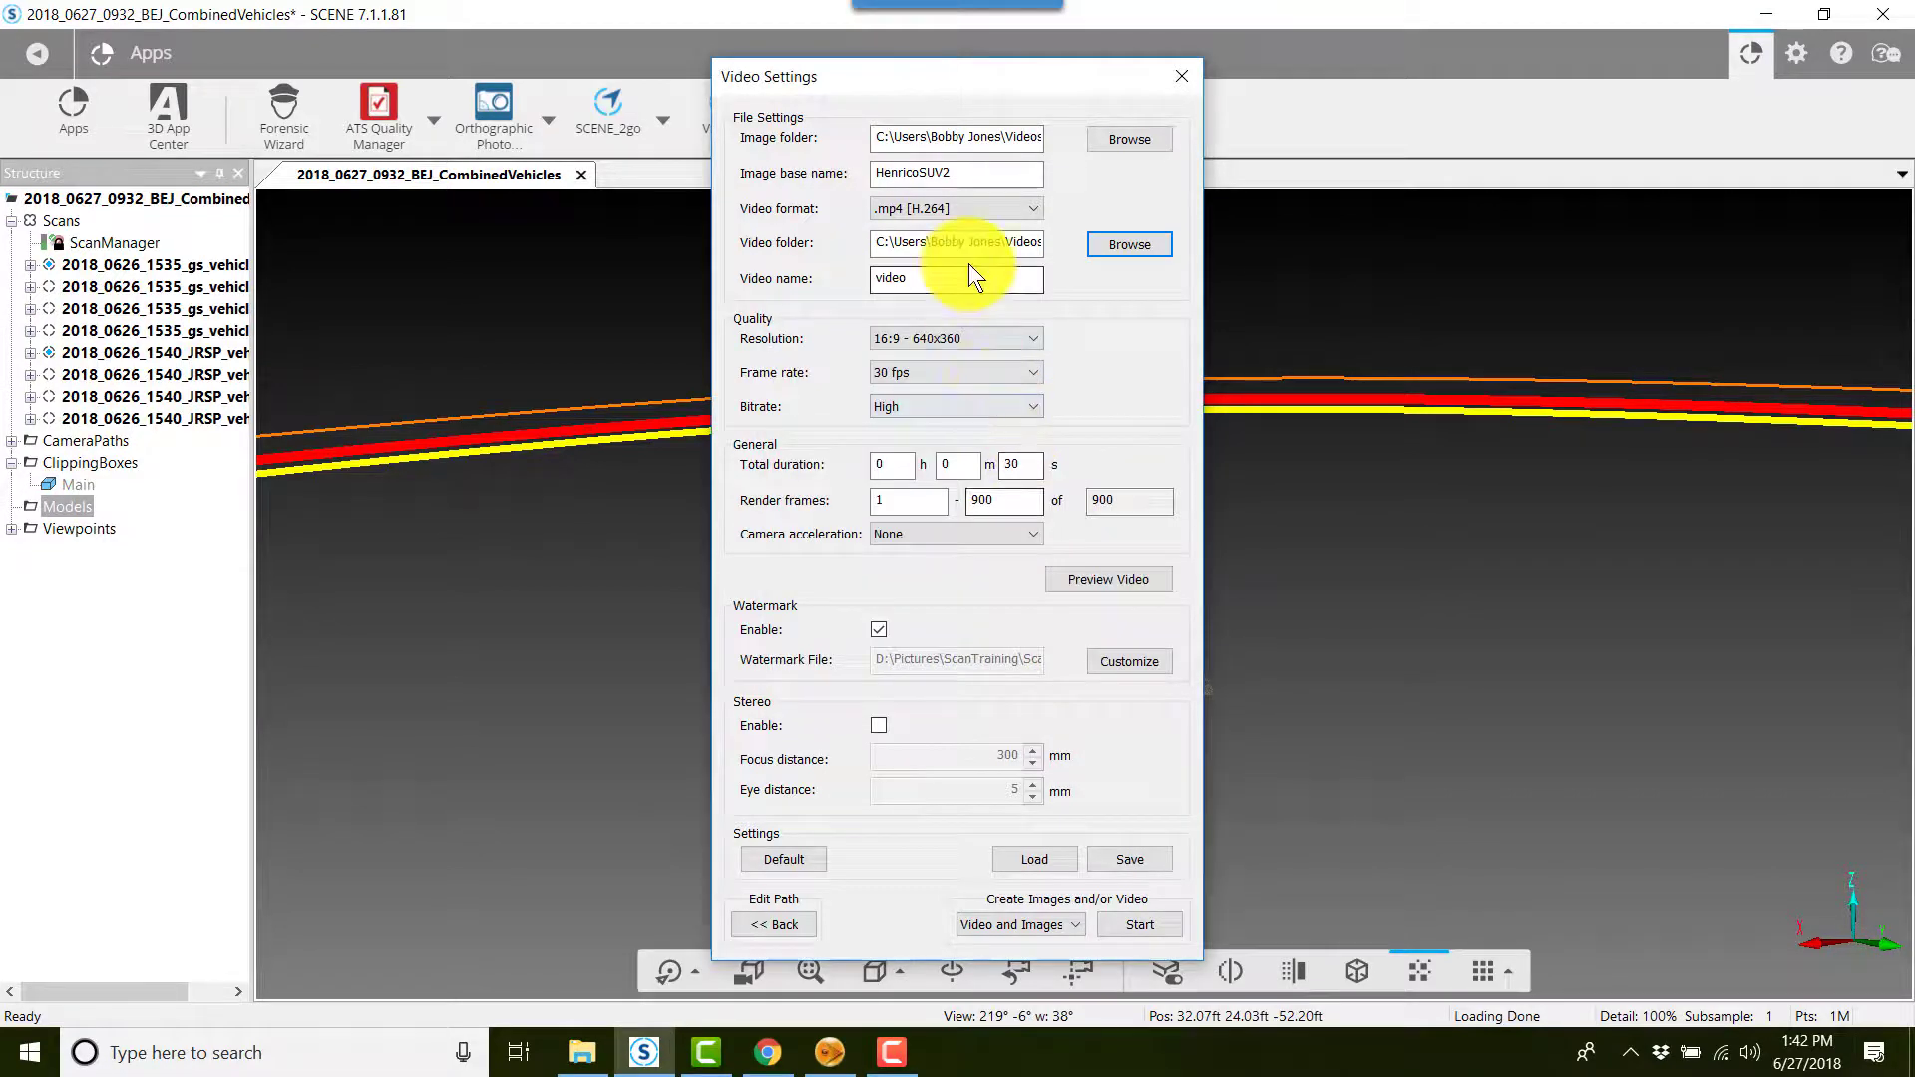
pyautogui.click(887, 284)
pyautogui.write('HenricoSUV')
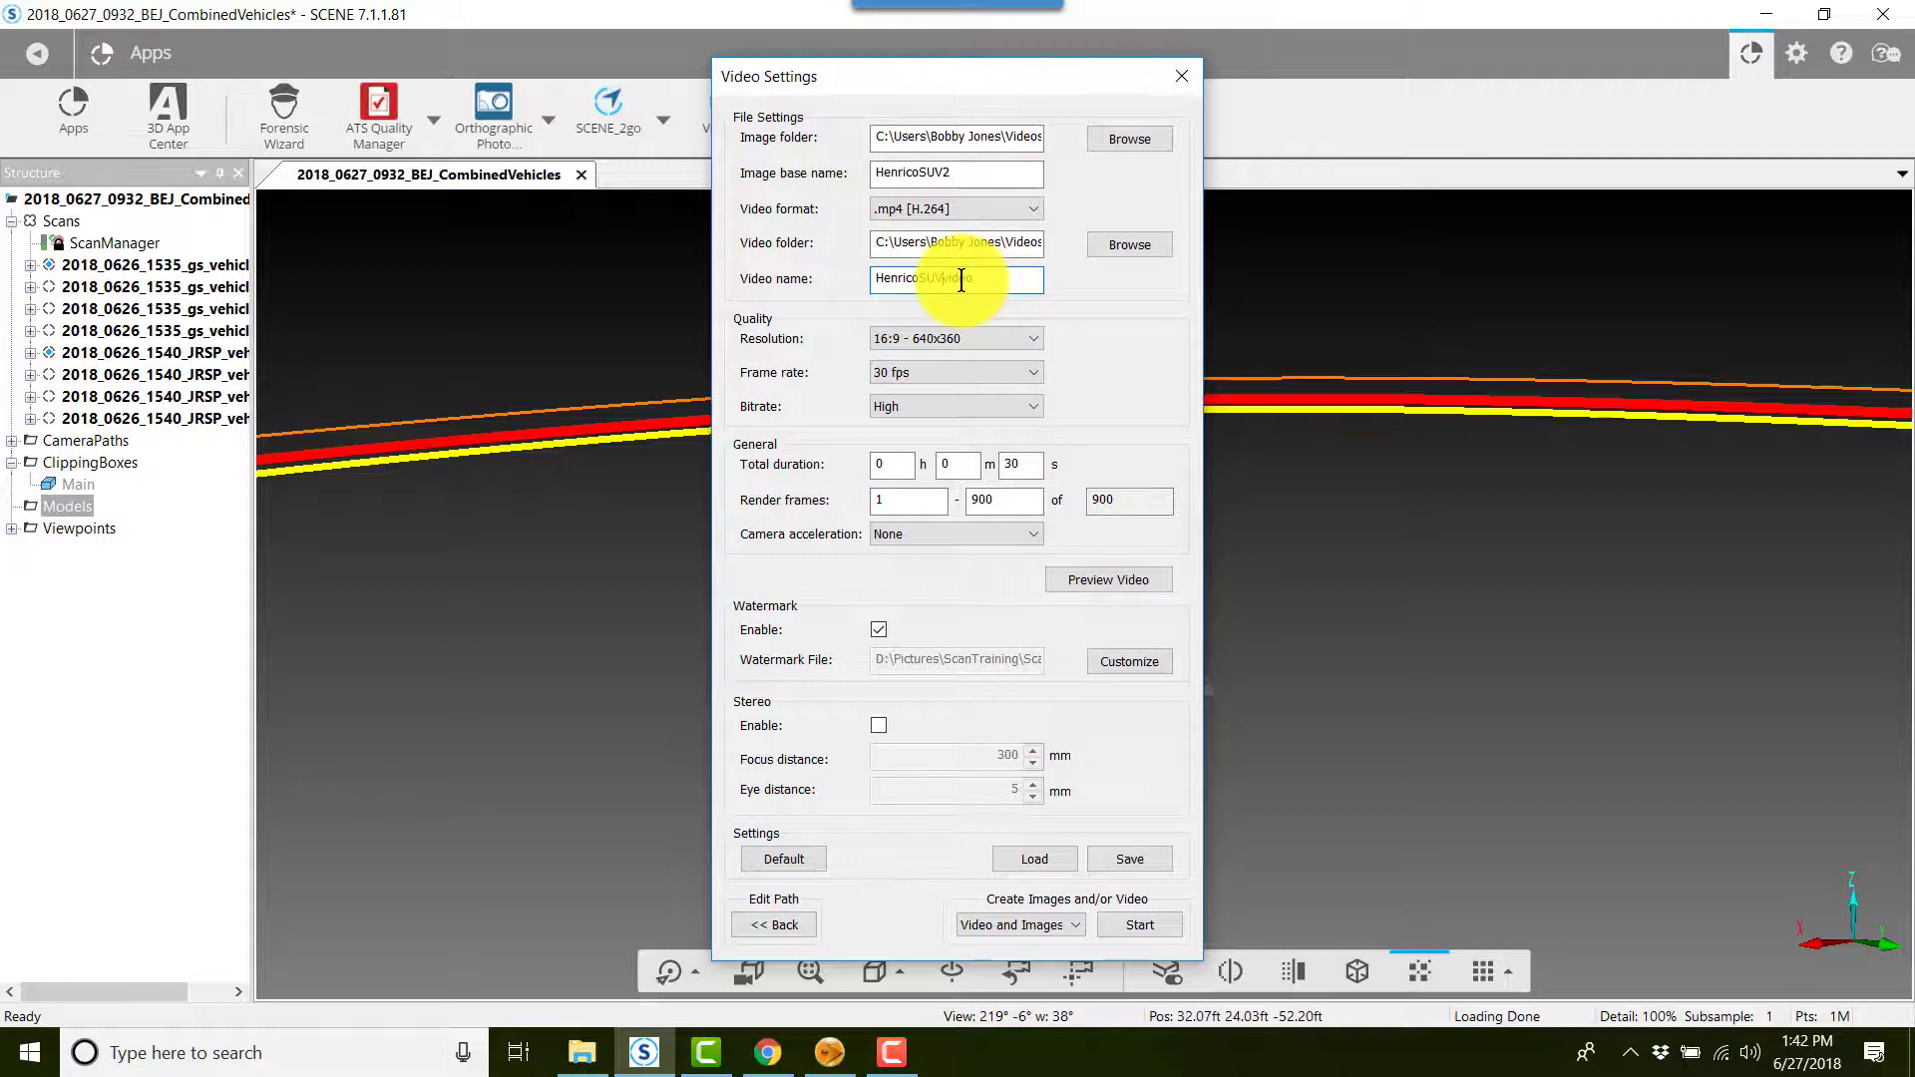
pyautogui.write('2')
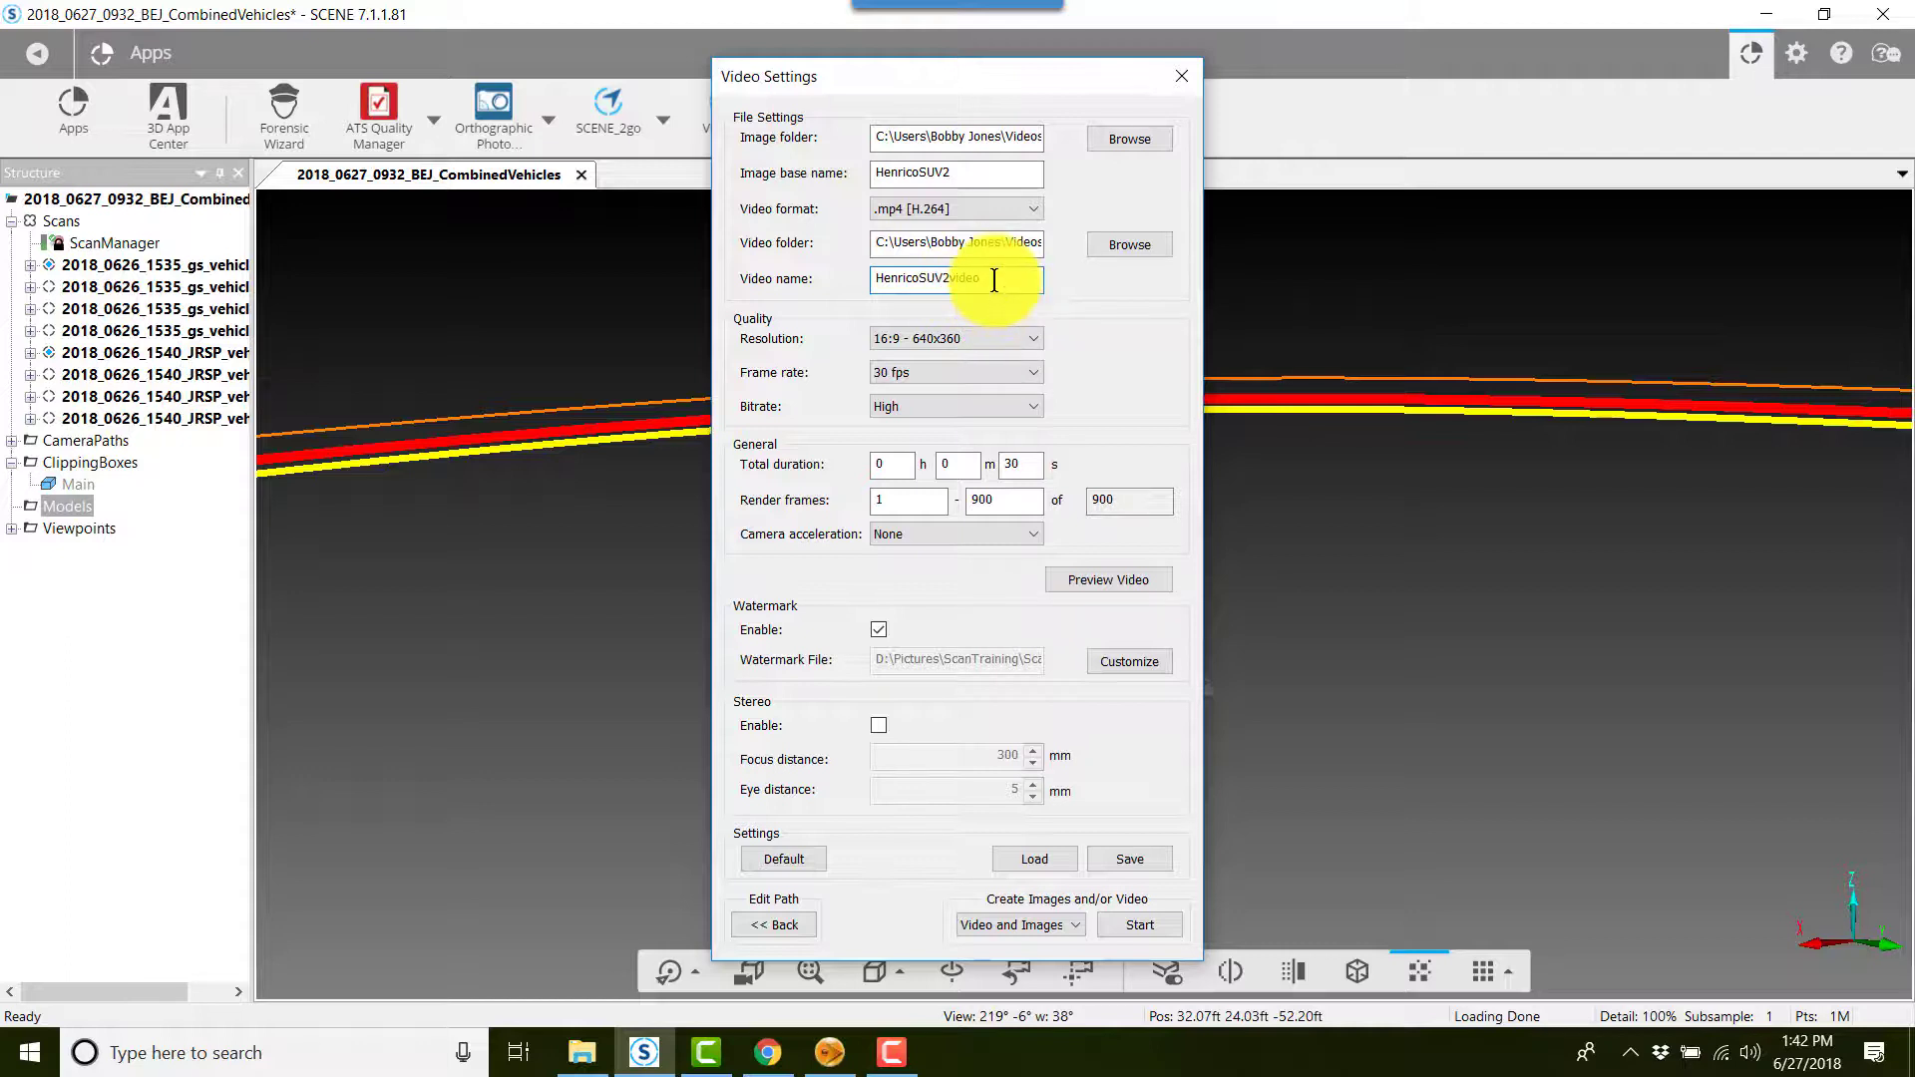
# Set resolution to 16:9 1920x1080, bitrate Very high, camera acceleration Very high.
pyautogui.click(1005, 335)
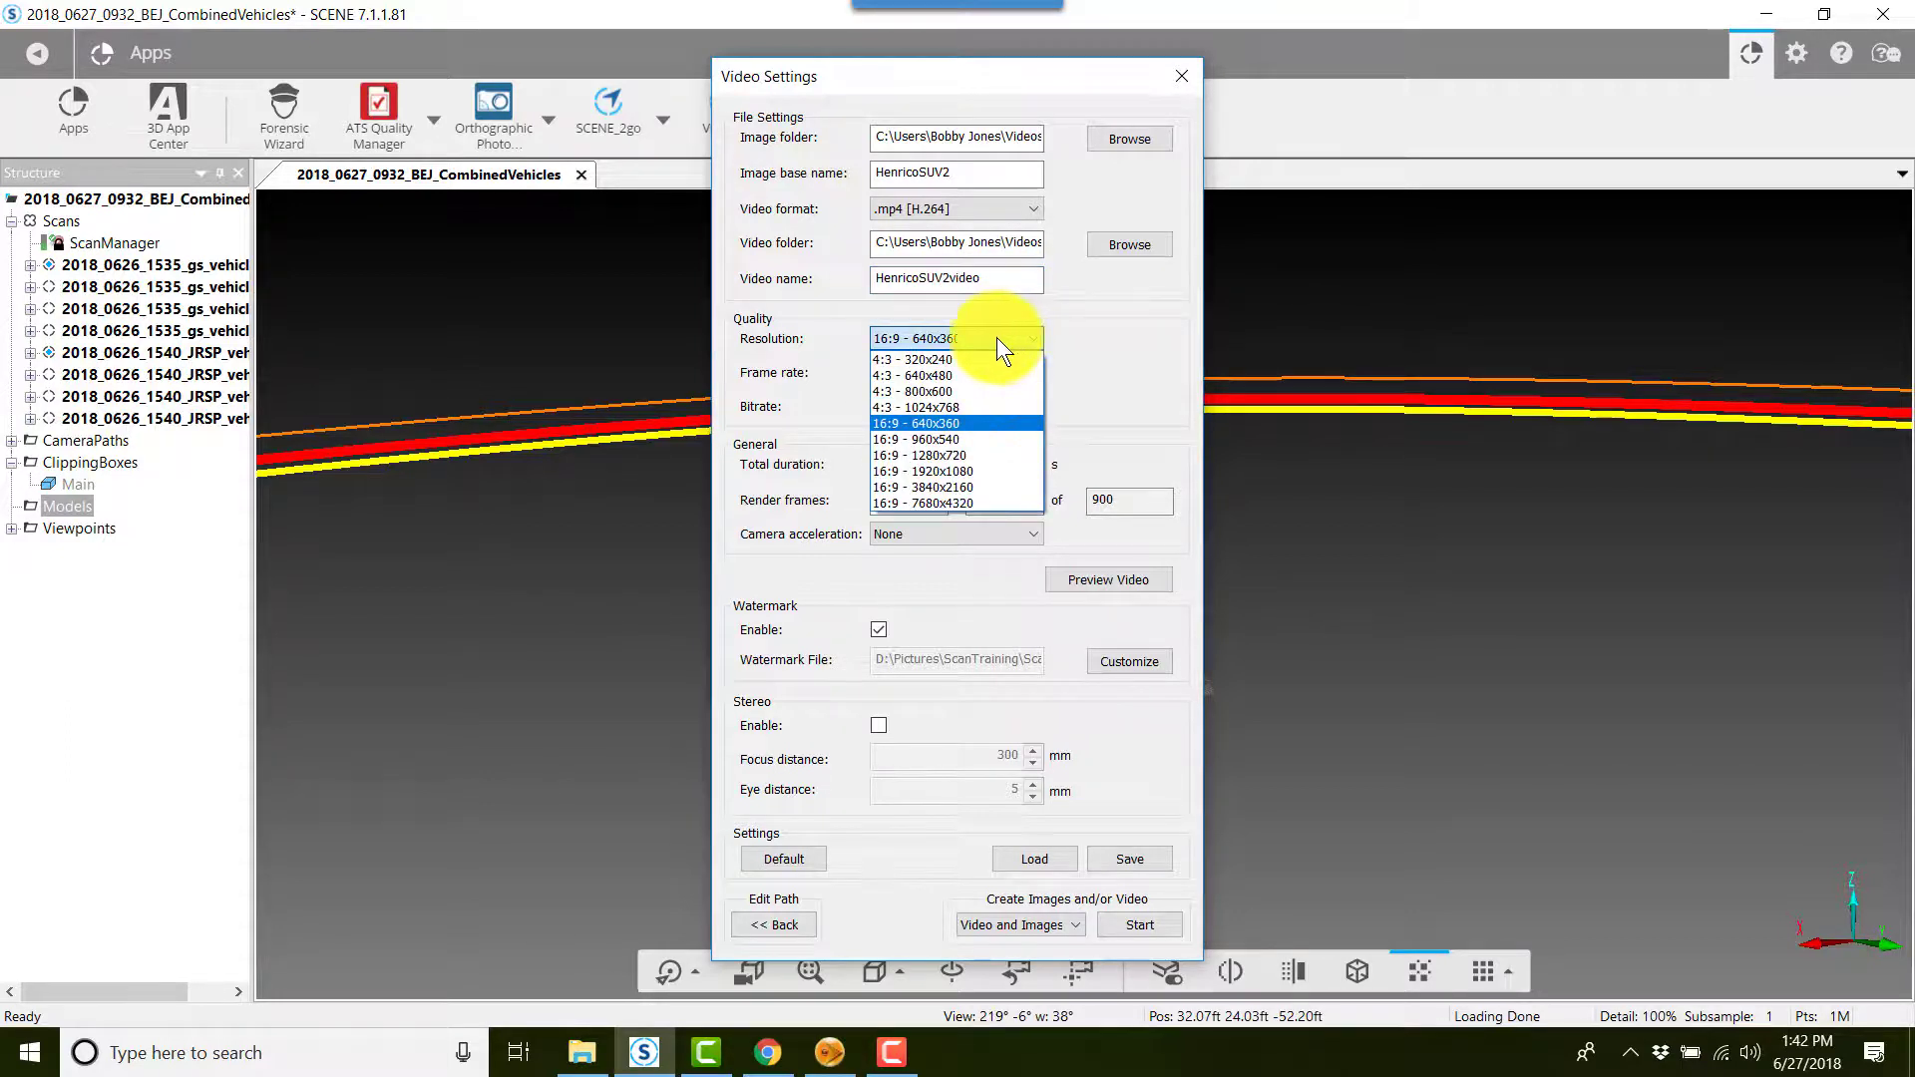
pyautogui.click(1010, 471)
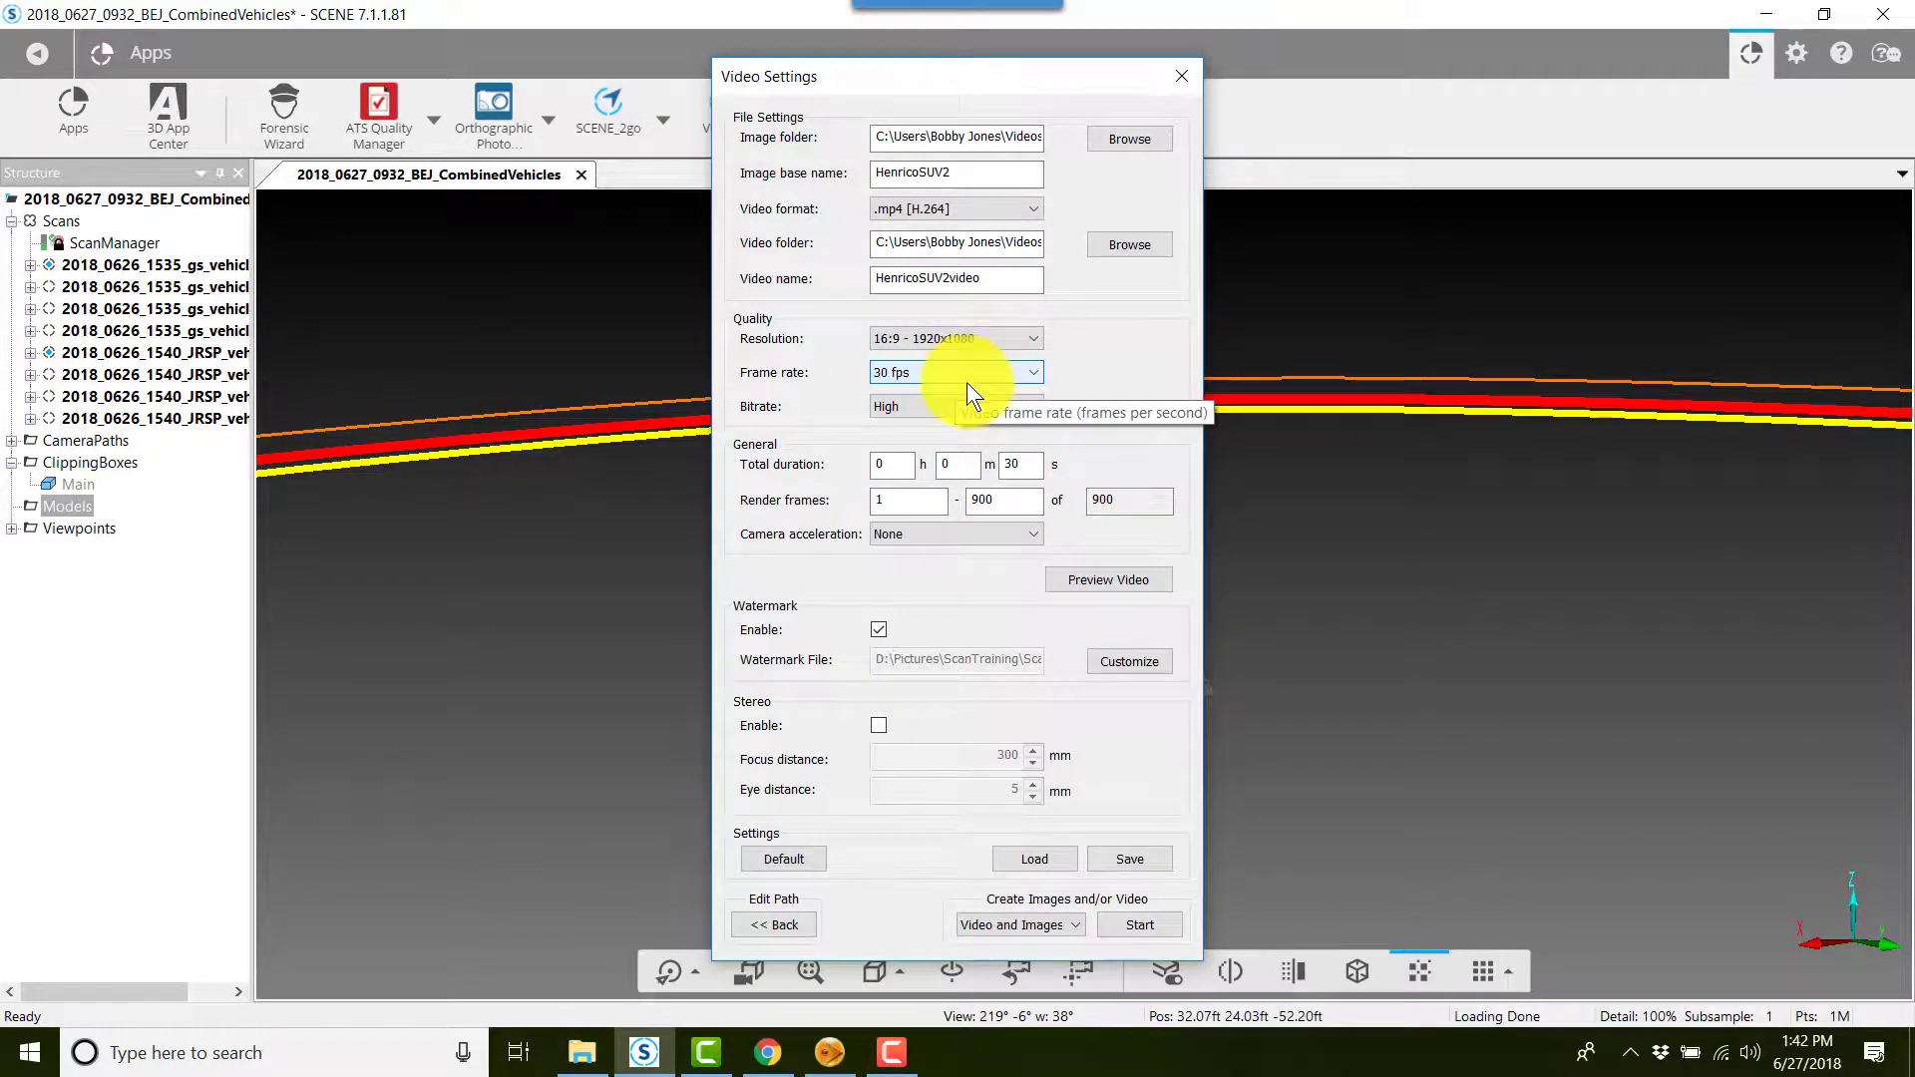
pyautogui.click(949, 404)
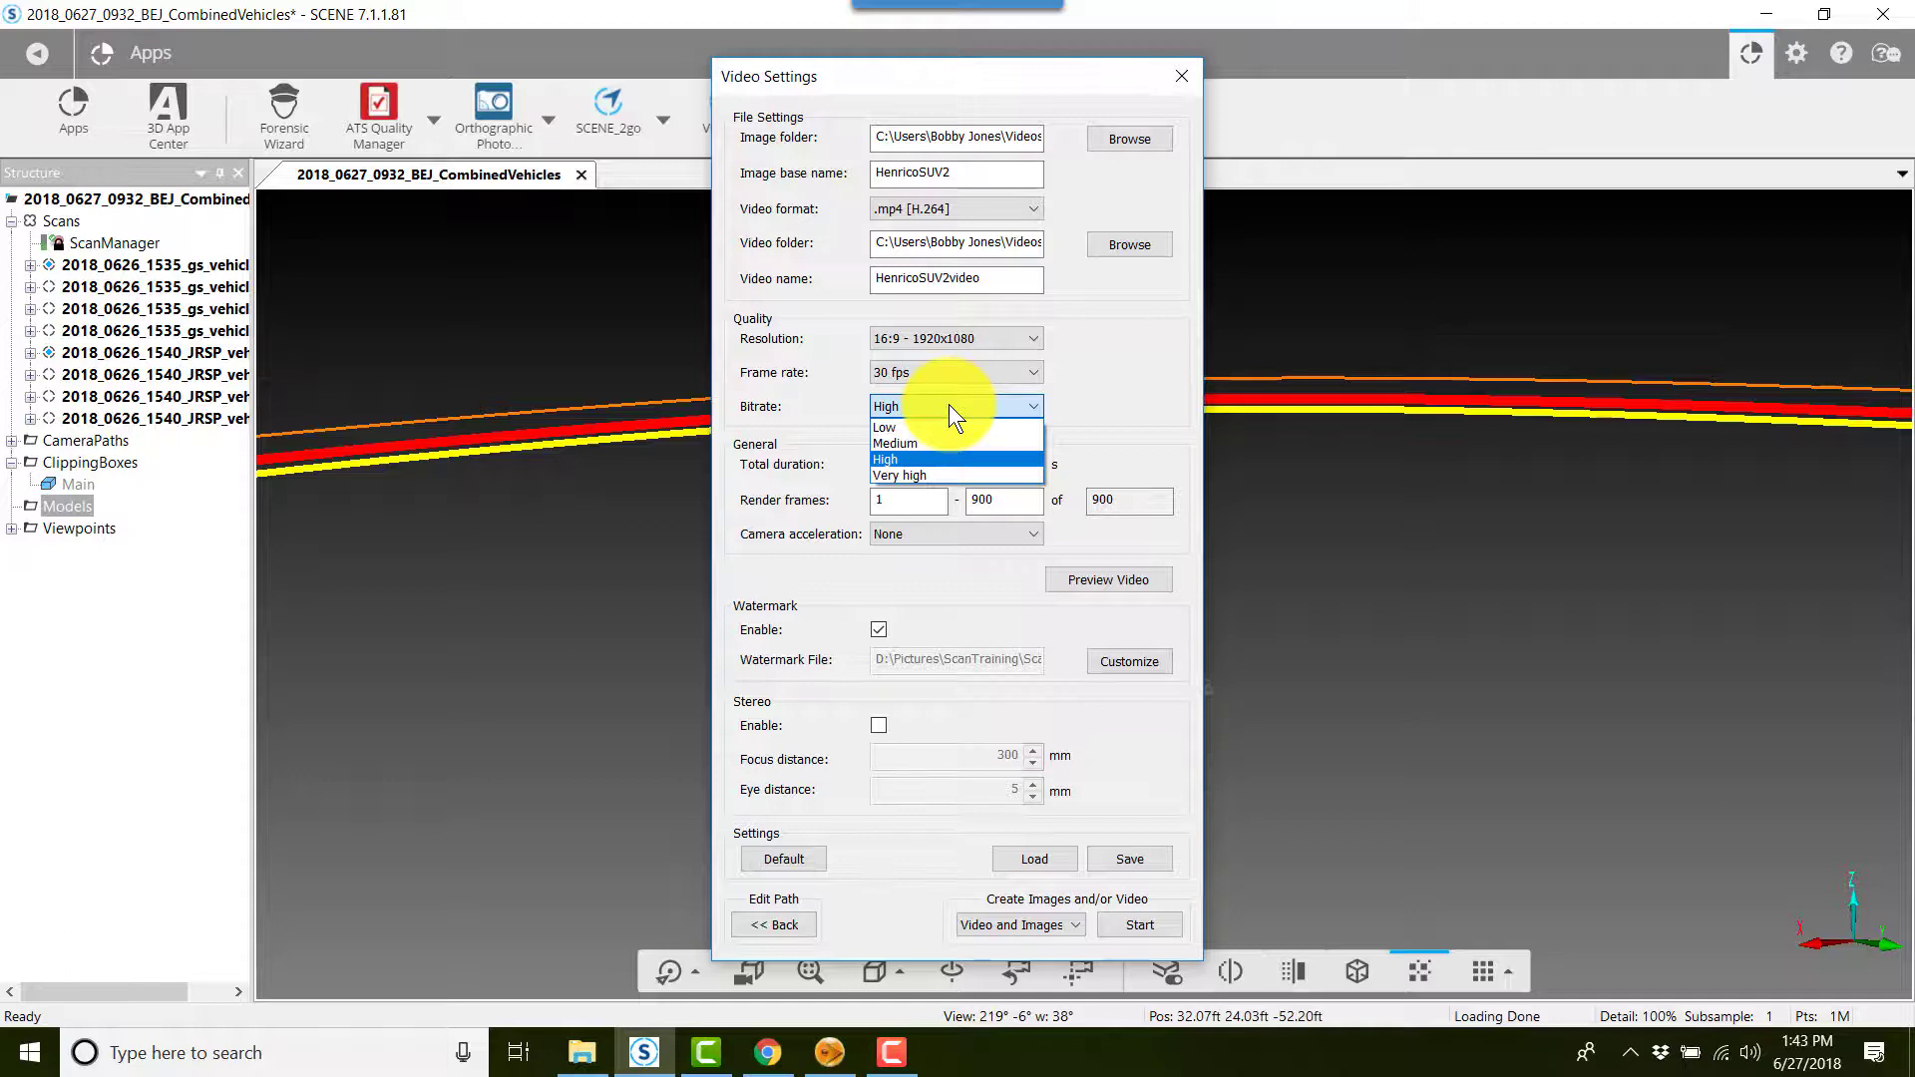
pyautogui.click(955, 473)
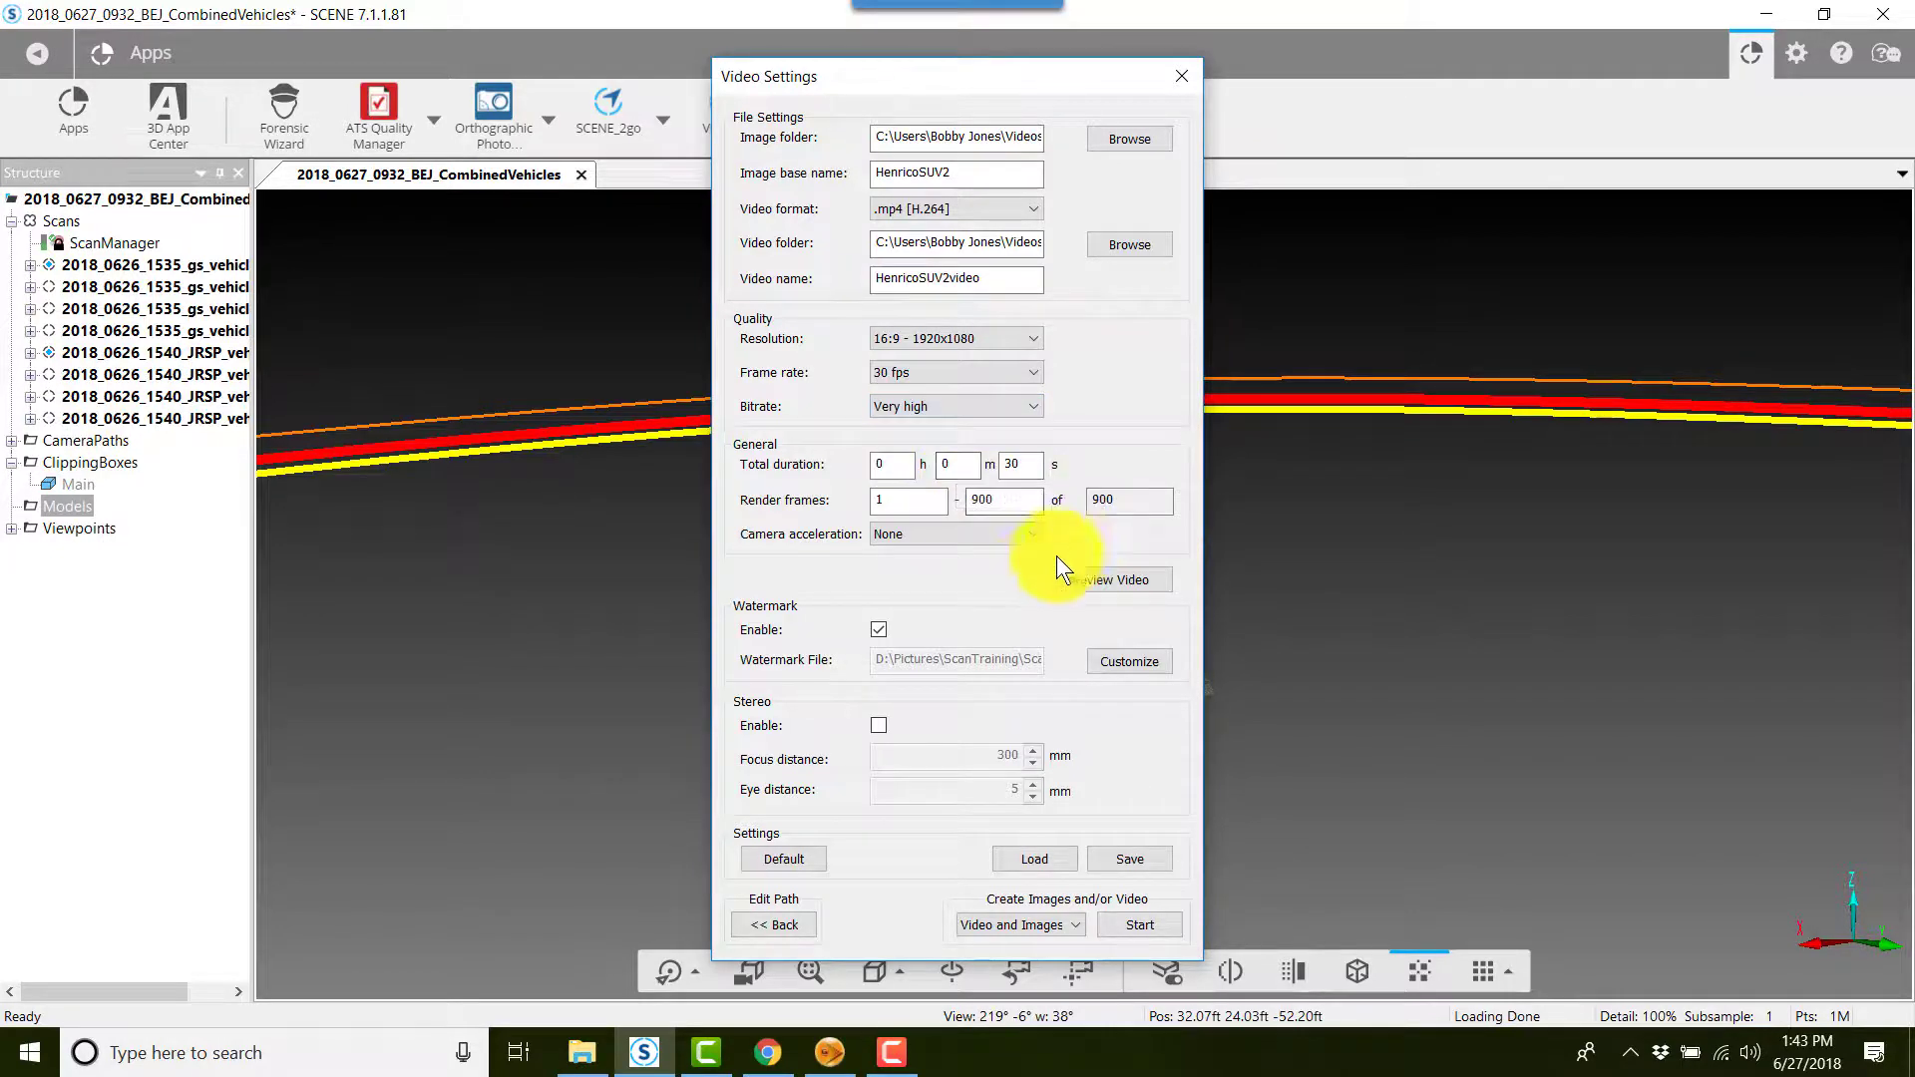
pyautogui.click(965, 535)
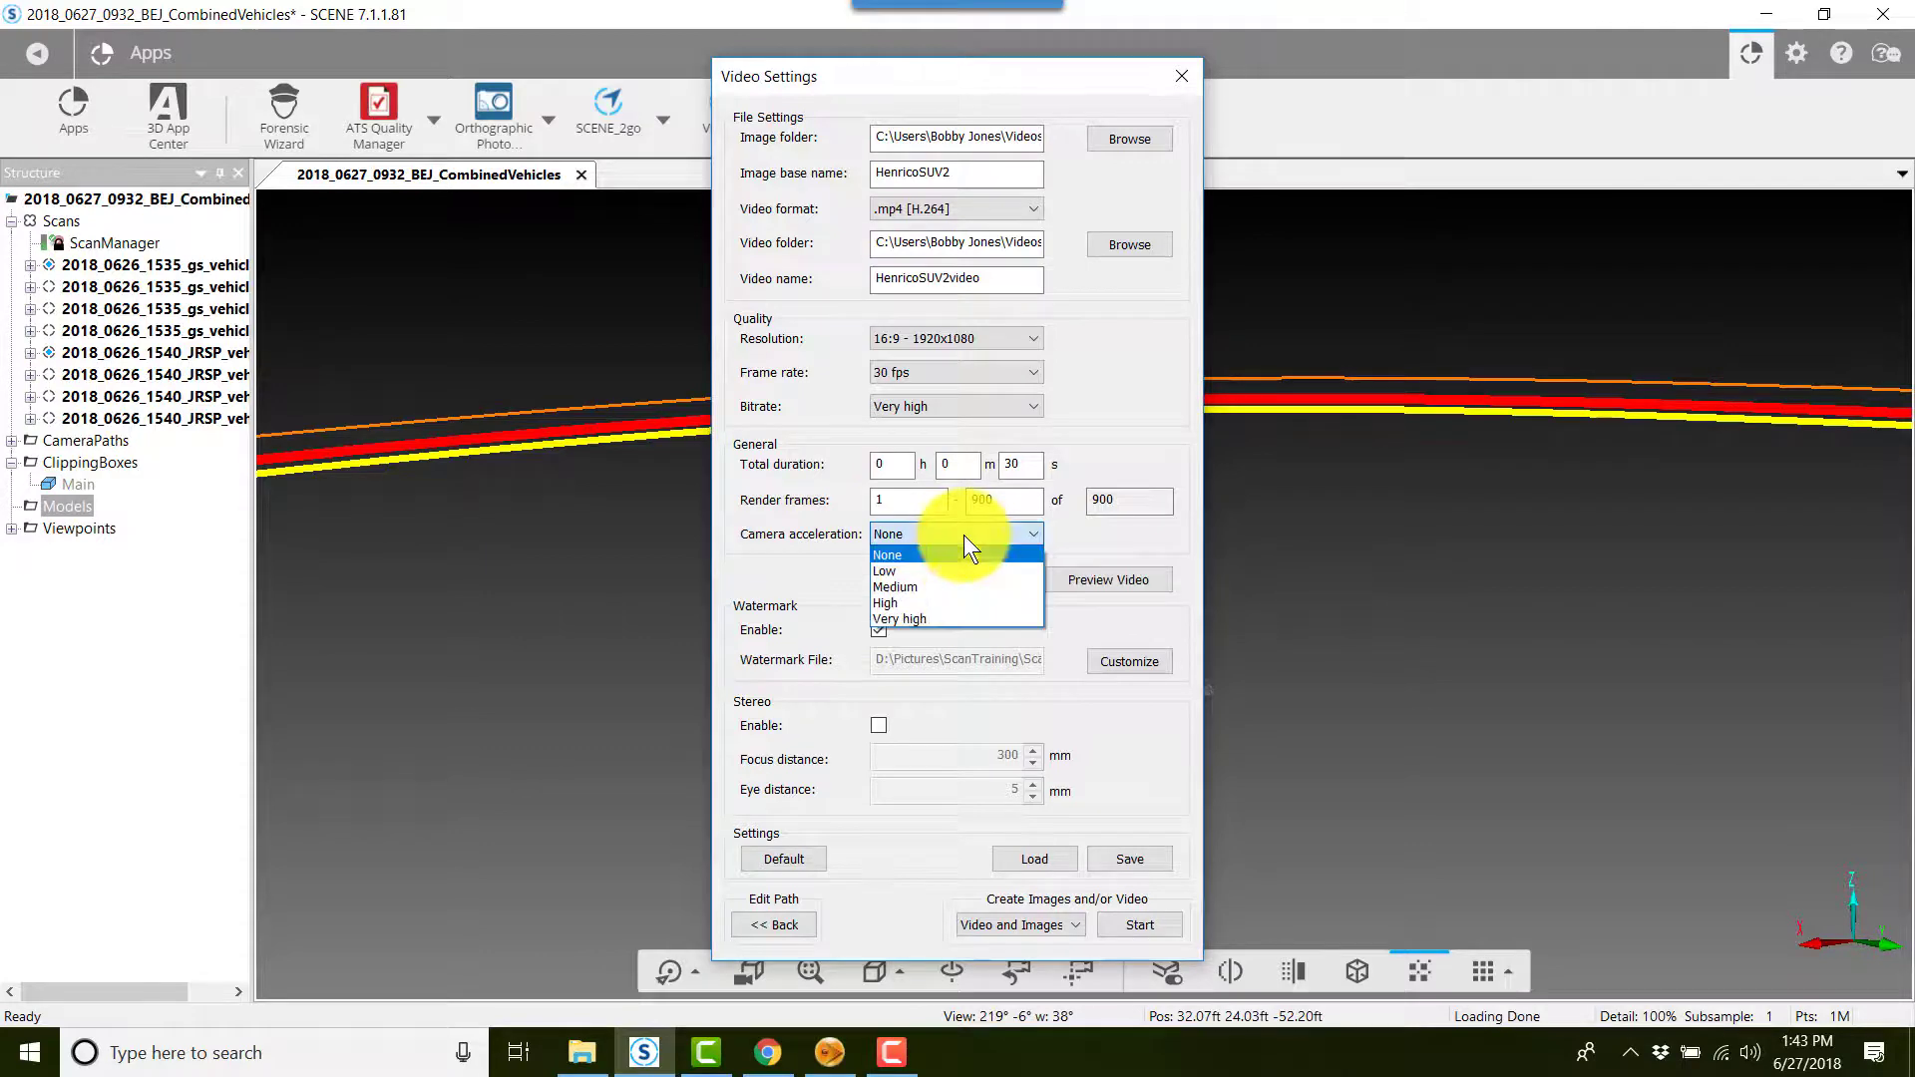
pyautogui.click(947, 618)
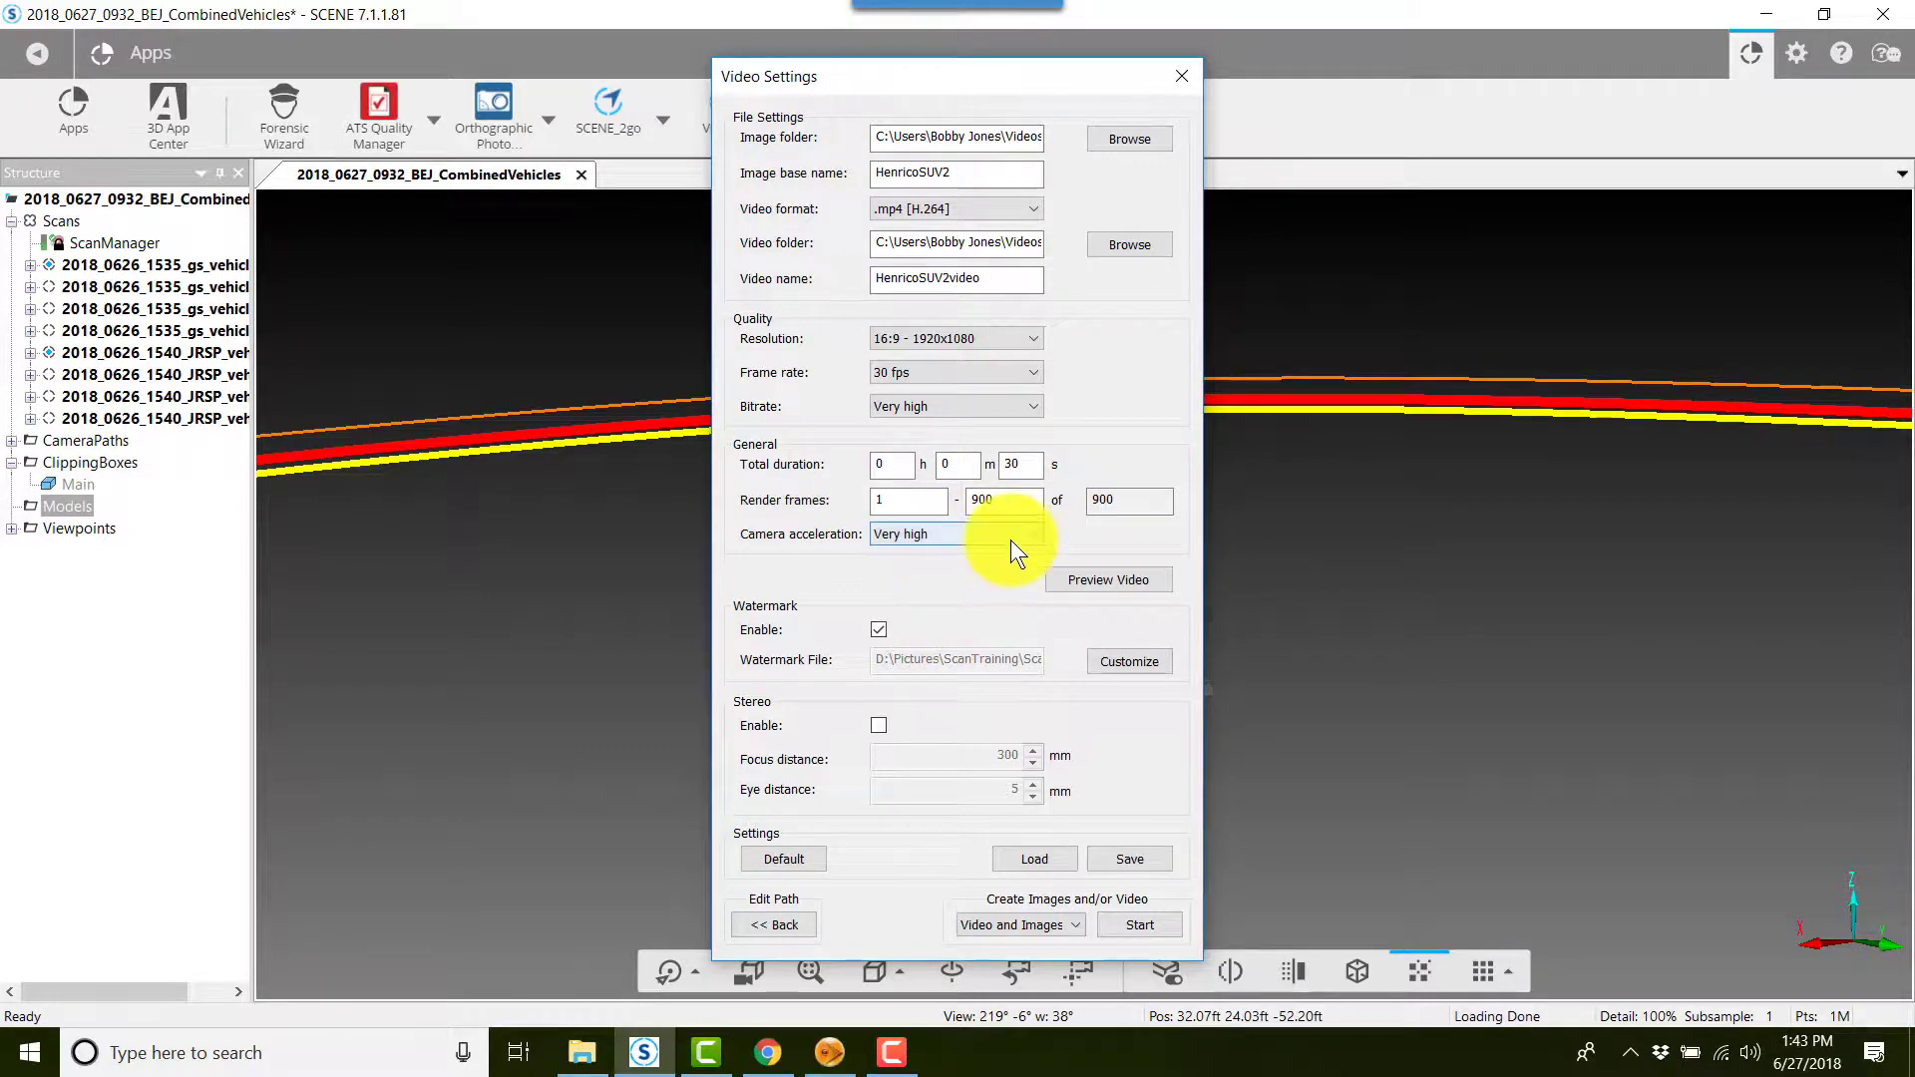
# Play and stop the 900-frame preview of the camera path, then close the preview.
pyautogui.click(1099, 582)
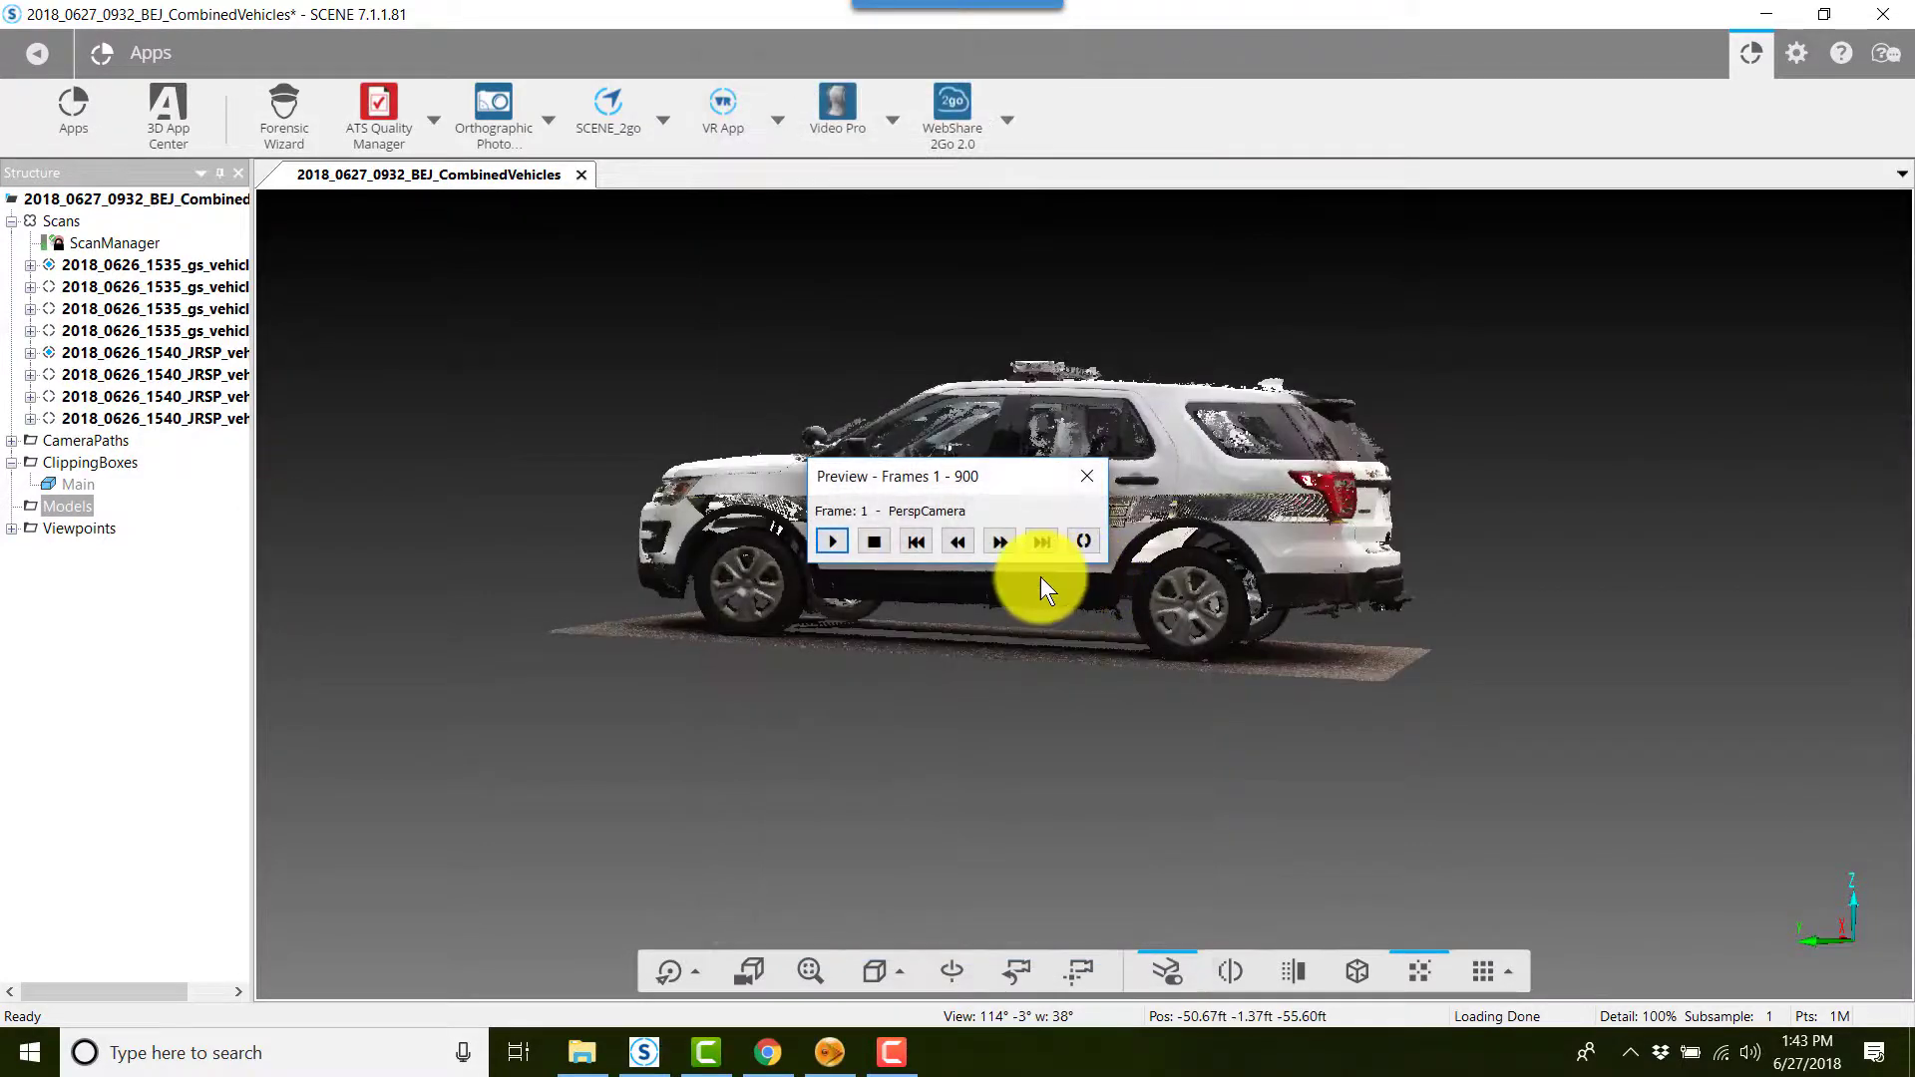
pyautogui.click(833, 541)
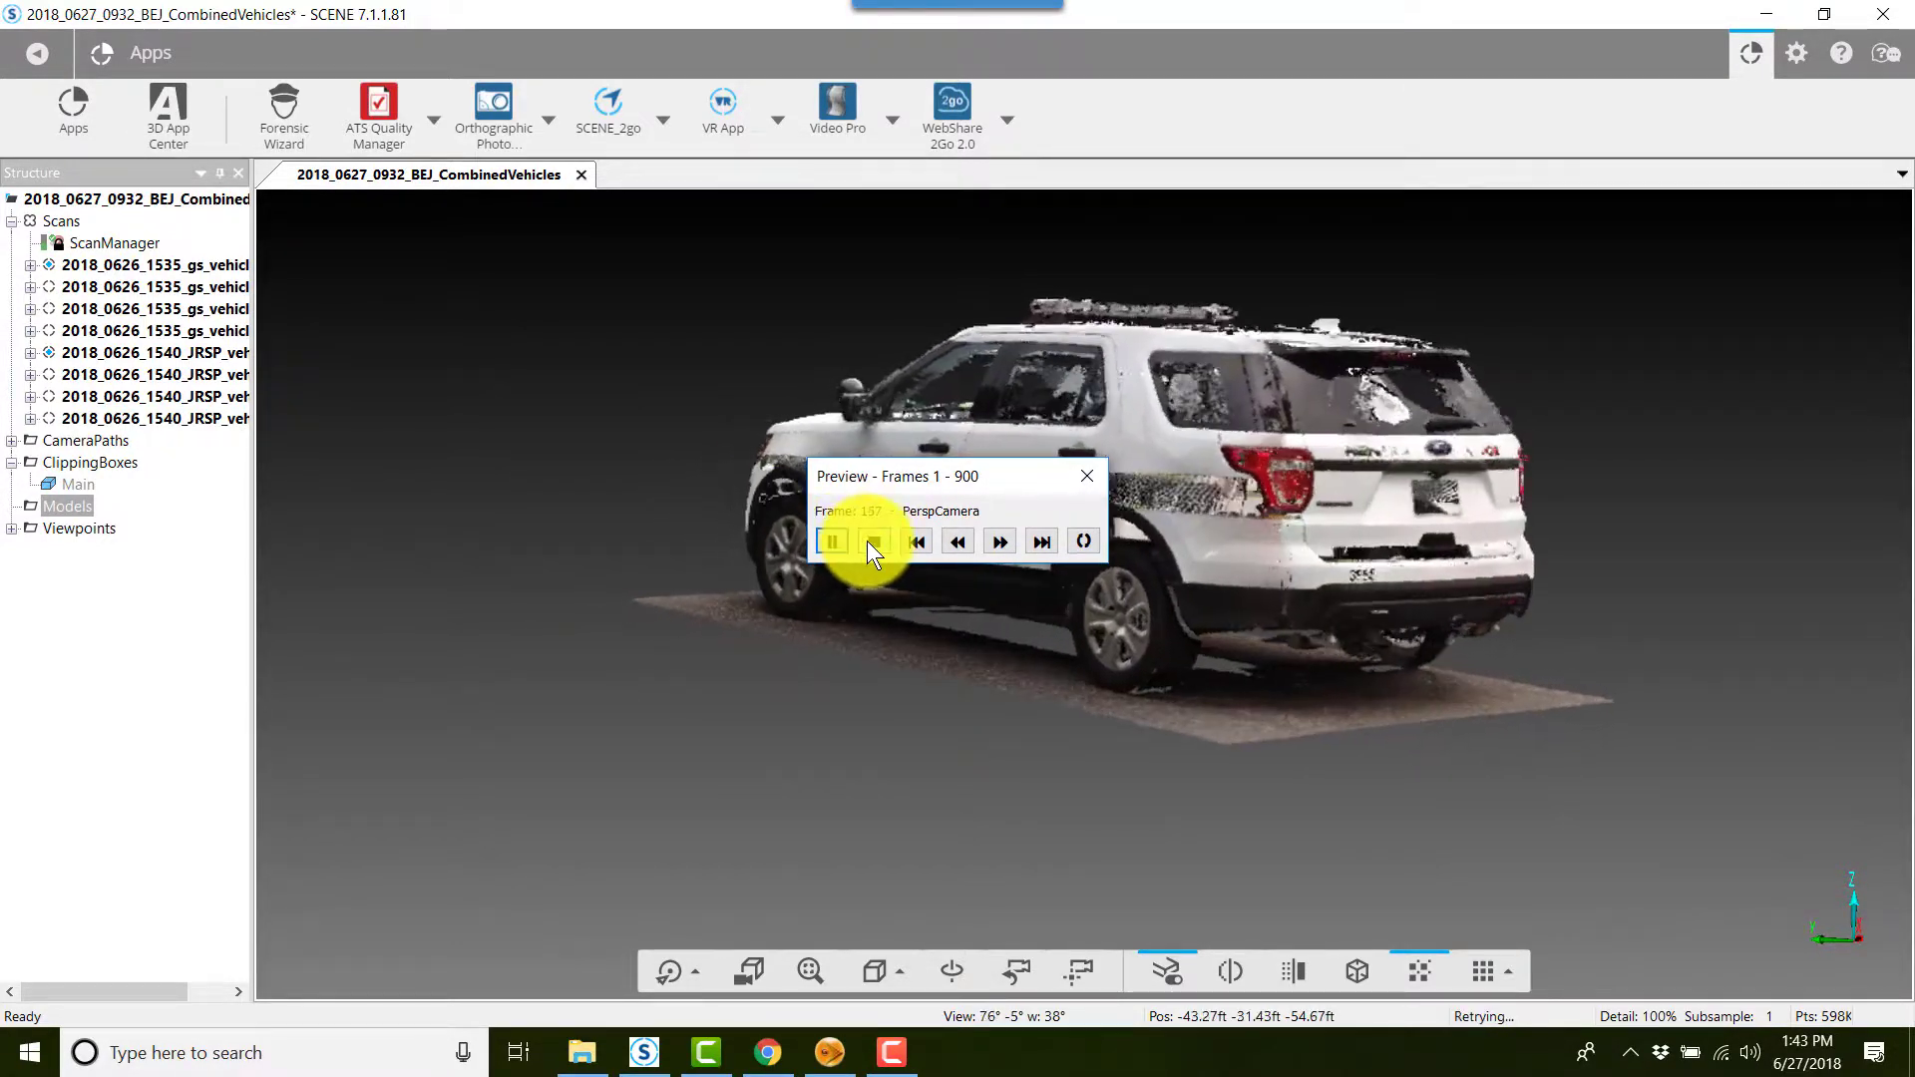
pyautogui.click(868, 544)
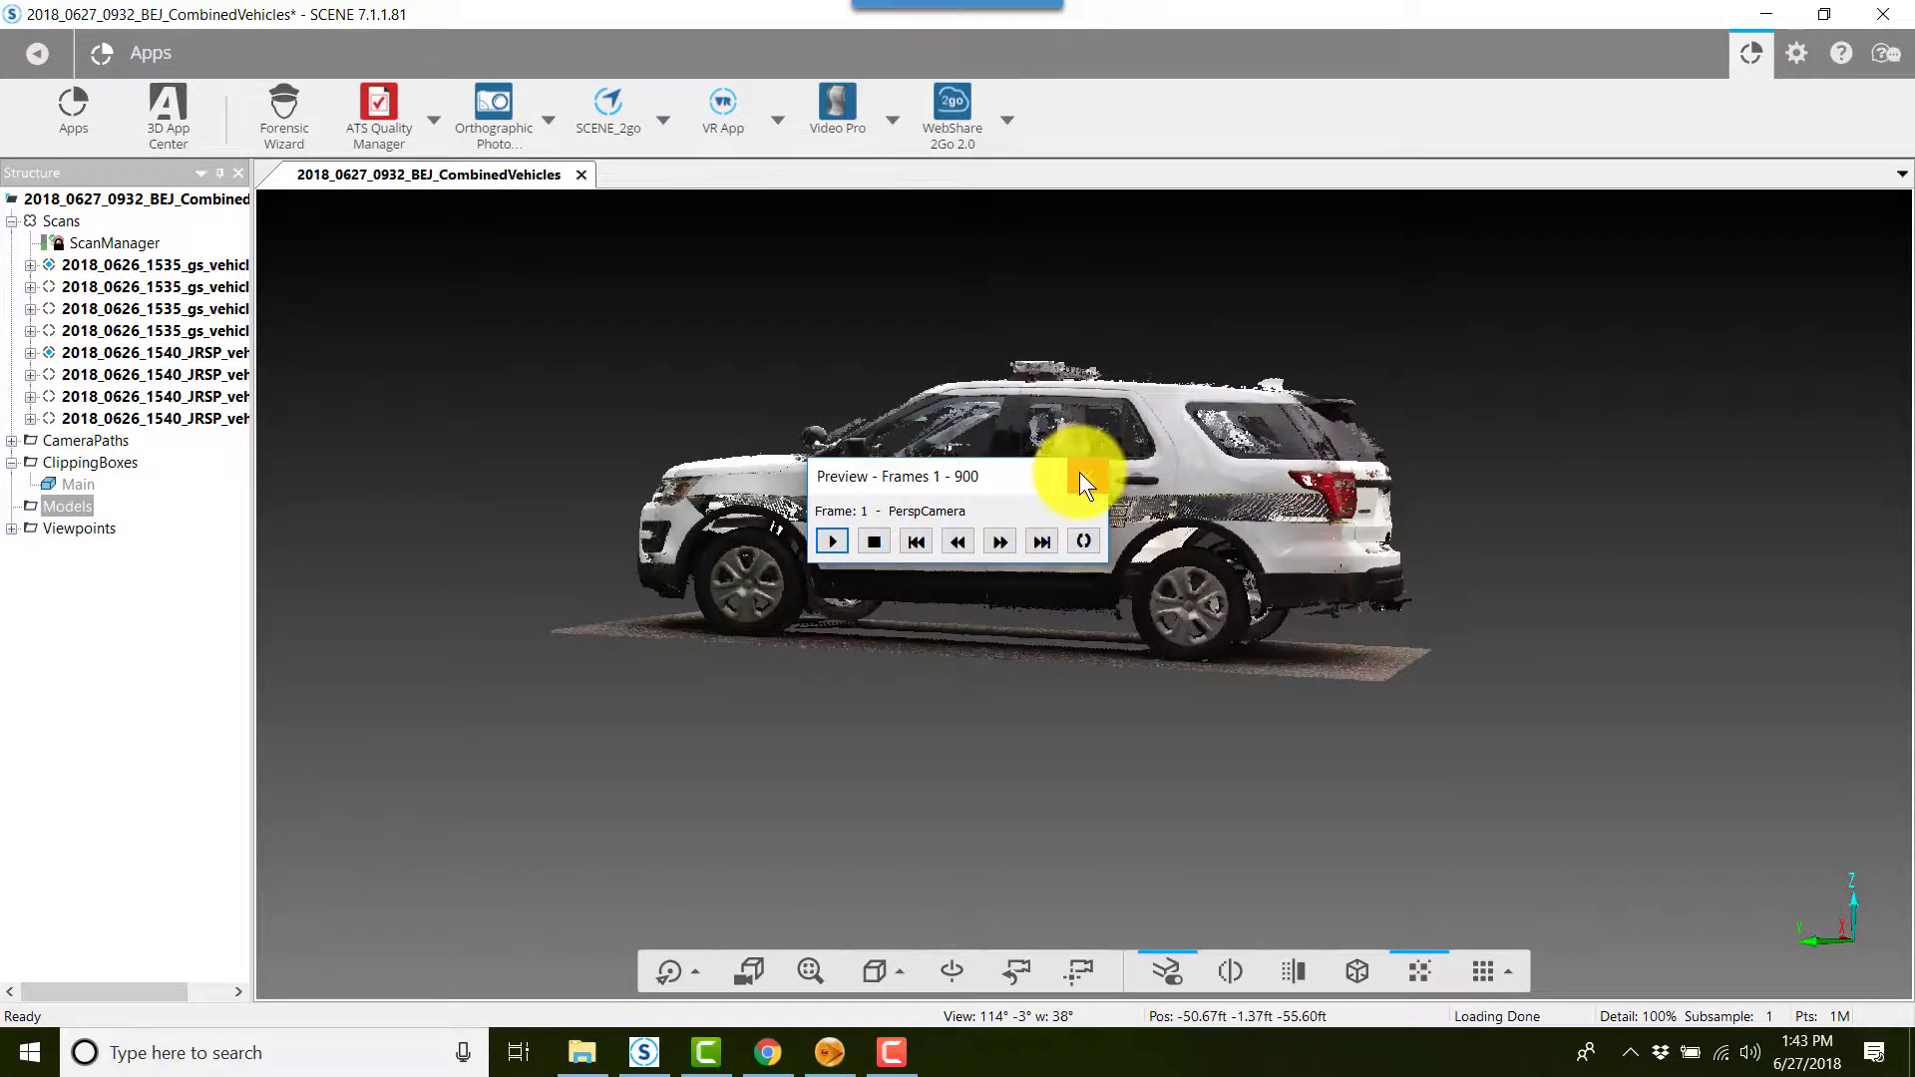
pyautogui.click(1084, 480)
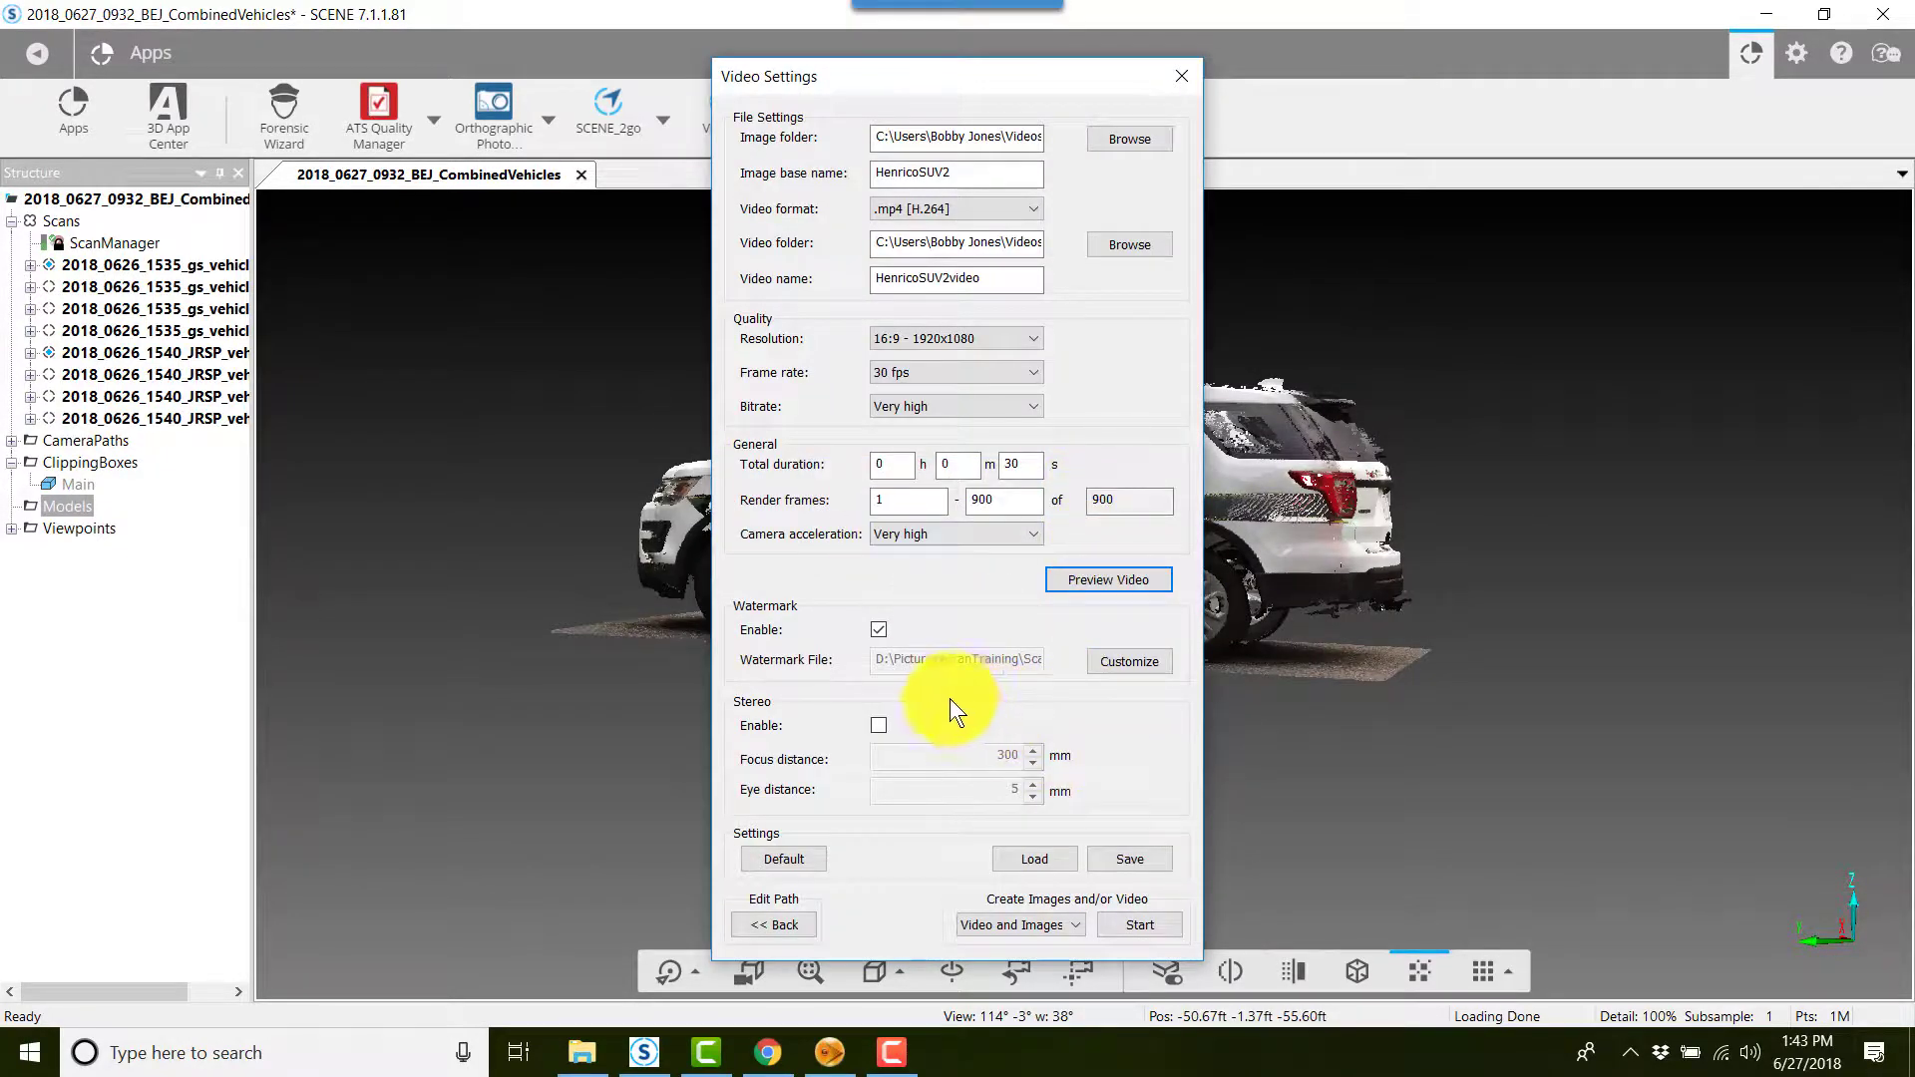
# Keep the default watermark and save the video settings as HenricoSUV2.vapp.
pyautogui.click(1134, 658)
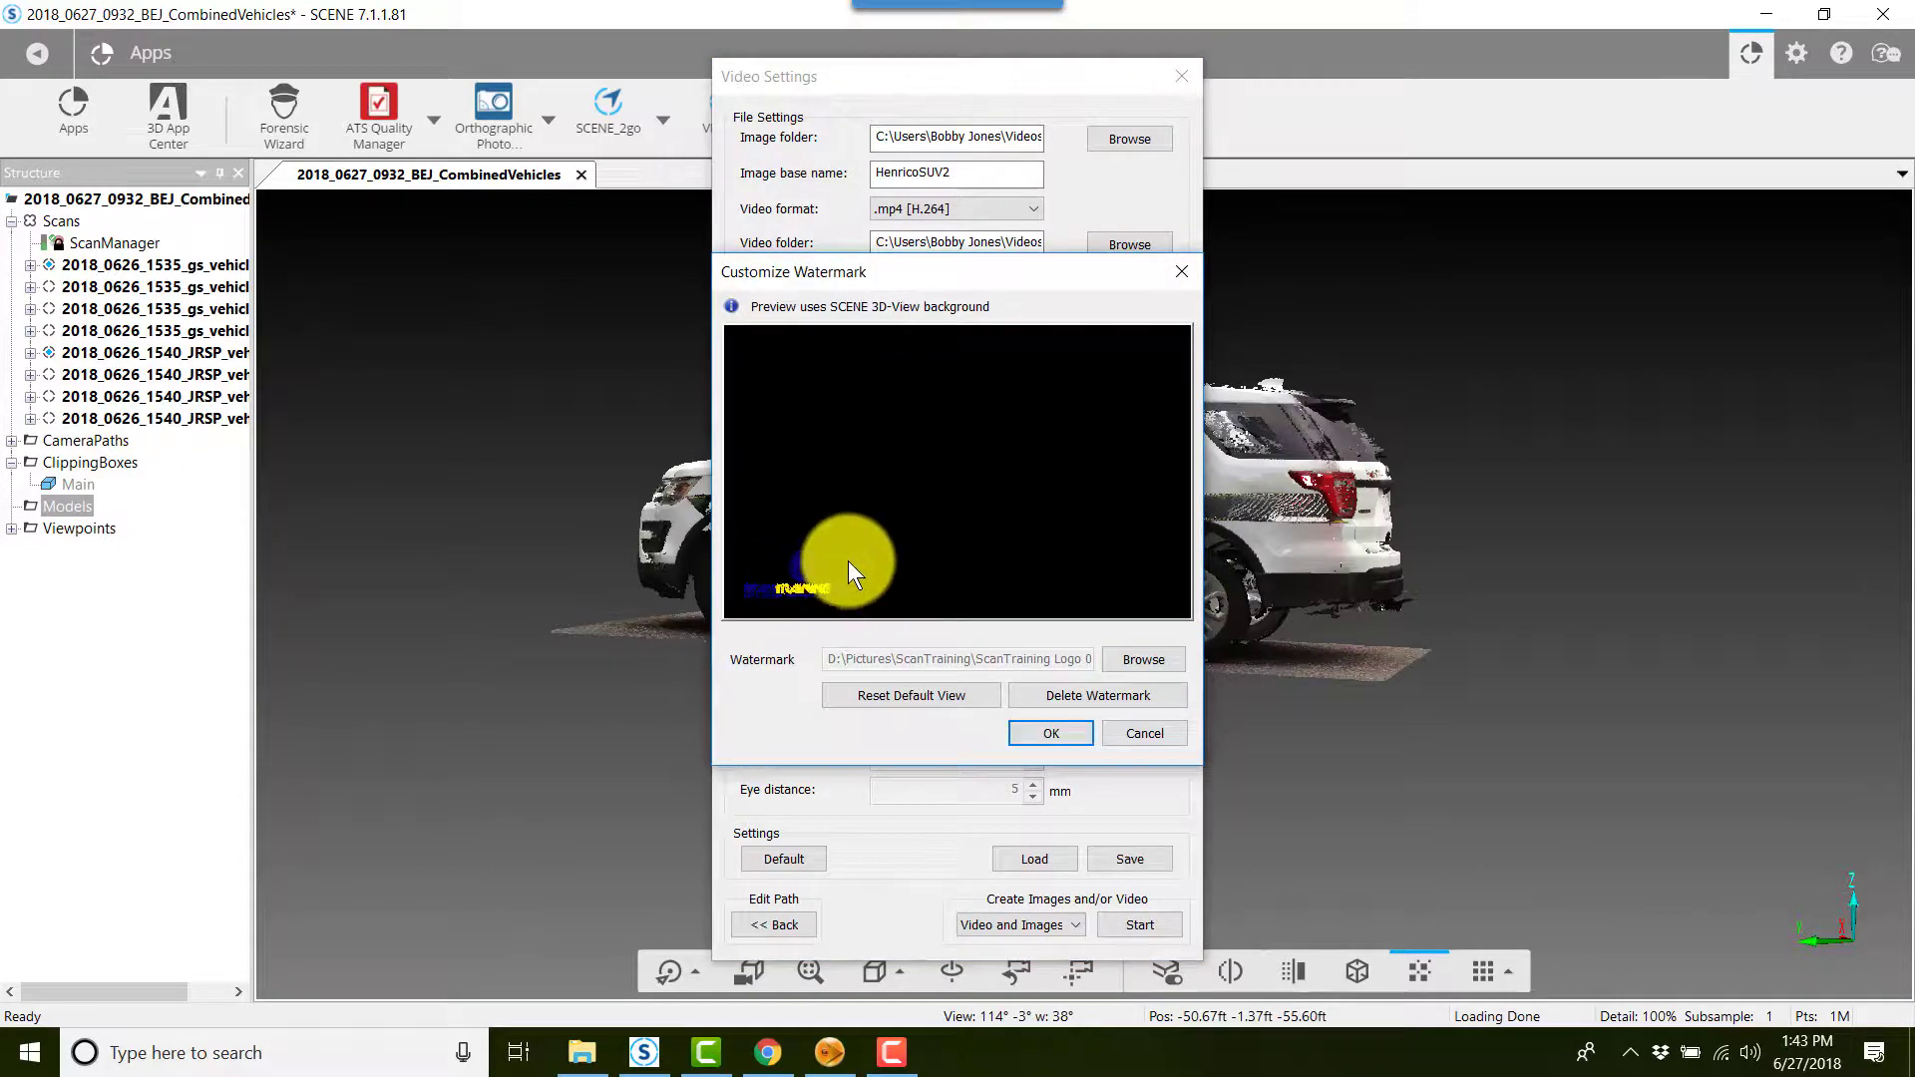
pyautogui.click(1039, 734)
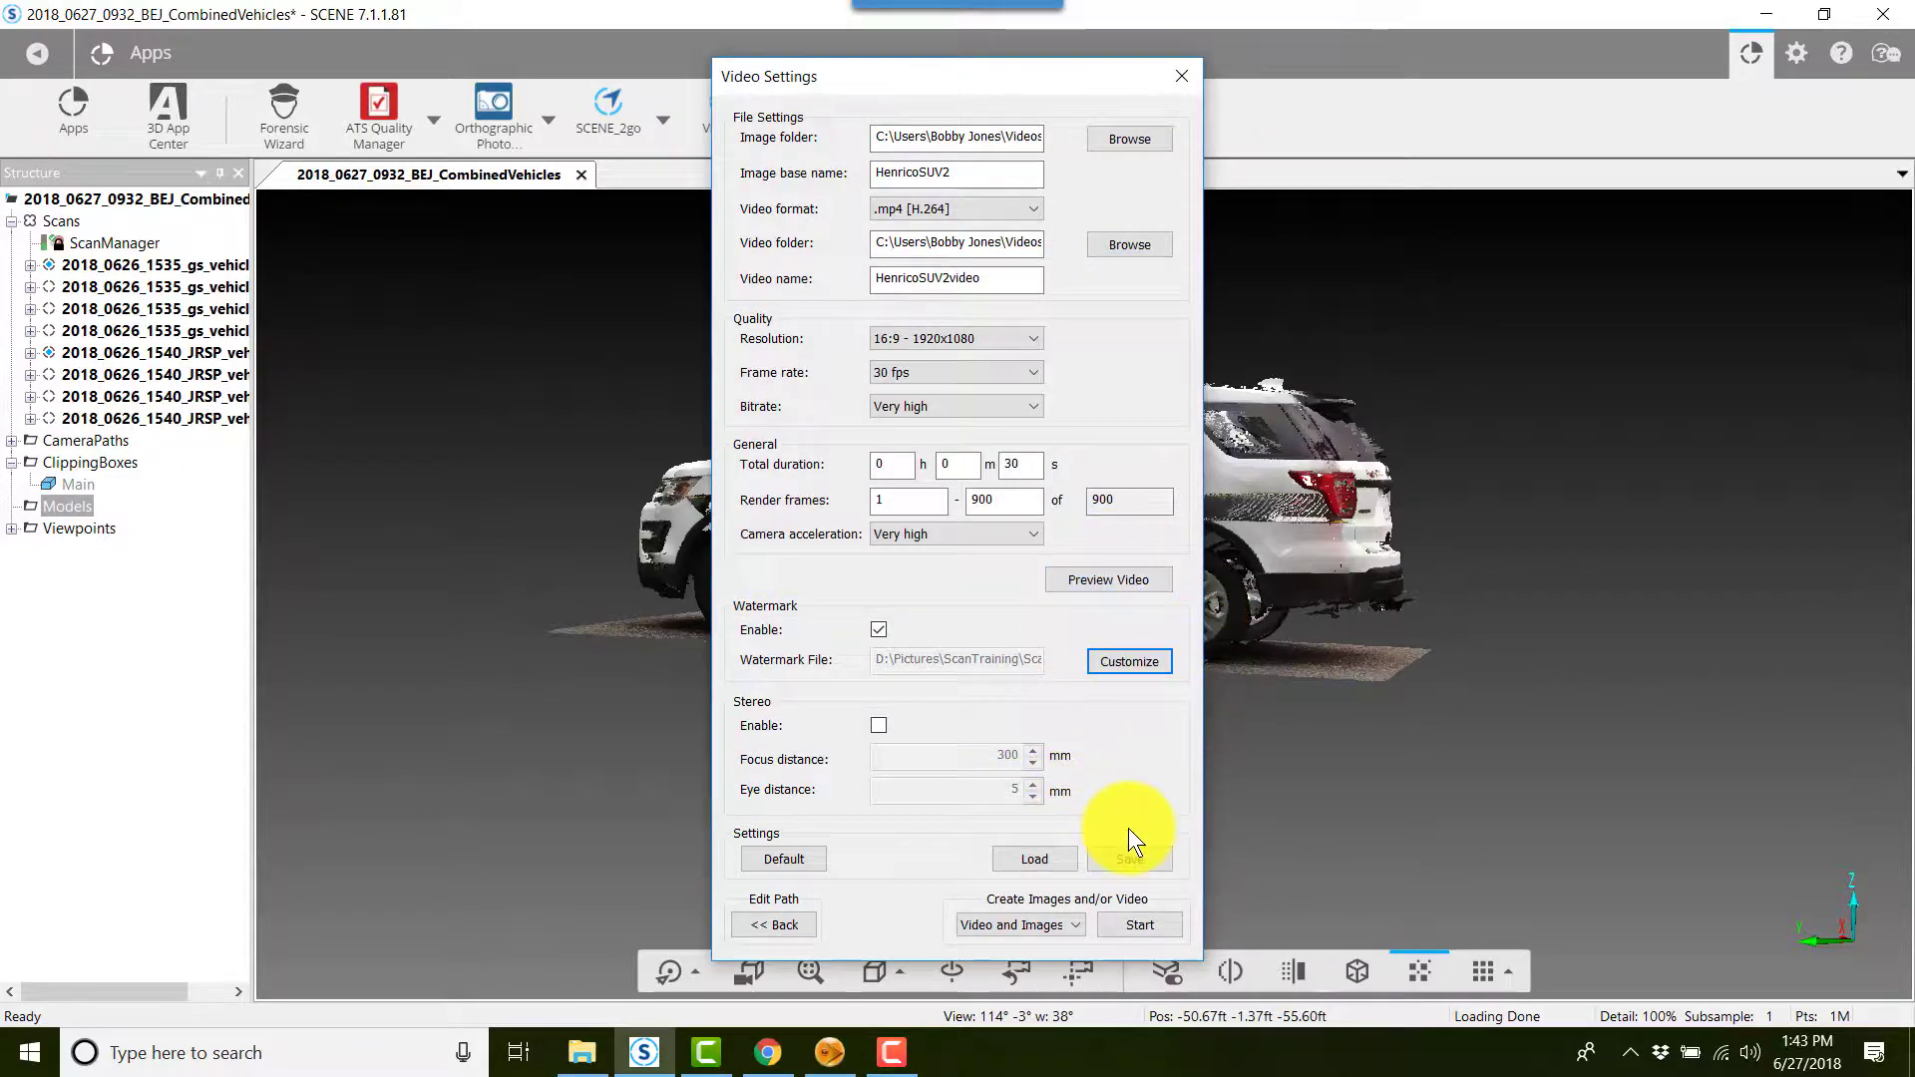
pyautogui.click(1128, 858)
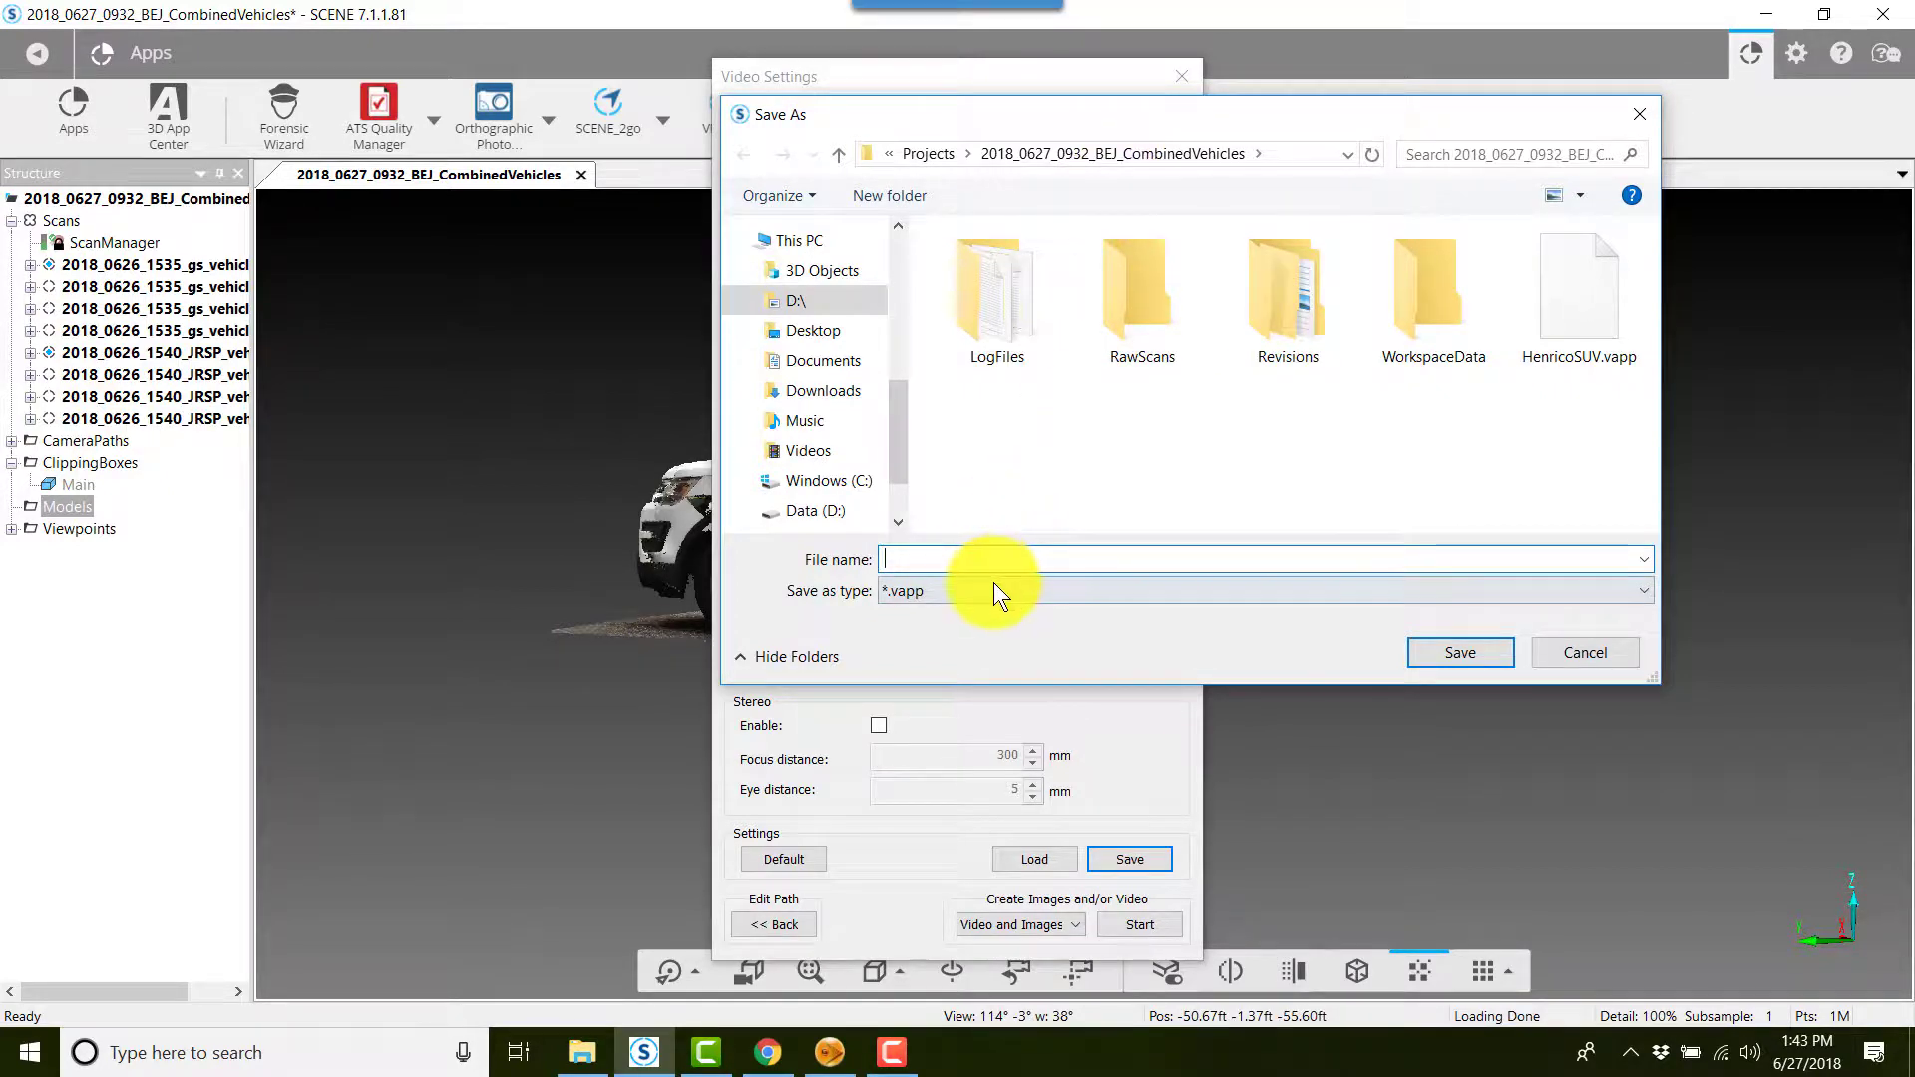
pyautogui.click(1586, 299)
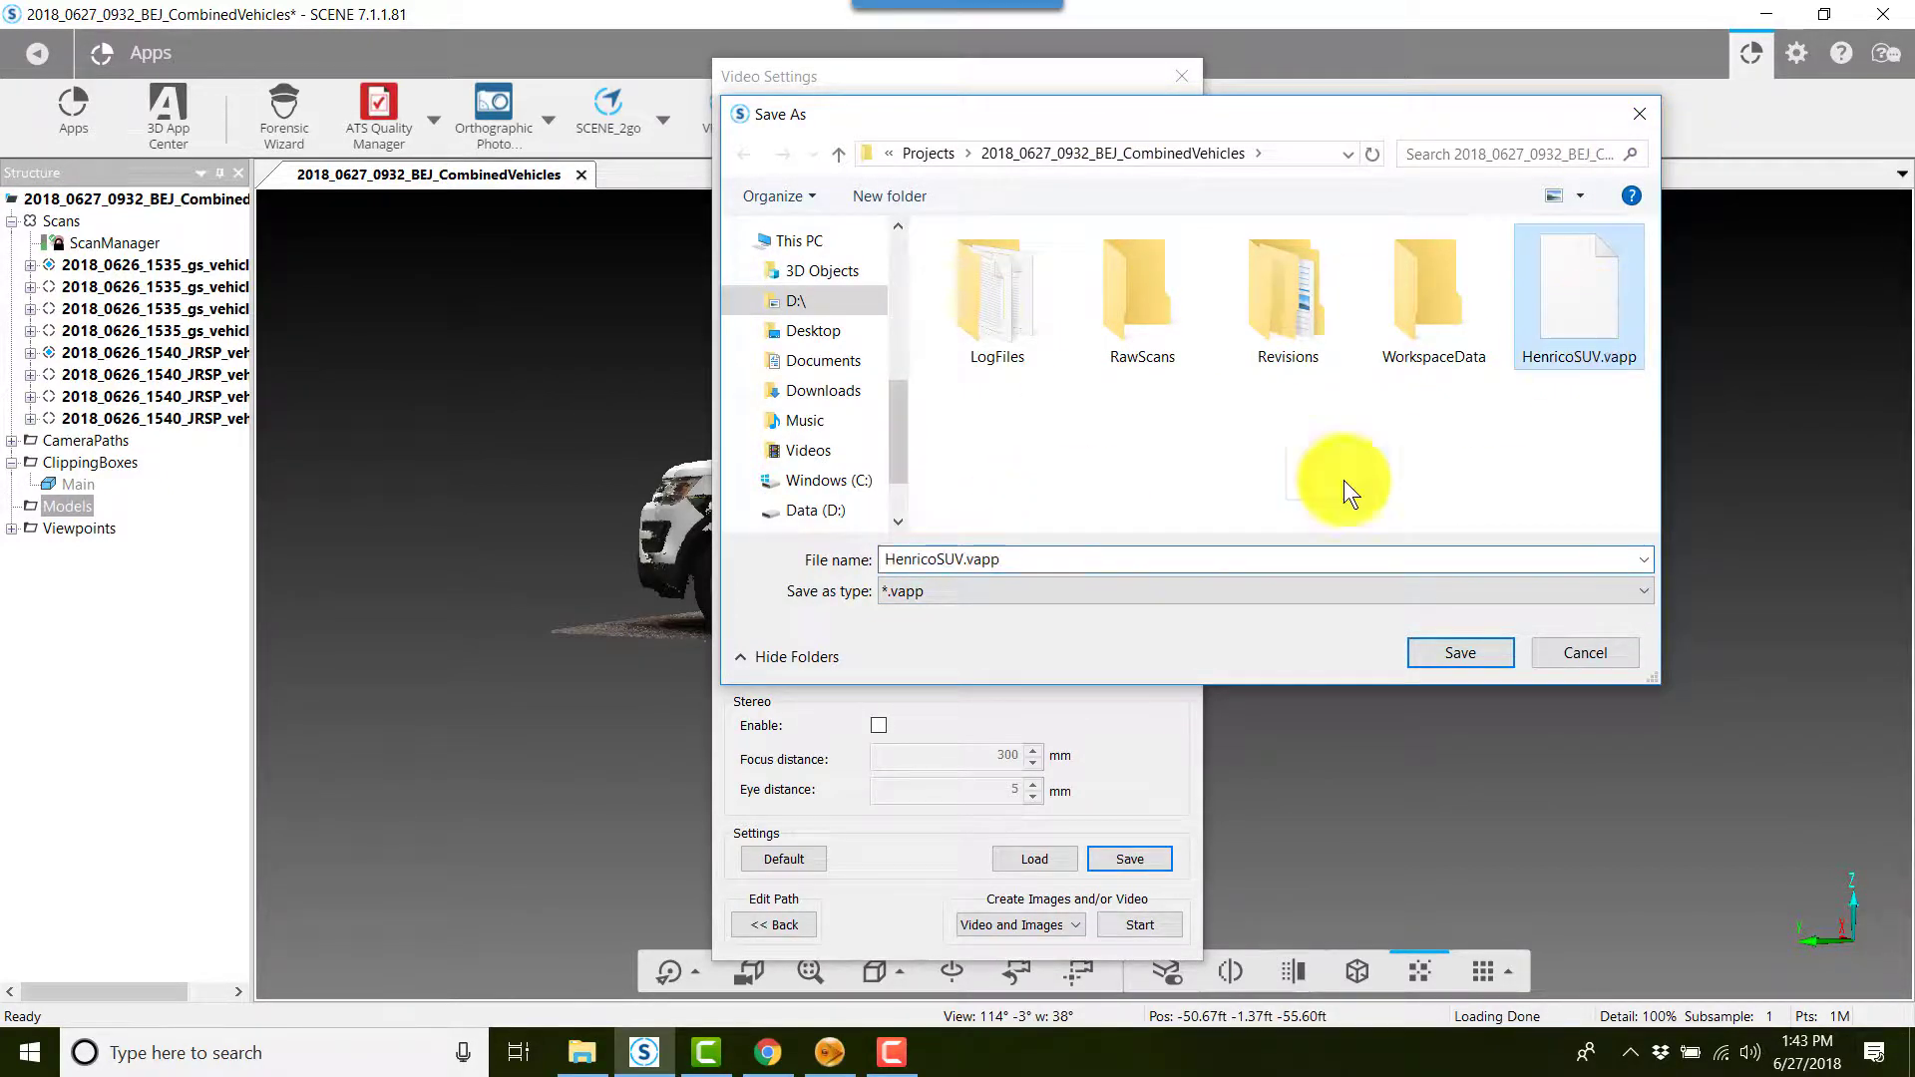
pyautogui.click(963, 557)
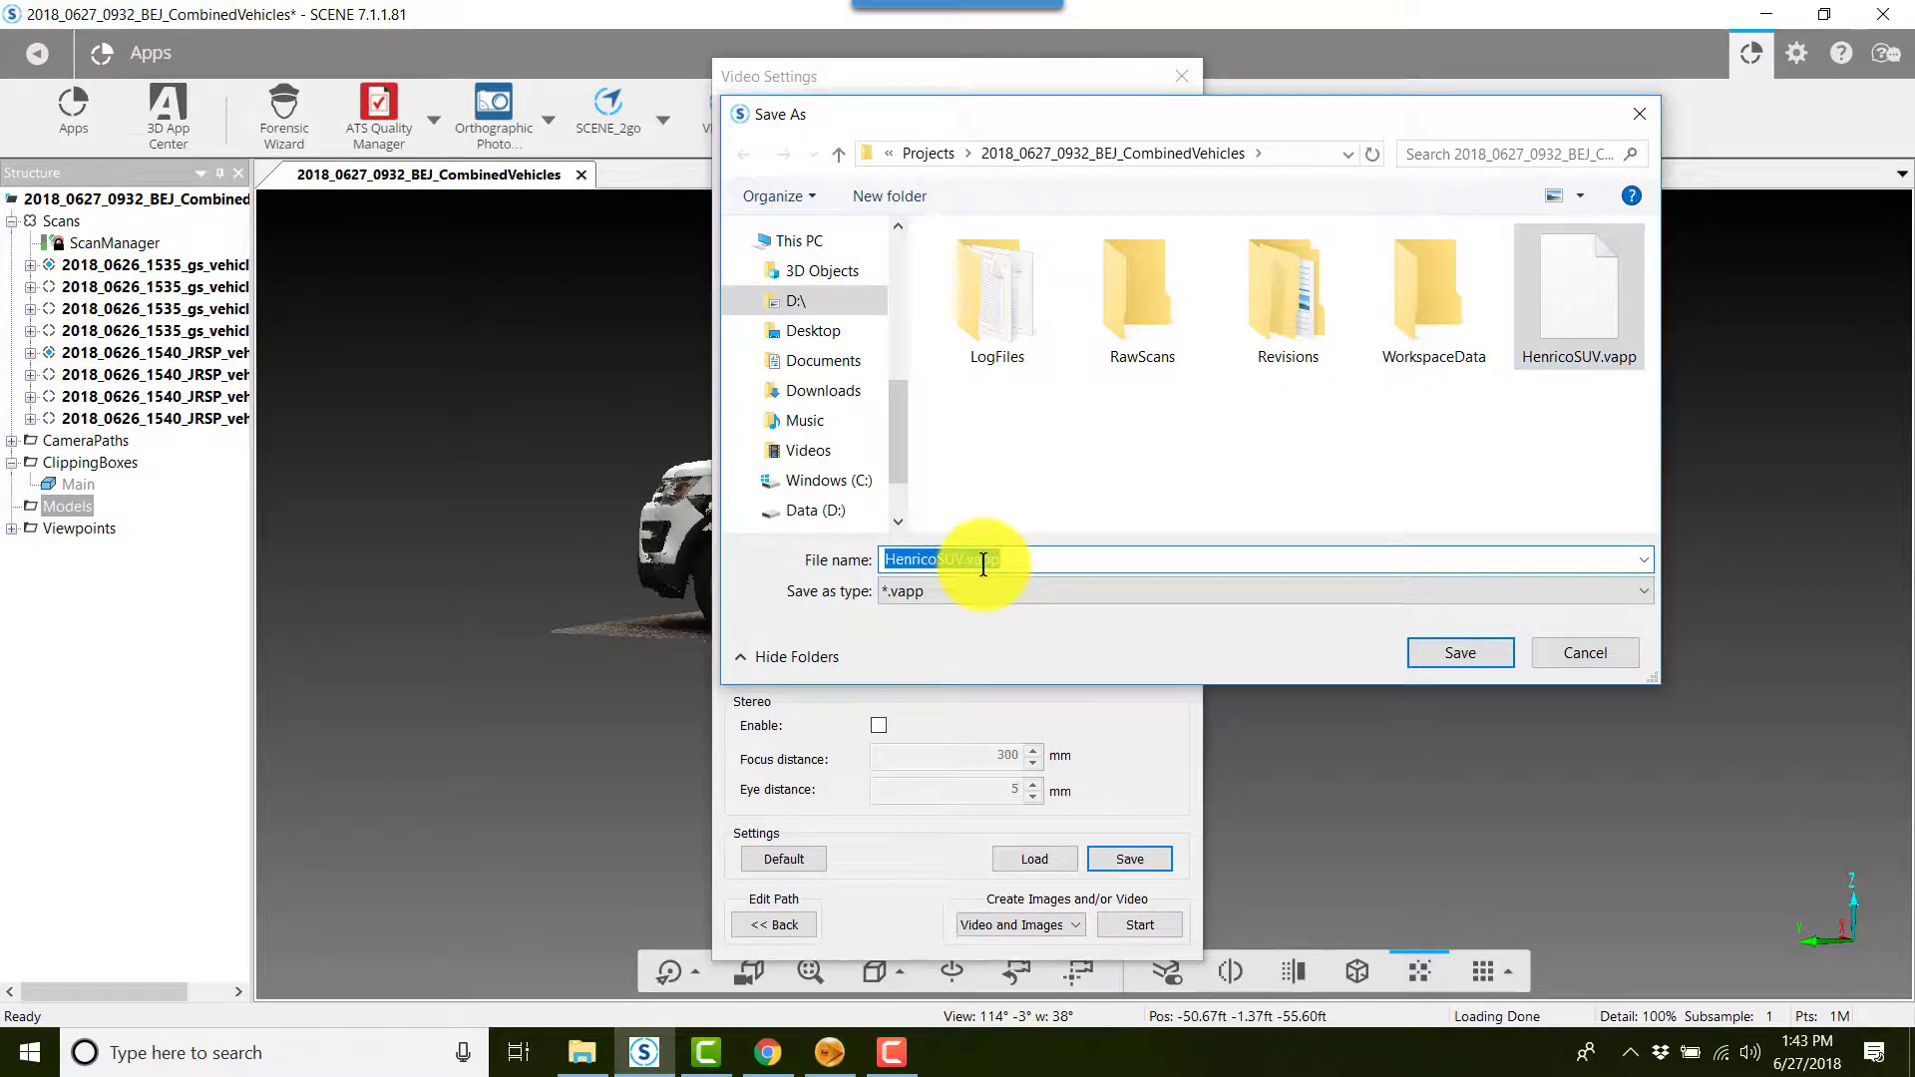
pyautogui.click(964, 558)
pyautogui.write('2')
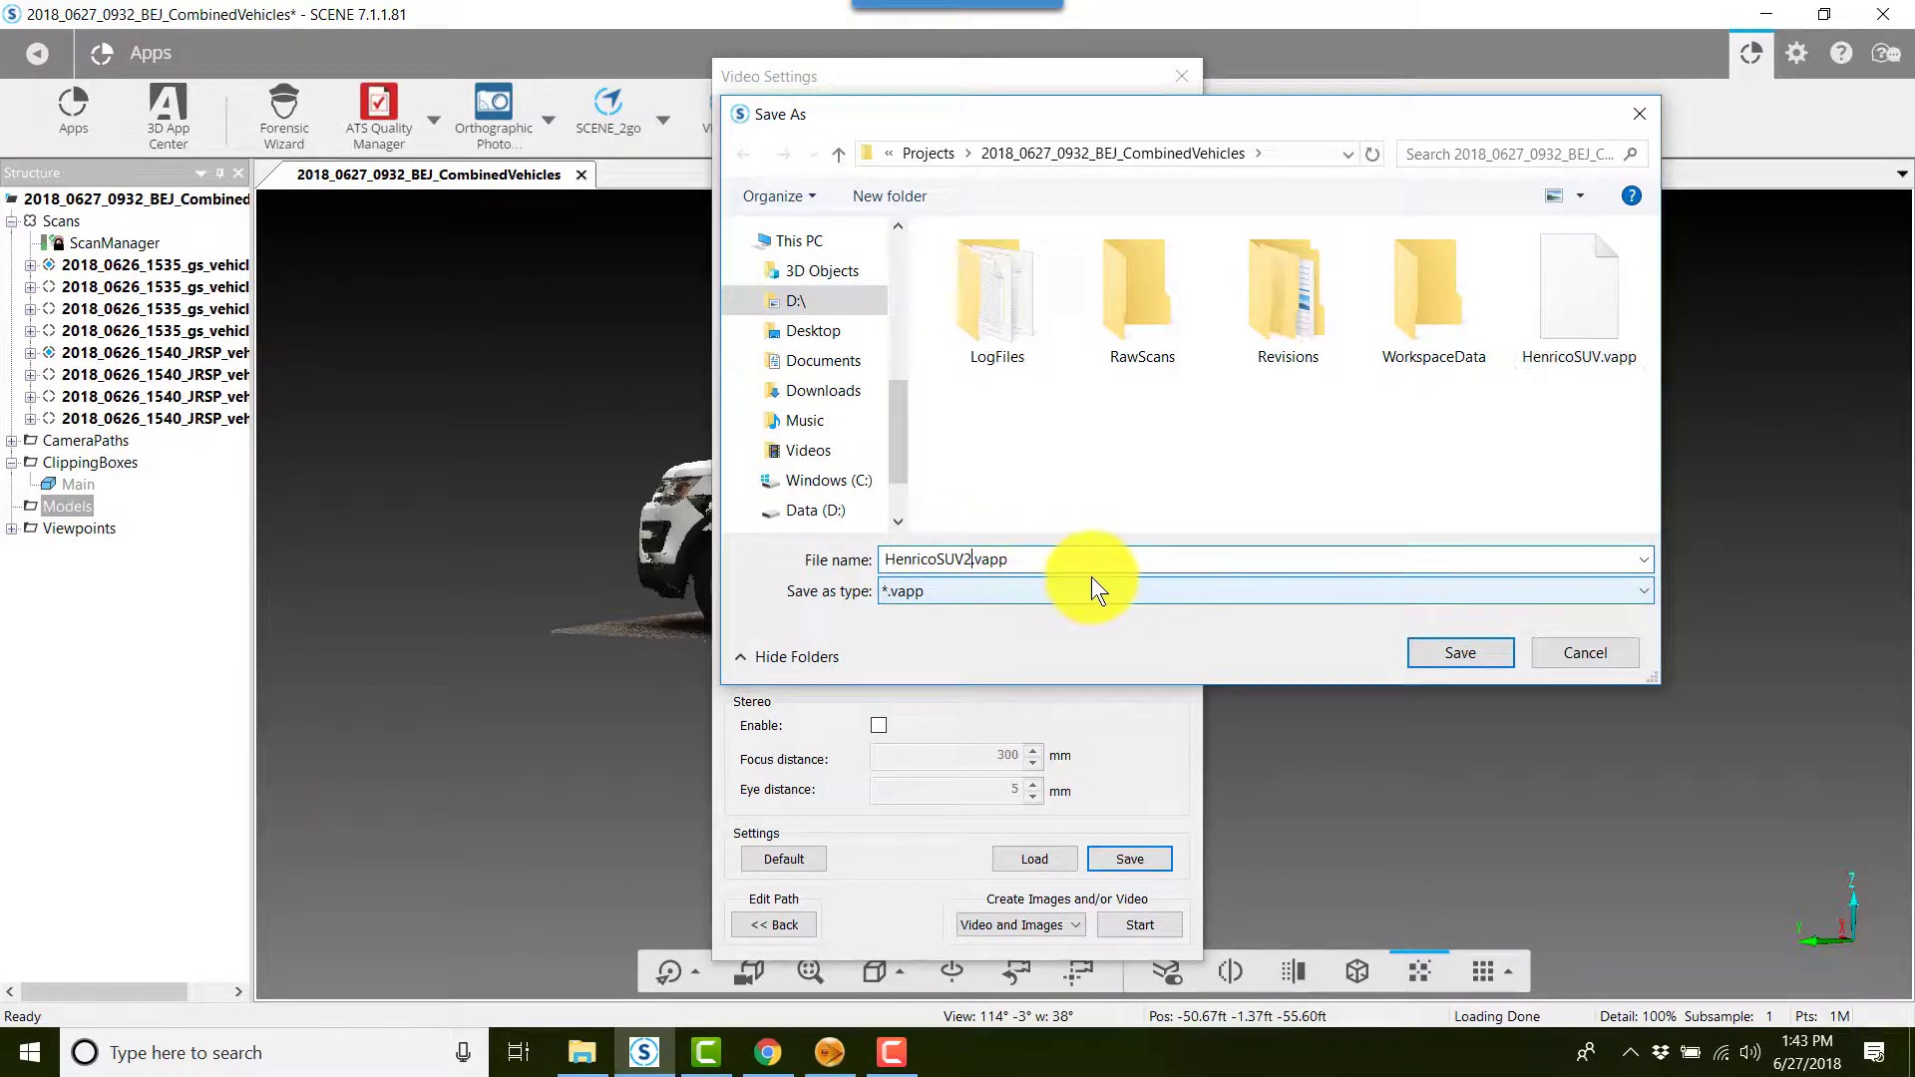
pyautogui.click(1436, 643)
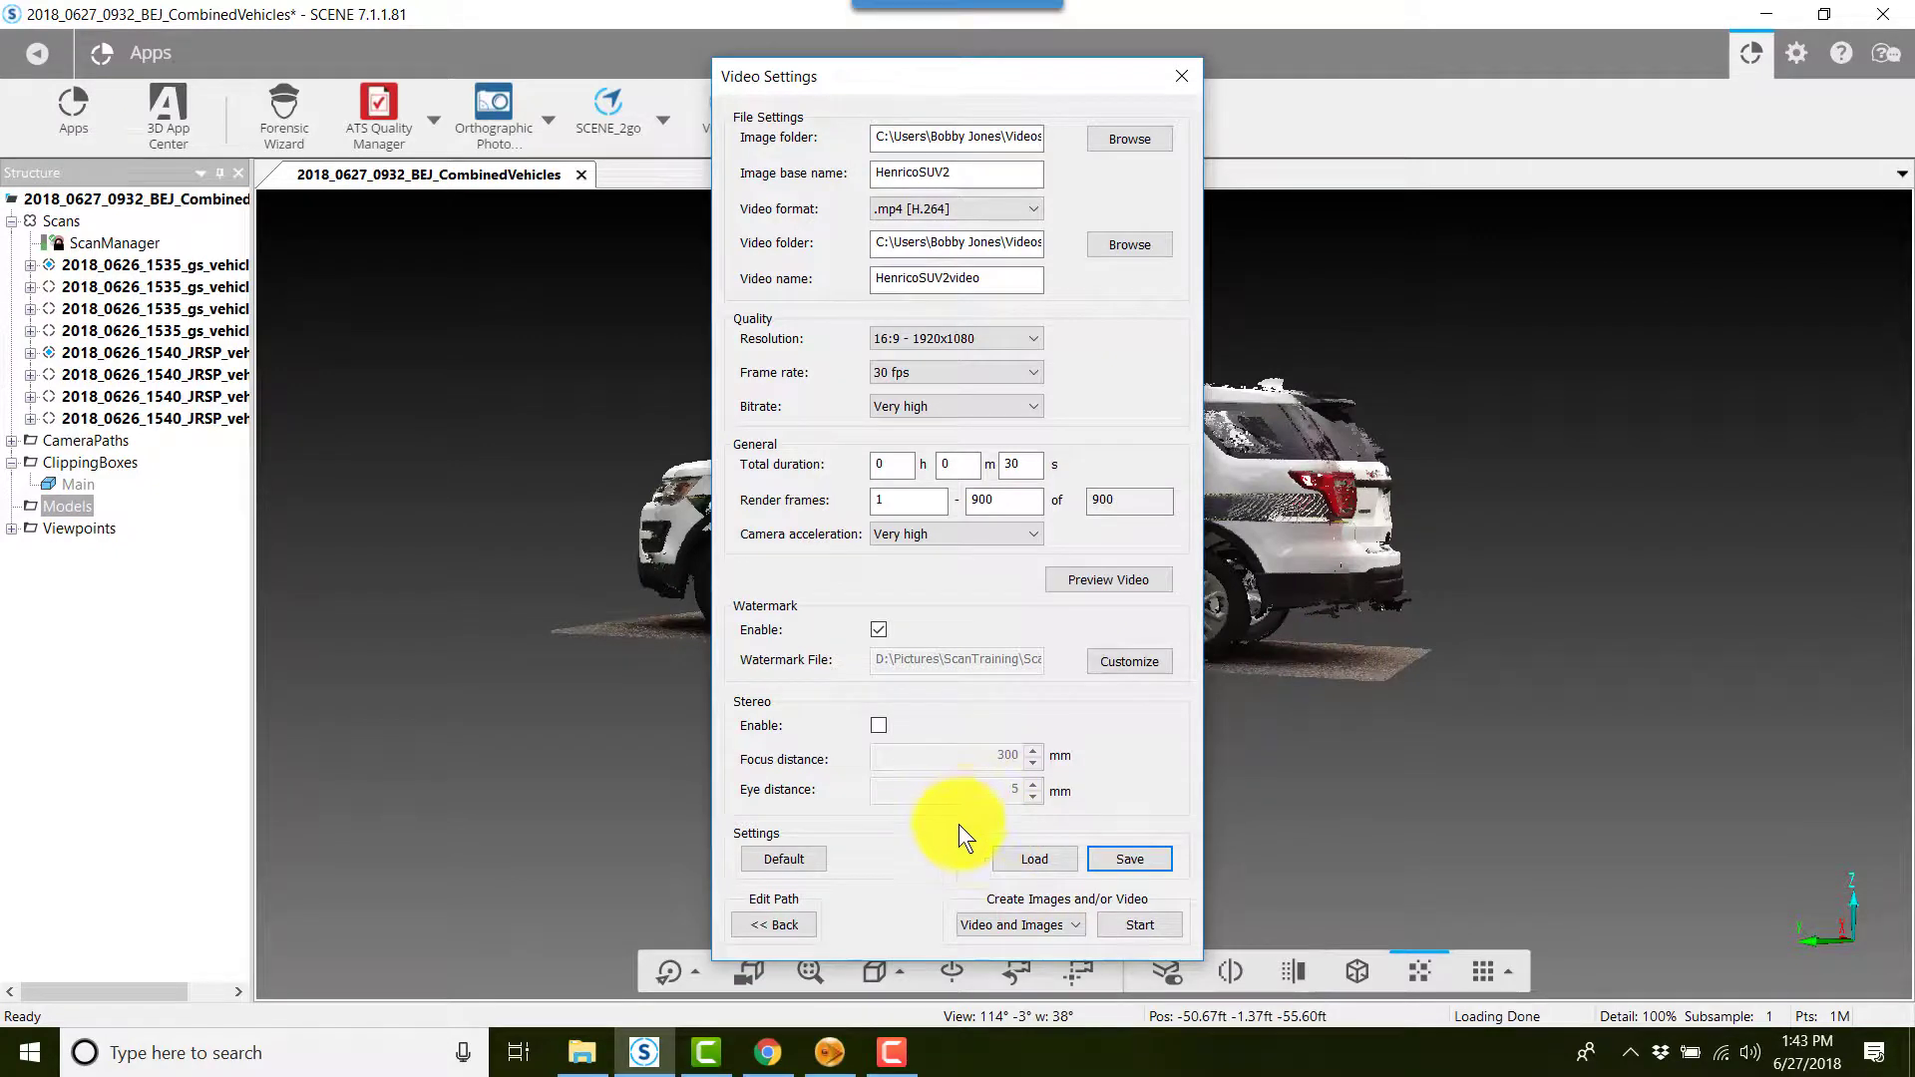
# Start rendering the fly-through video, dismissing the quality tip.
pyautogui.click(1143, 924)
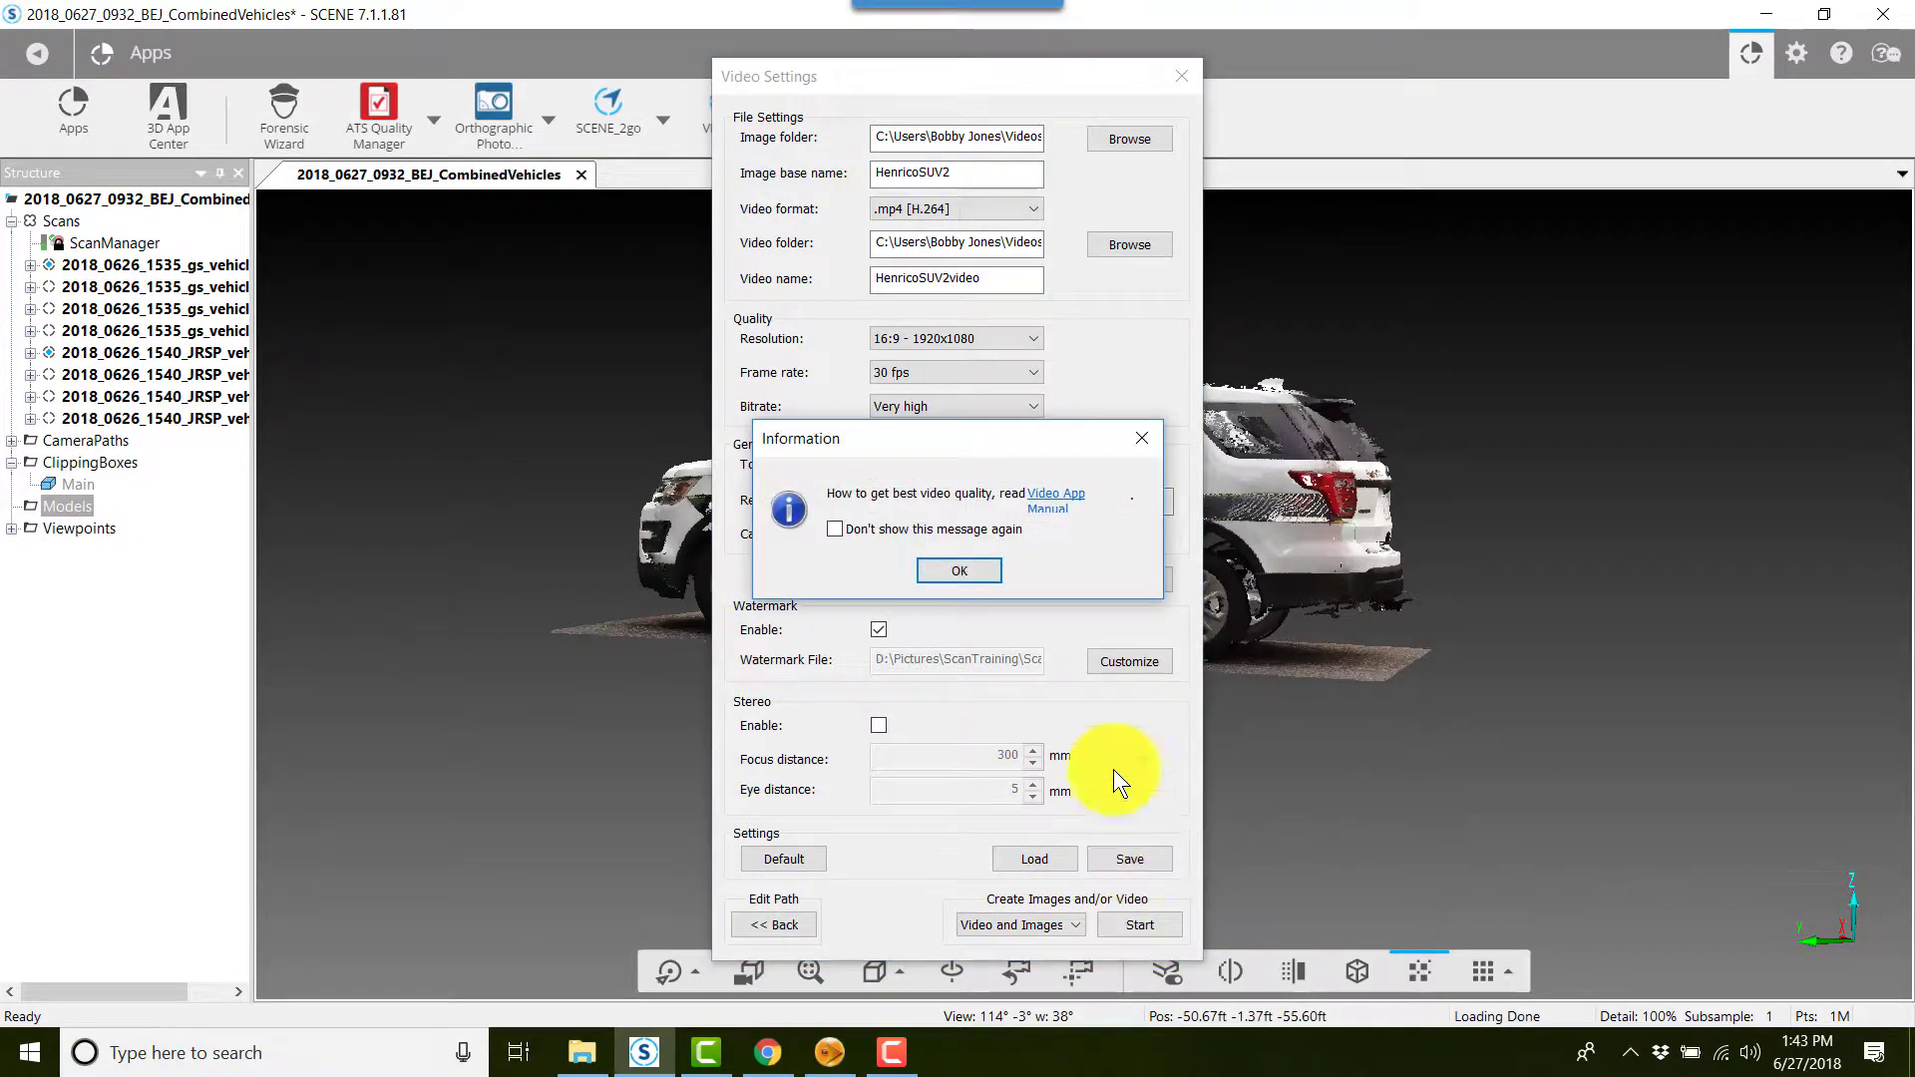
pyautogui.click(958, 571)
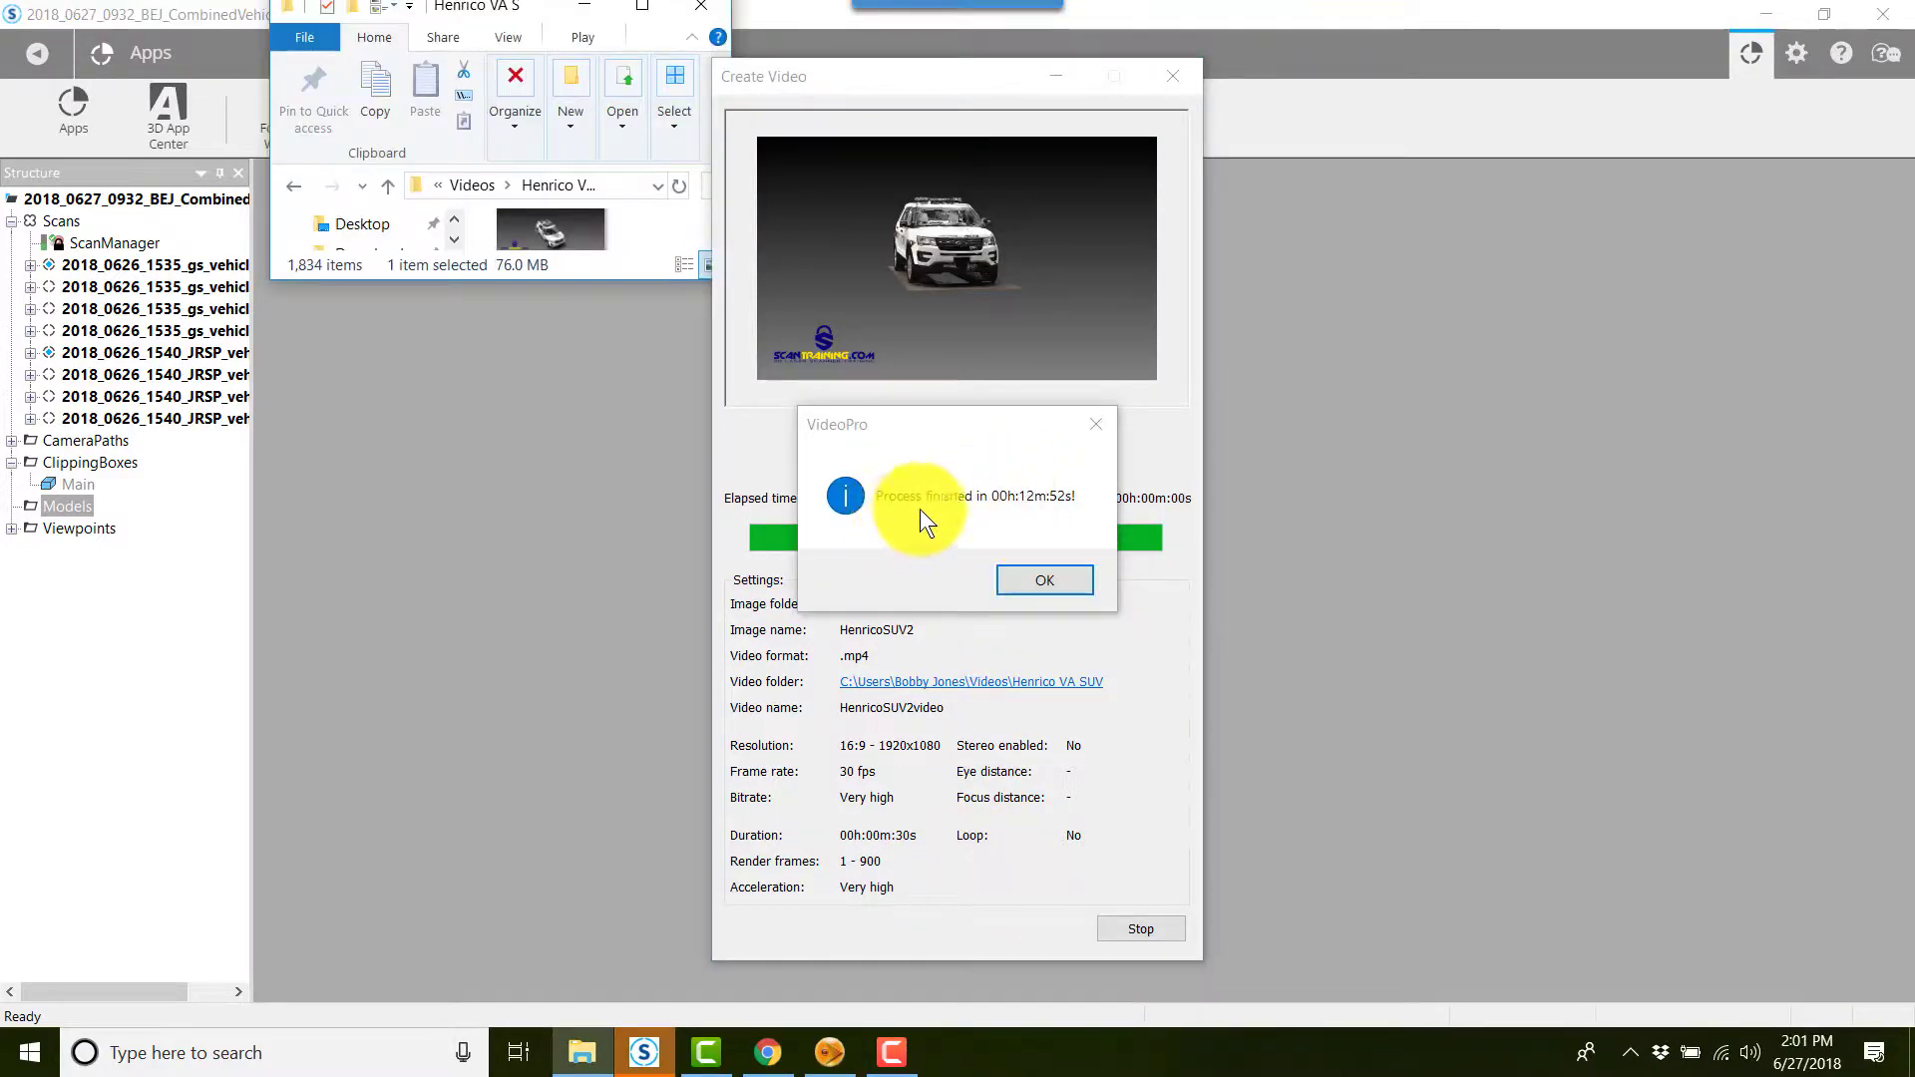
# Acknowledge the finished render and maximize the output folder window in File Explorer.
pyautogui.click(1045, 580)
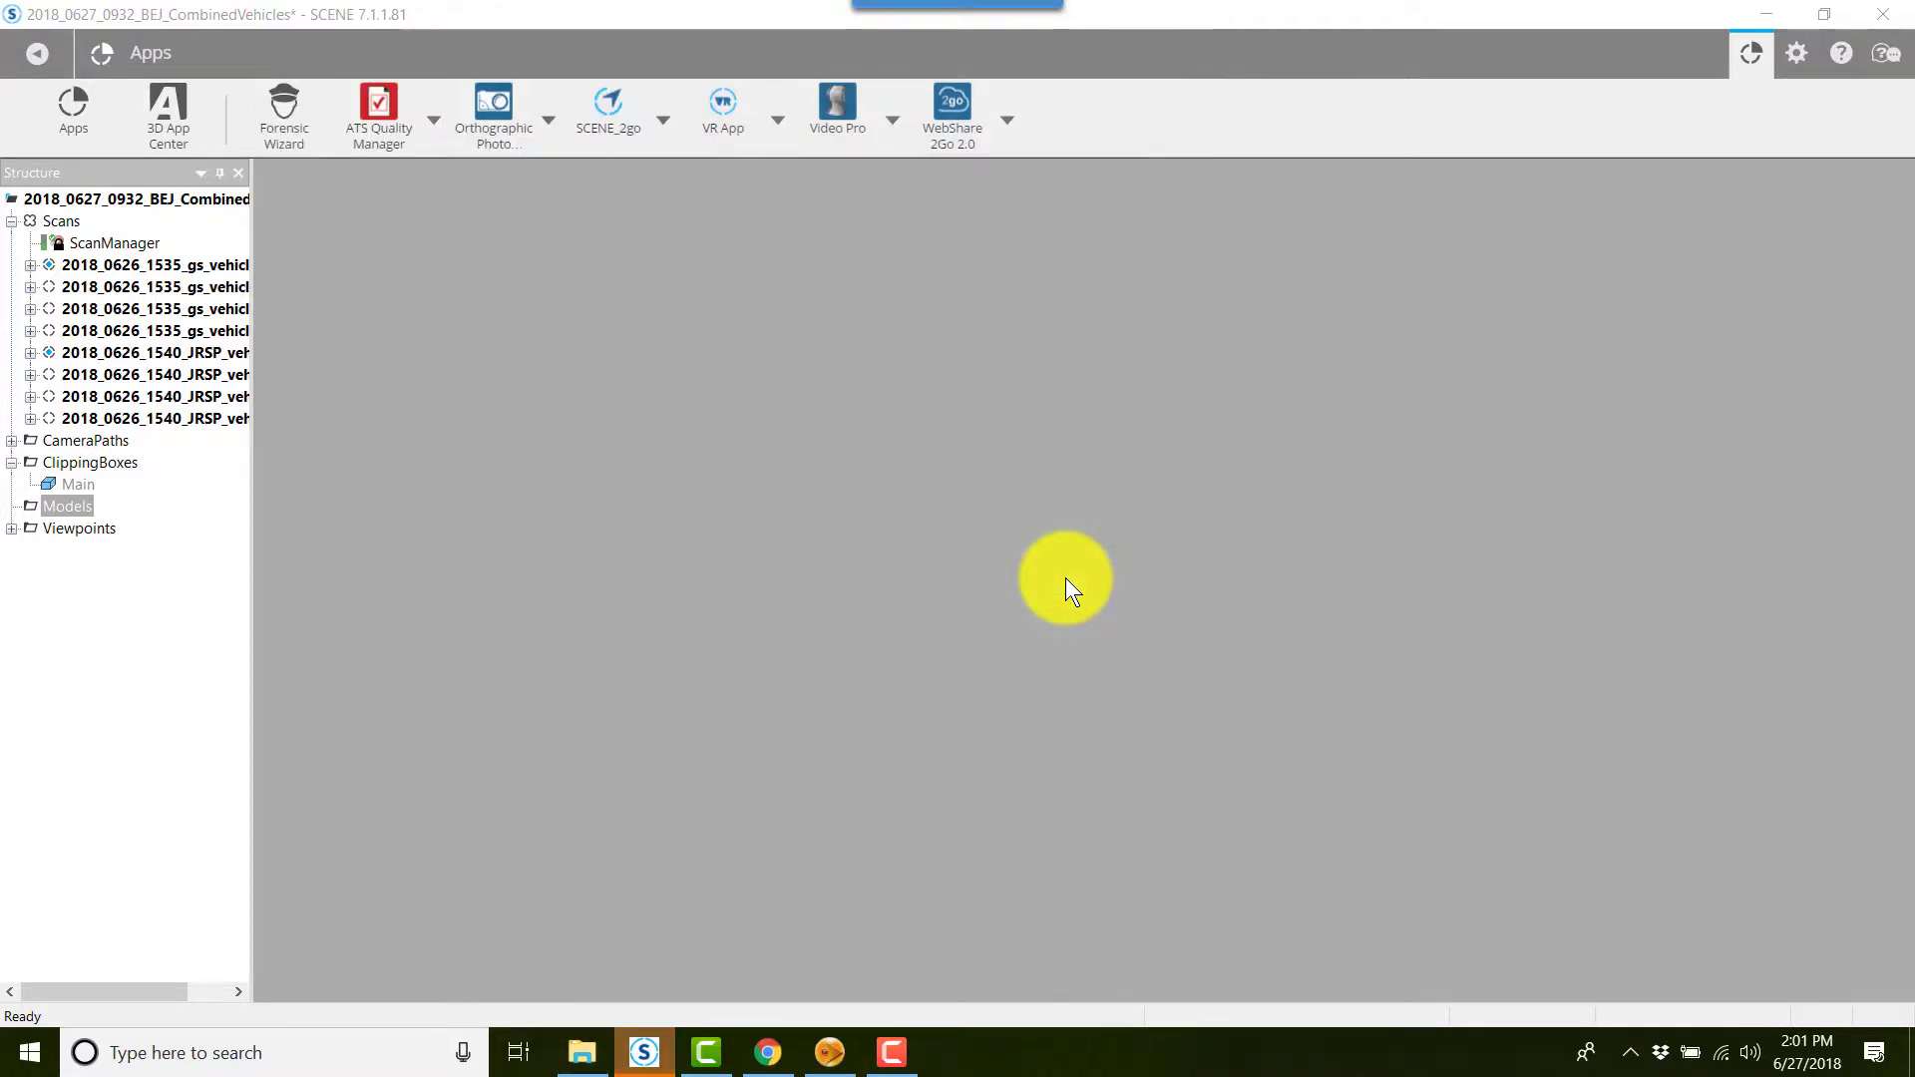
pyautogui.click(584, 1054)
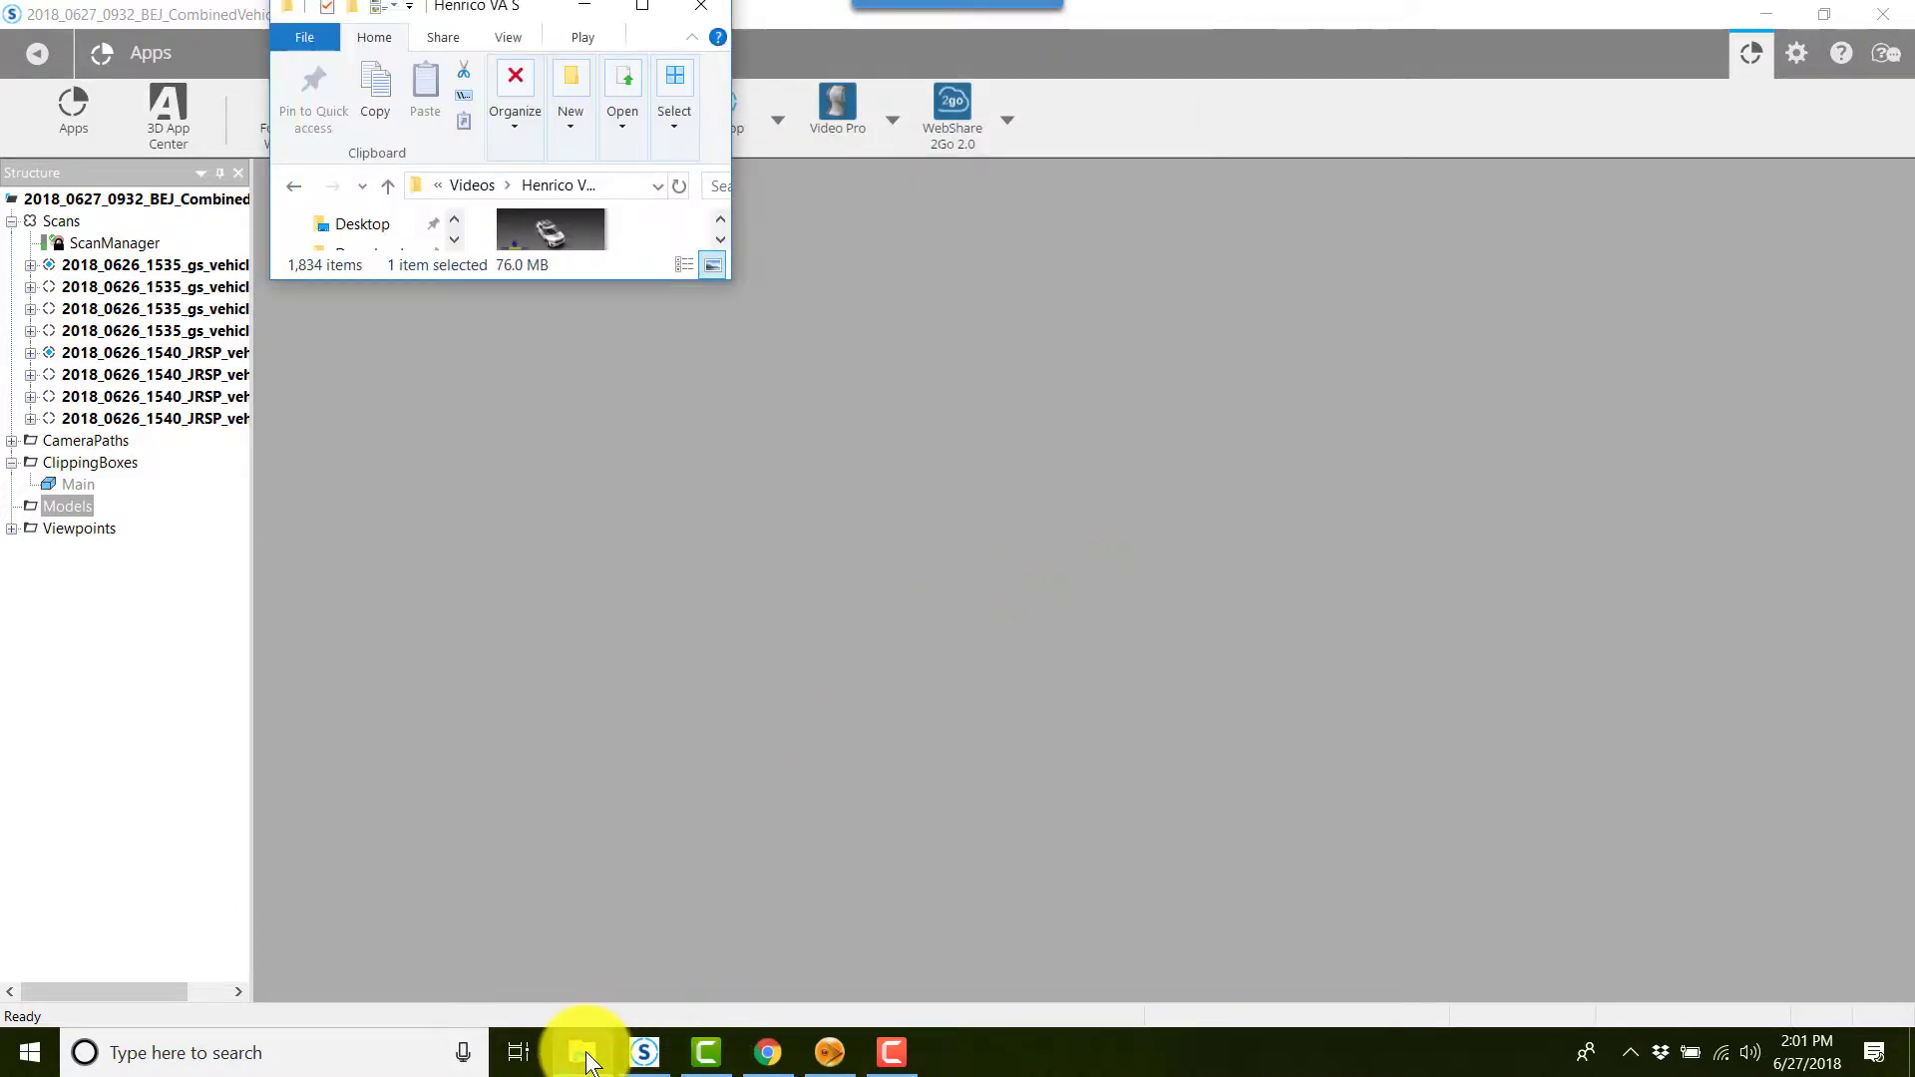
pyautogui.click(642, 15)
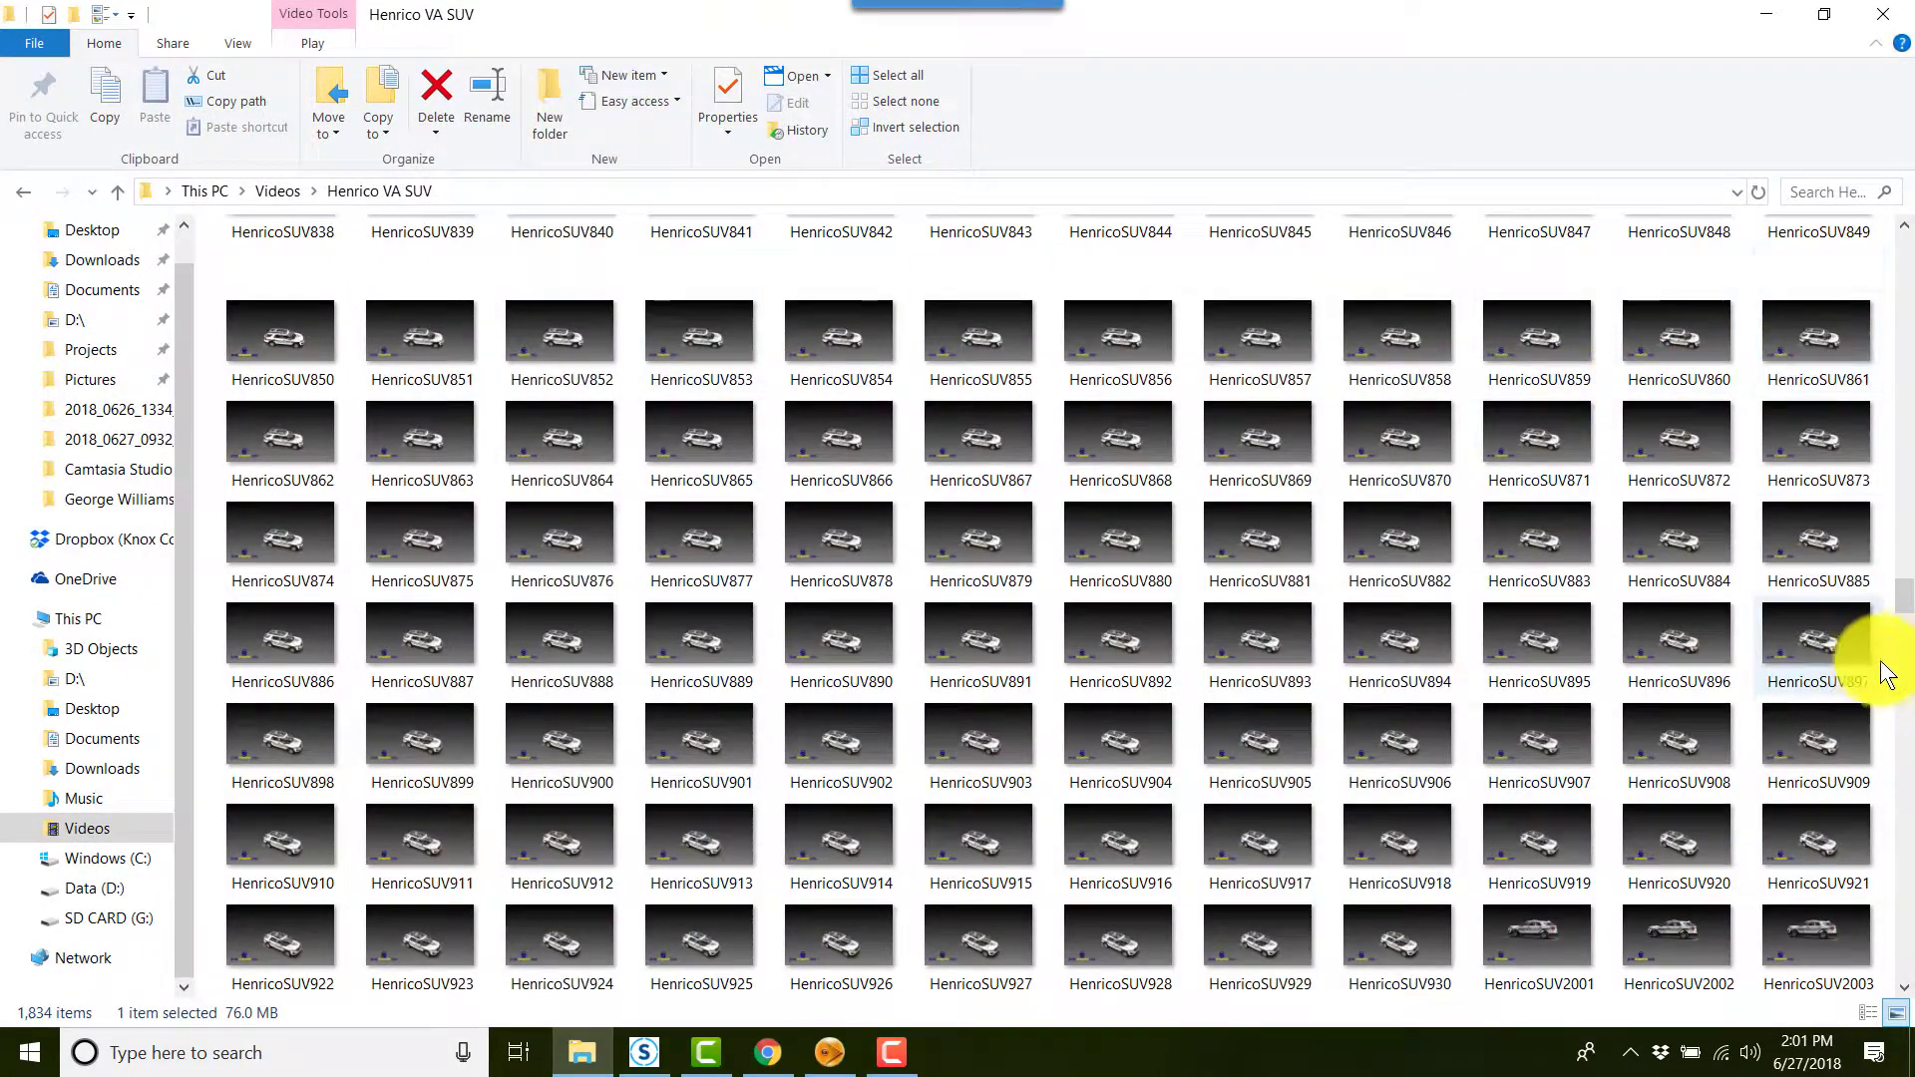
pyautogui.moveTo(1907, 609); pyautogui.dragTo(1904, 1013)
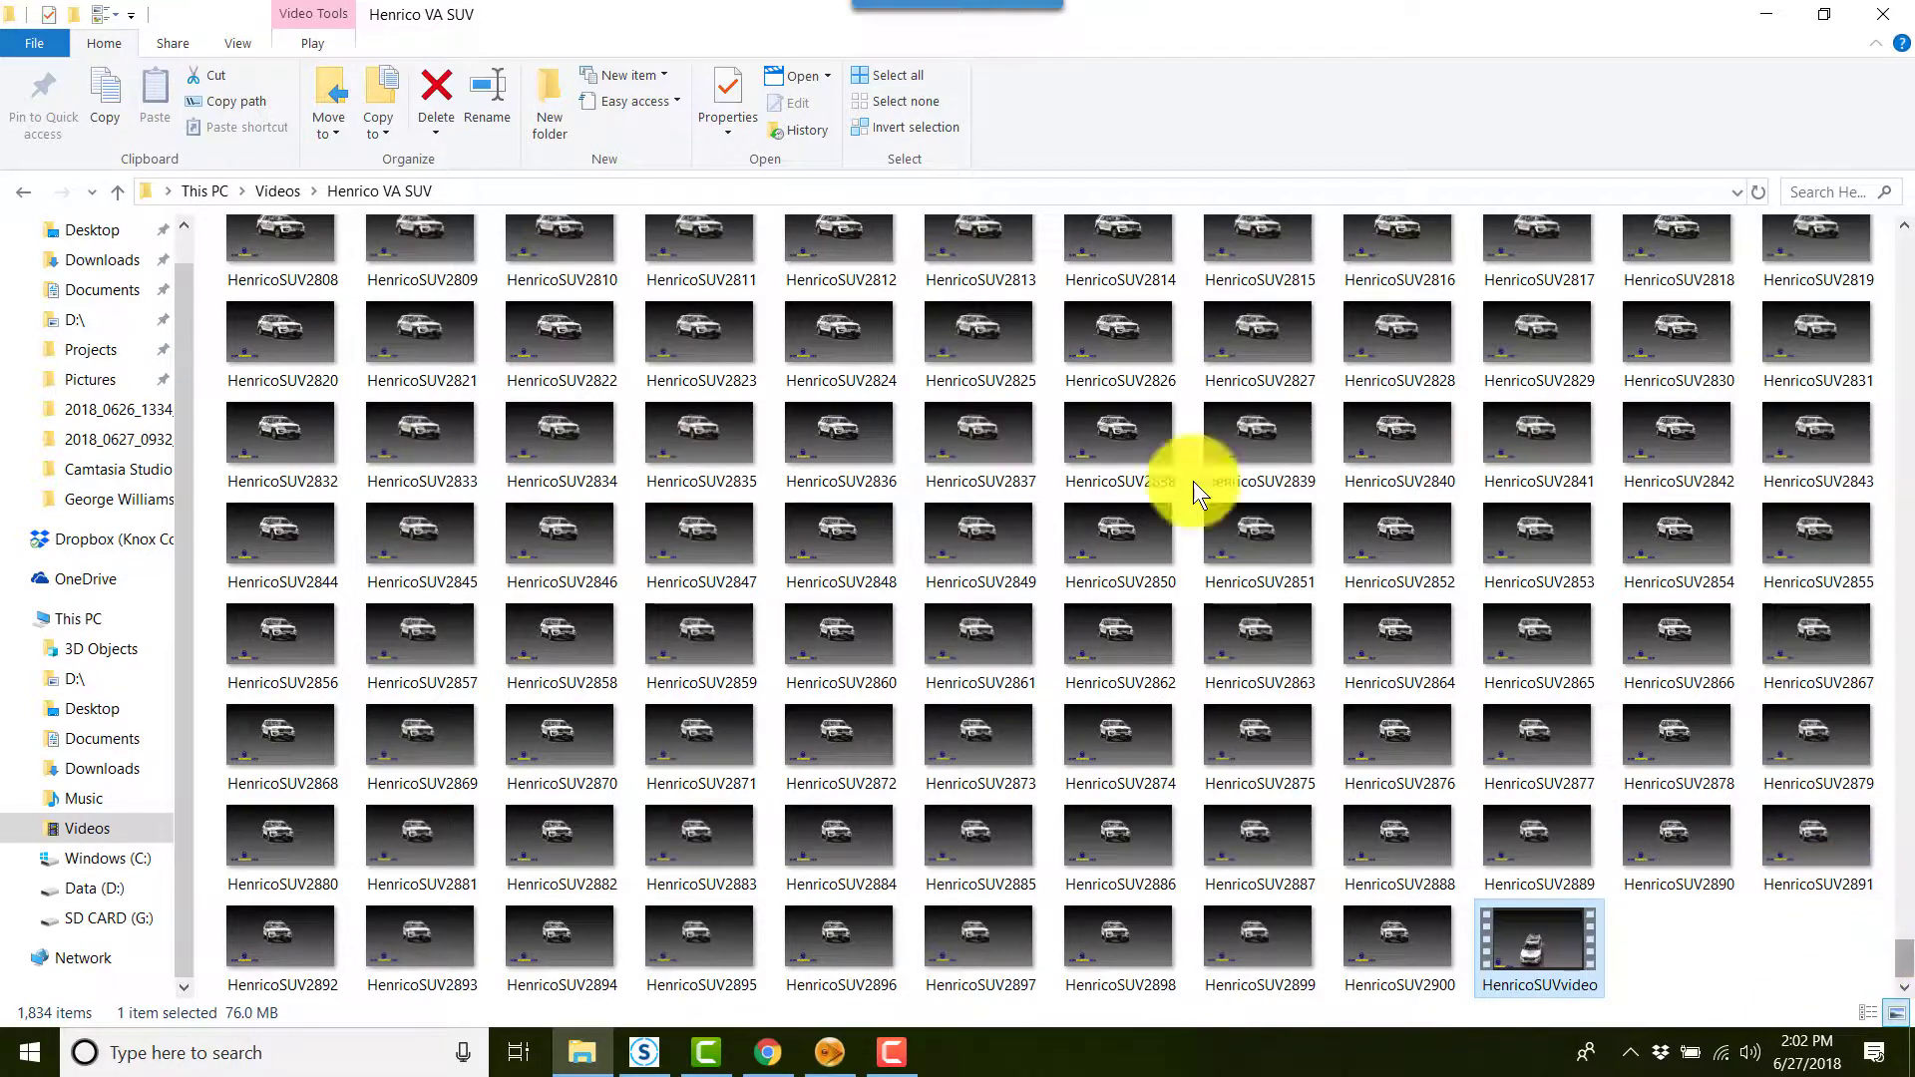
# Show the folder in Details view sorted by Type and select HenricoSUV2video.
pyautogui.click(235, 43)
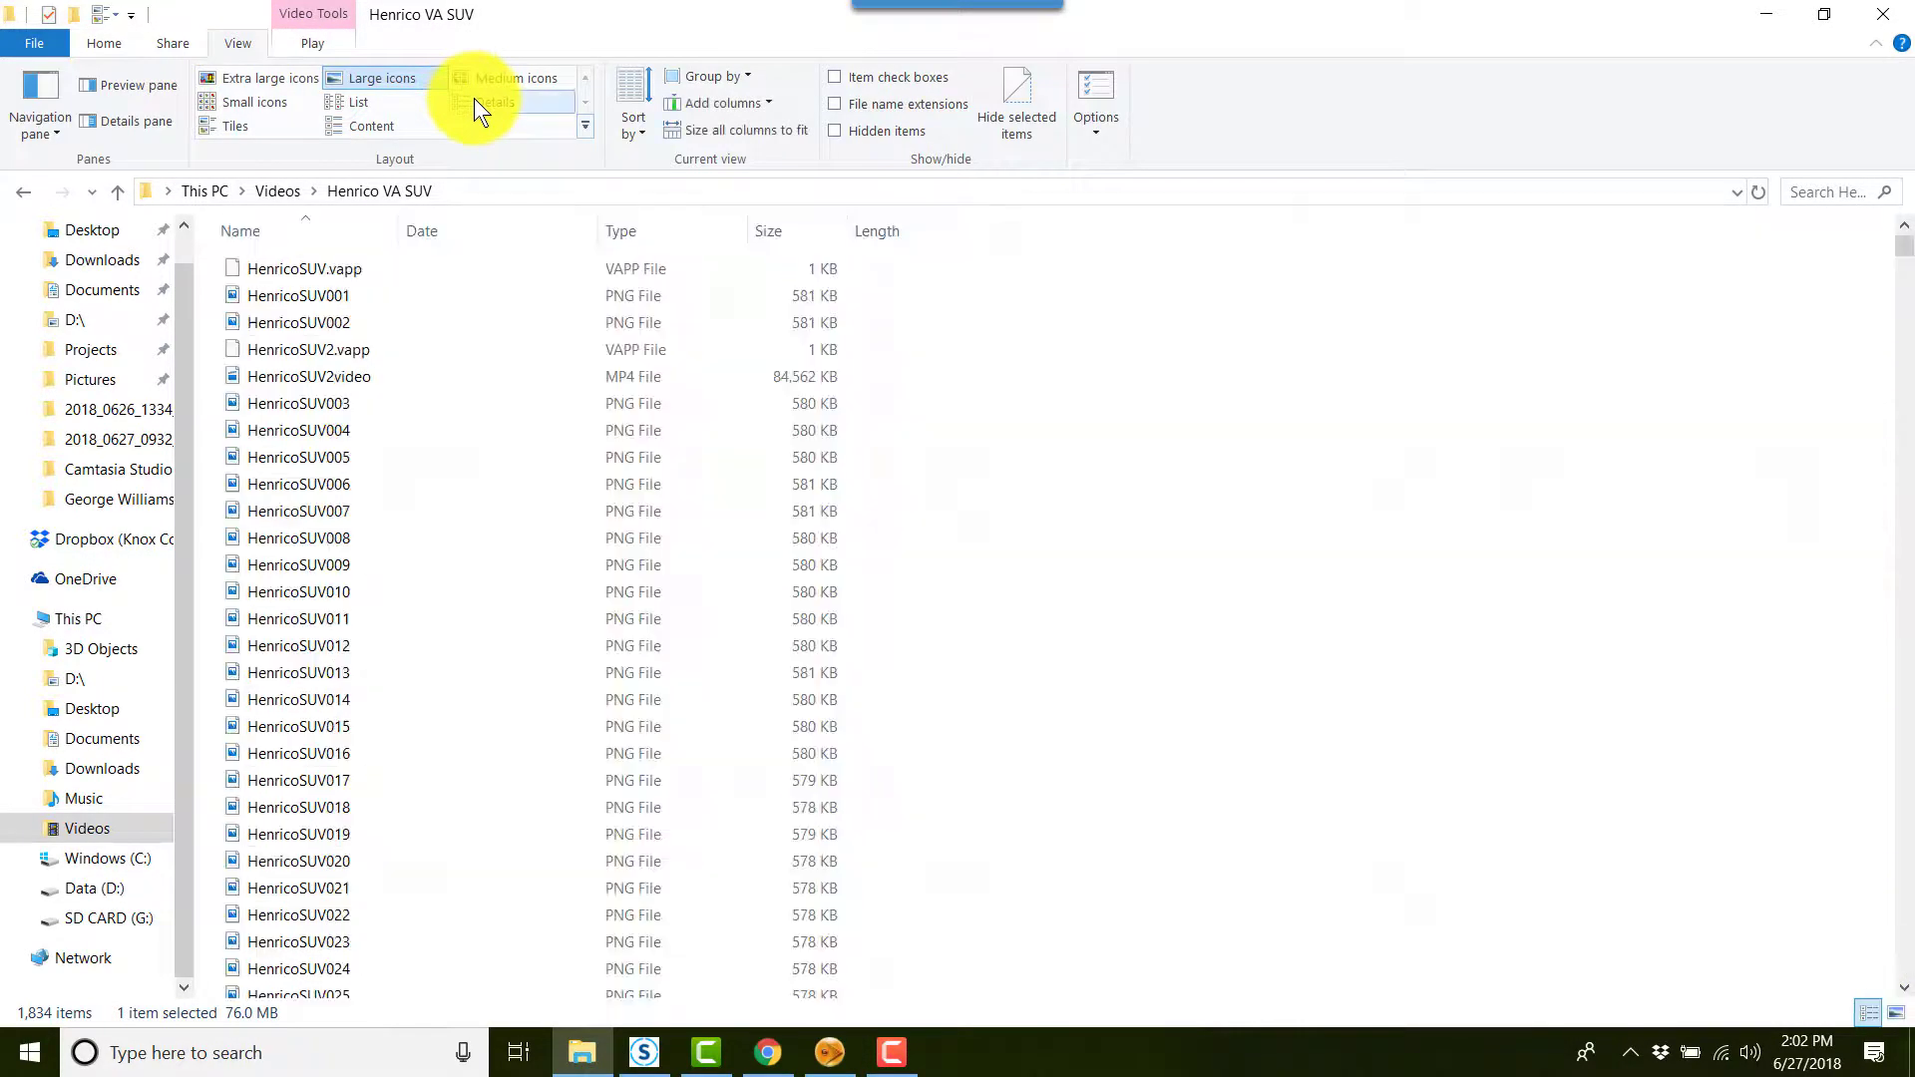
pyautogui.click(474, 99)
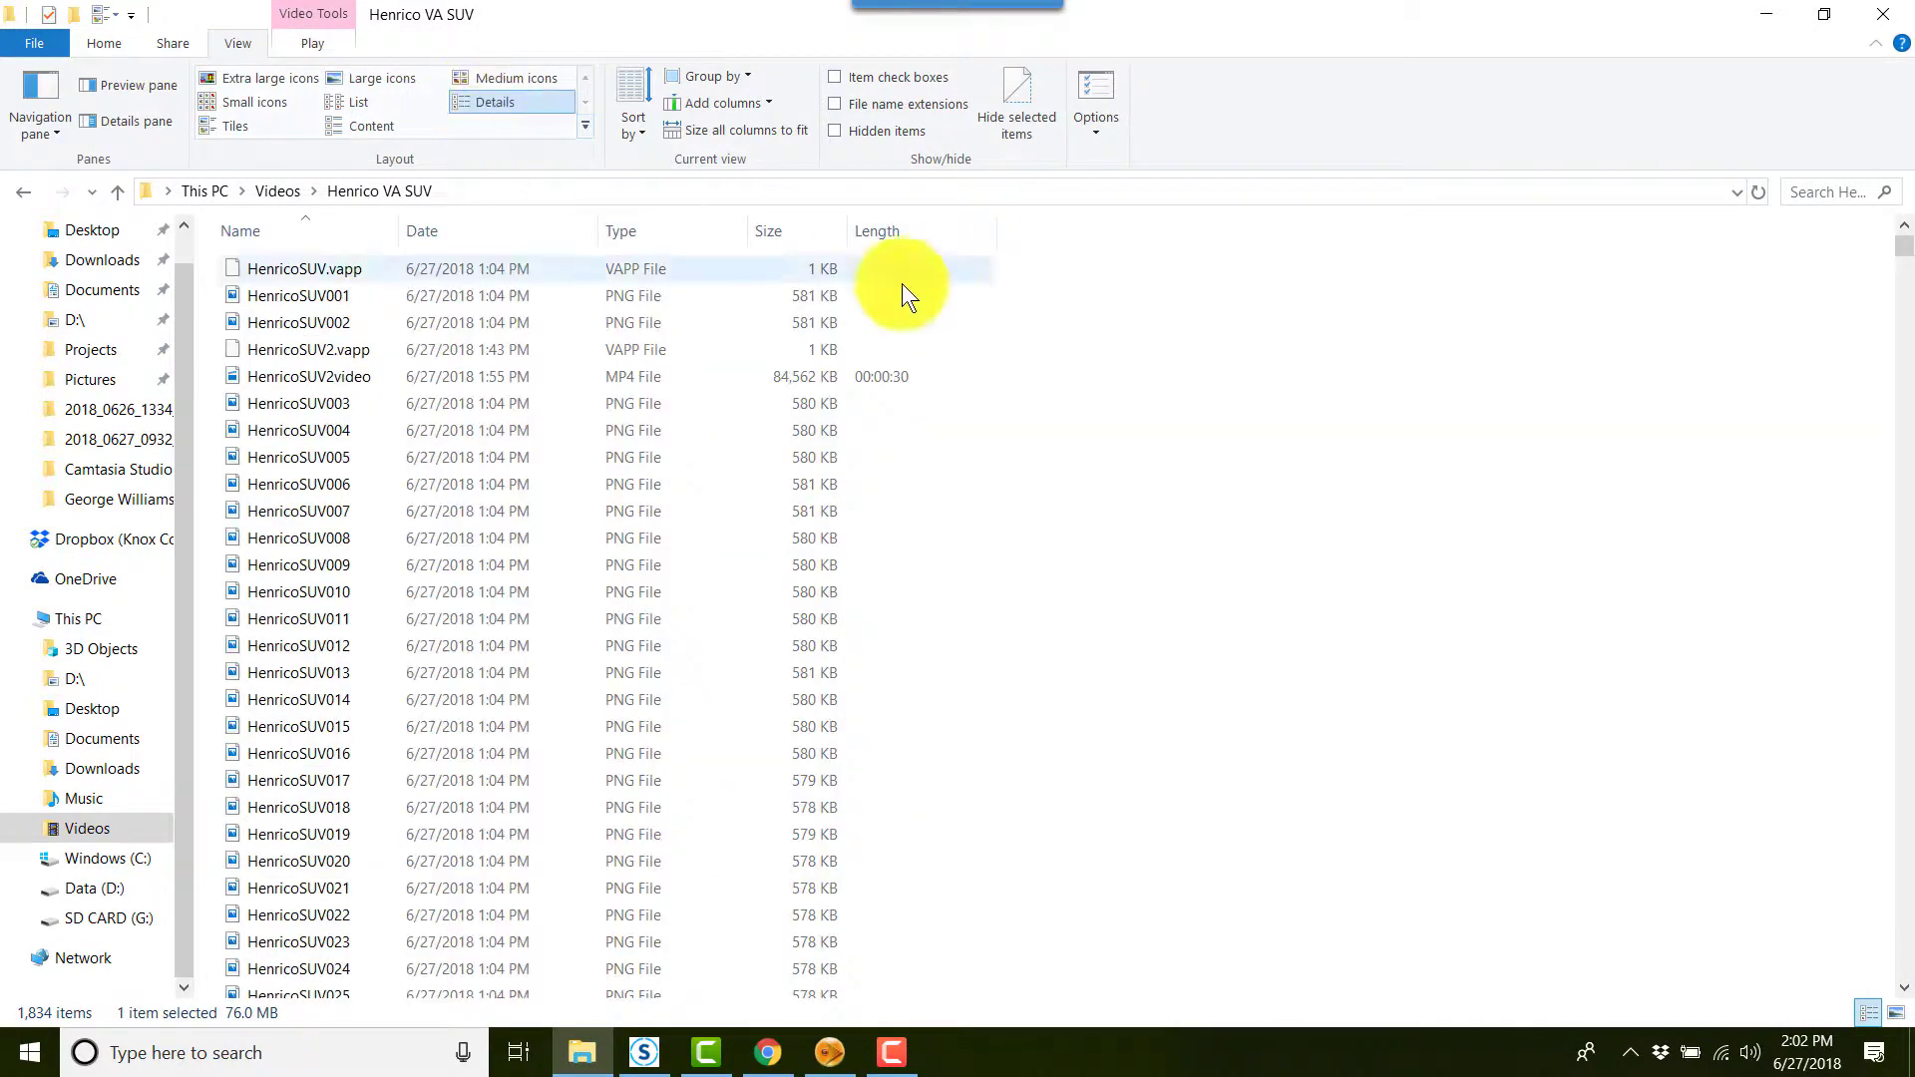
pyautogui.click(684, 227)
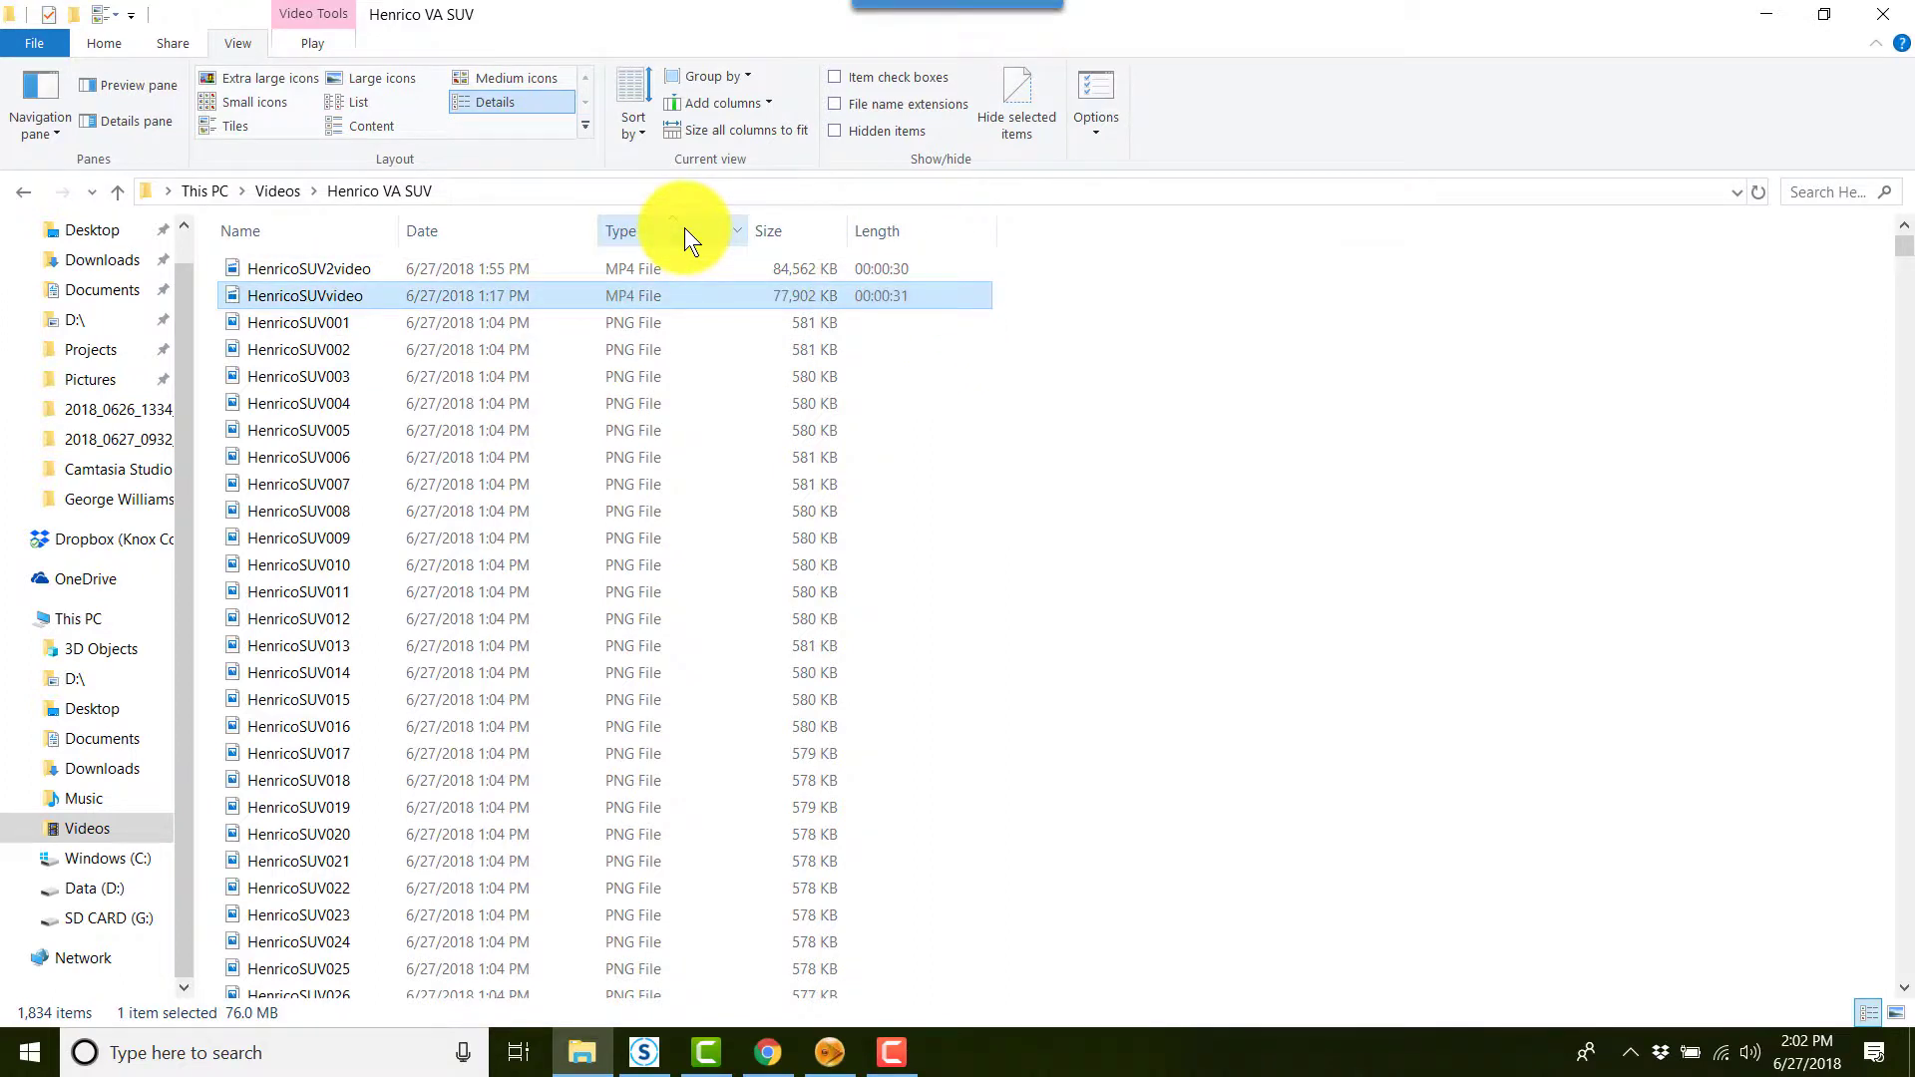
pyautogui.click(353, 266)
# Play HenricoSUV2video in Movies & TV, then close the player and File Explorer.
pyautogui.doubleClick(385, 271)
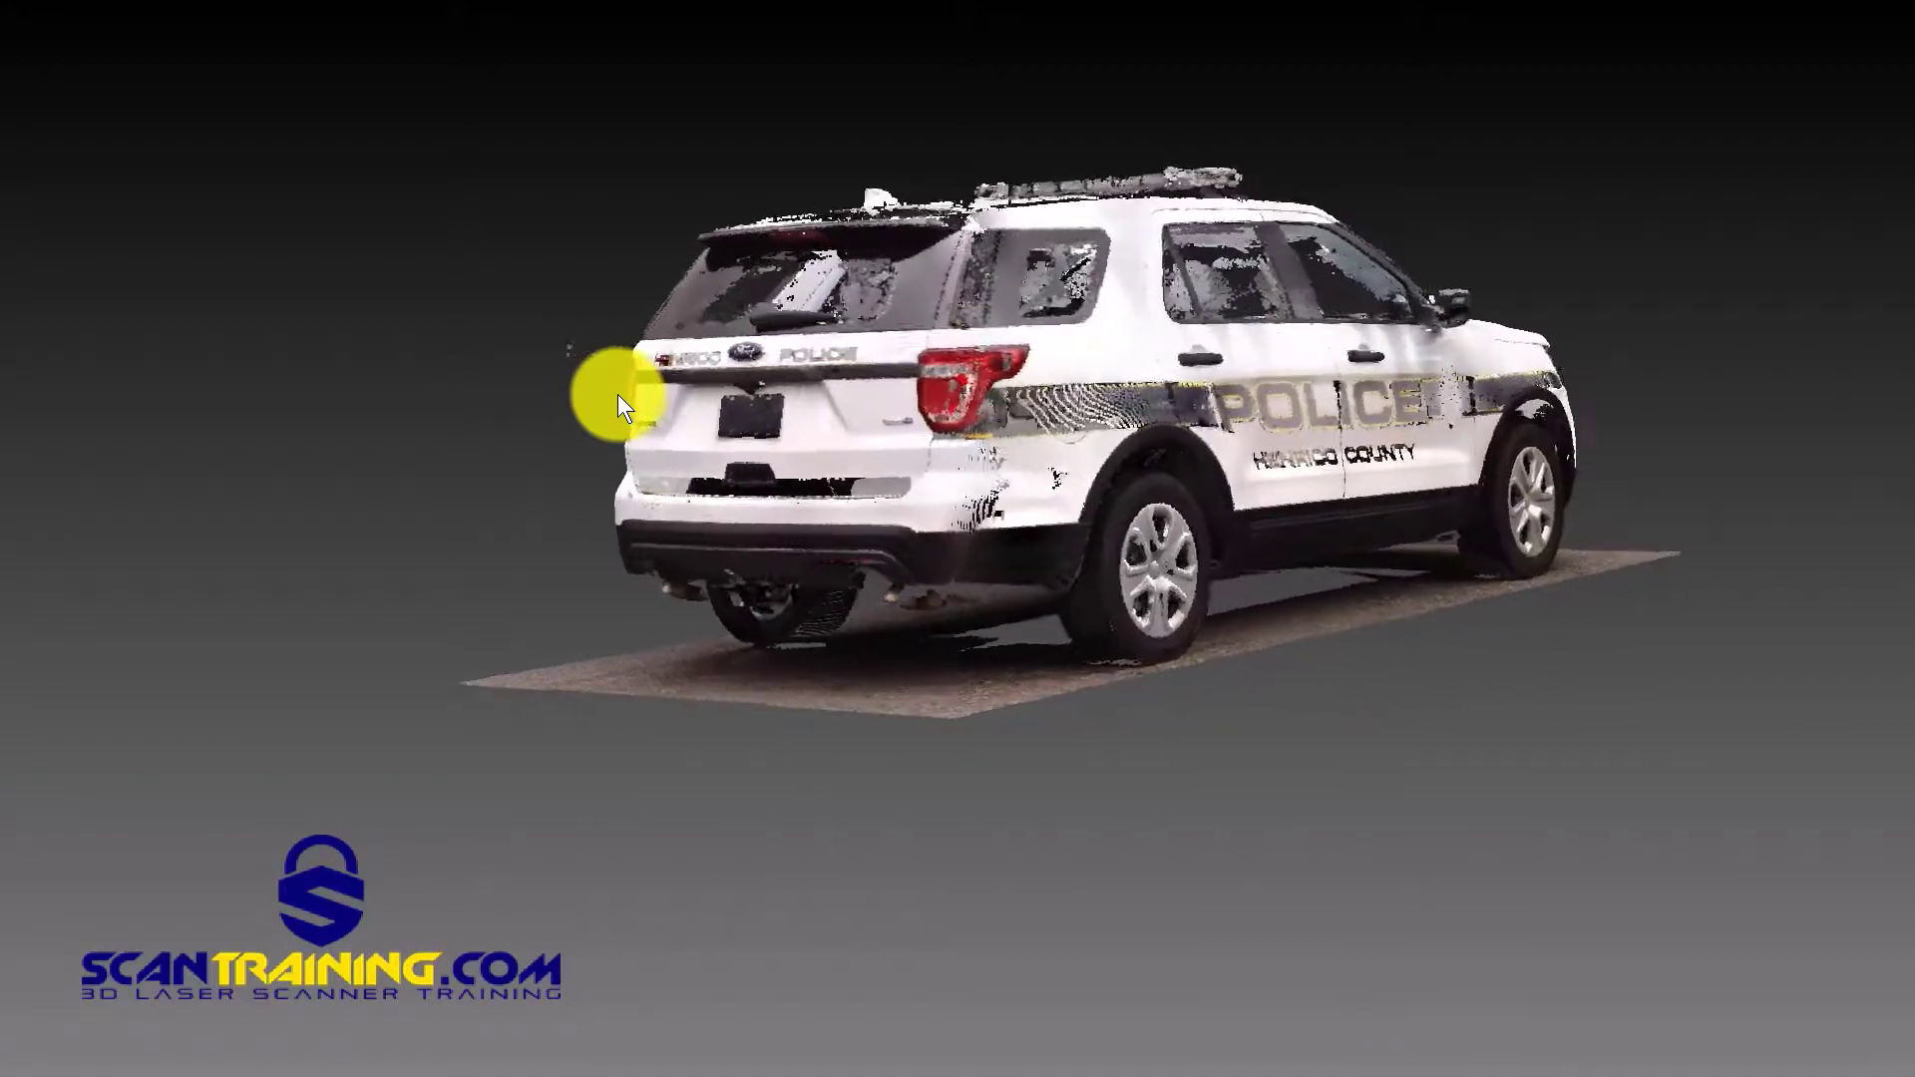
pyautogui.moveTo(618, 386)
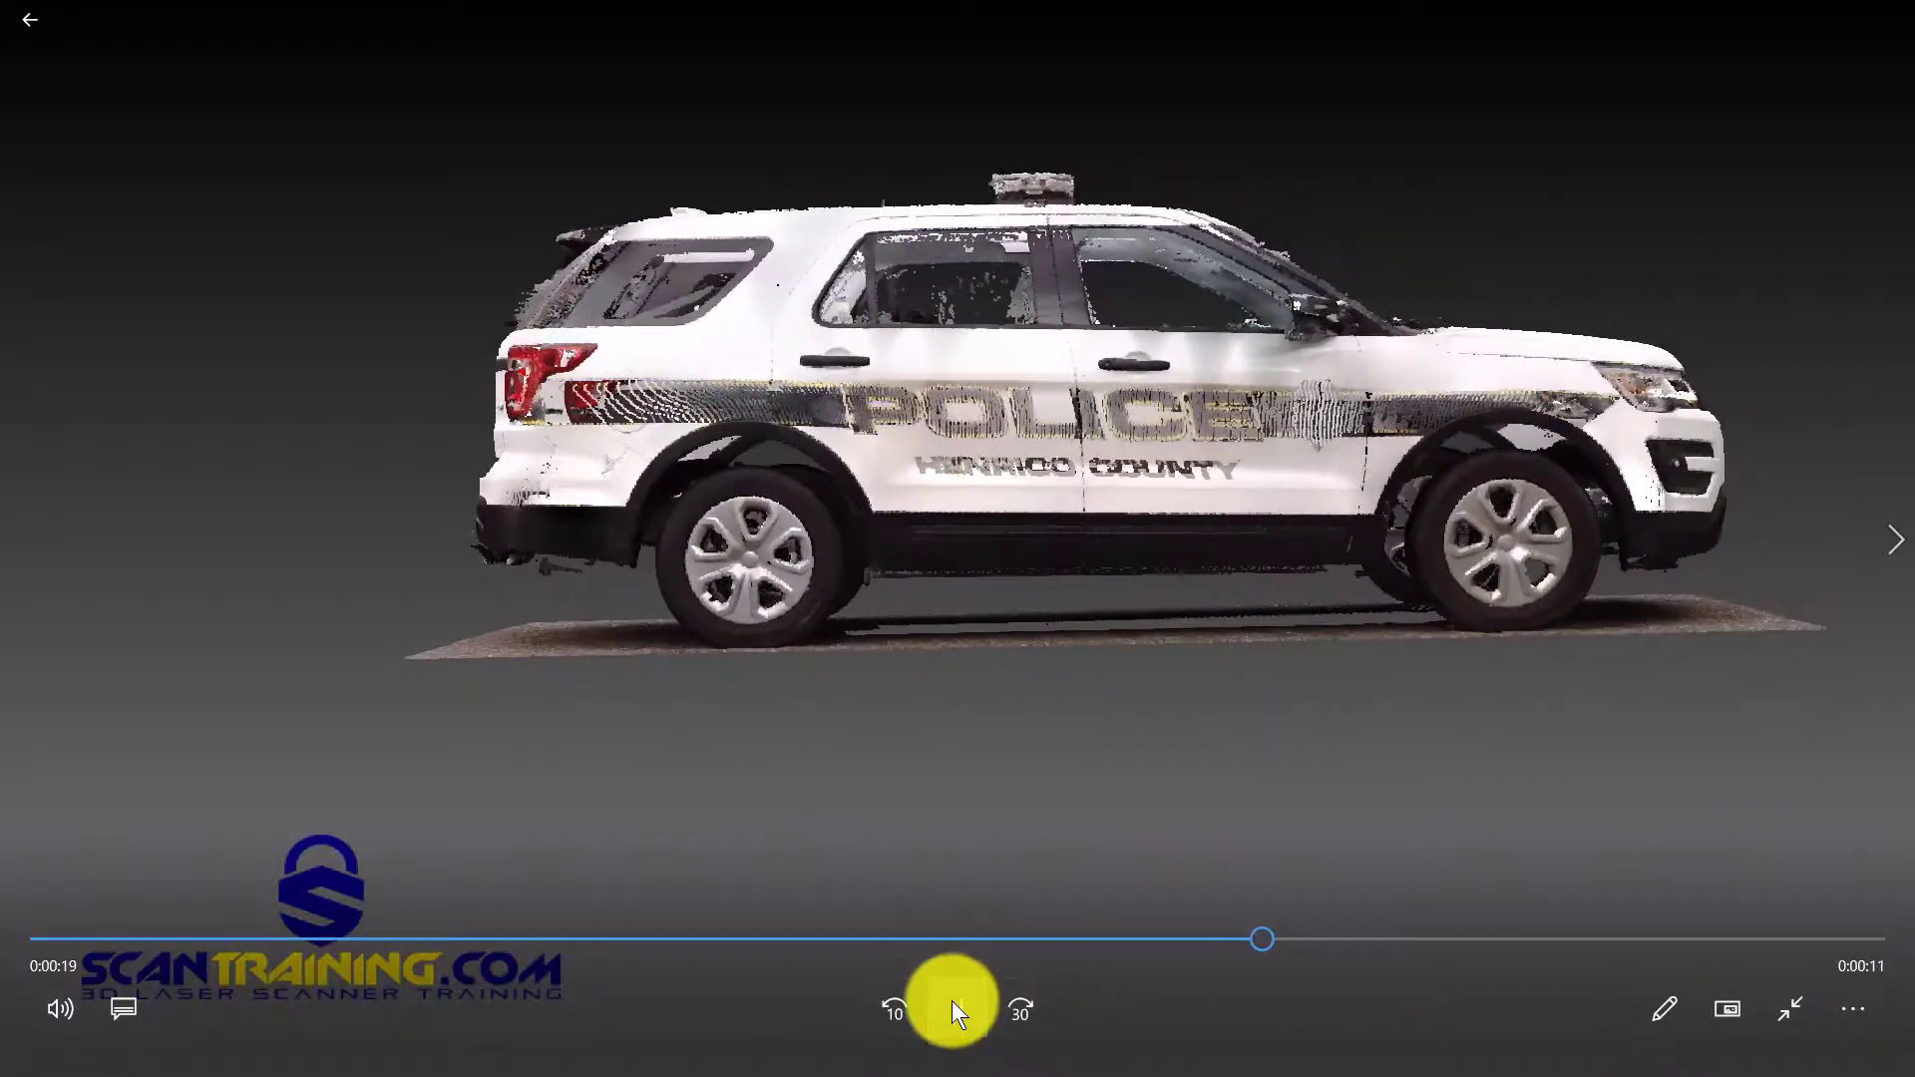
pyautogui.click(1889, 18)
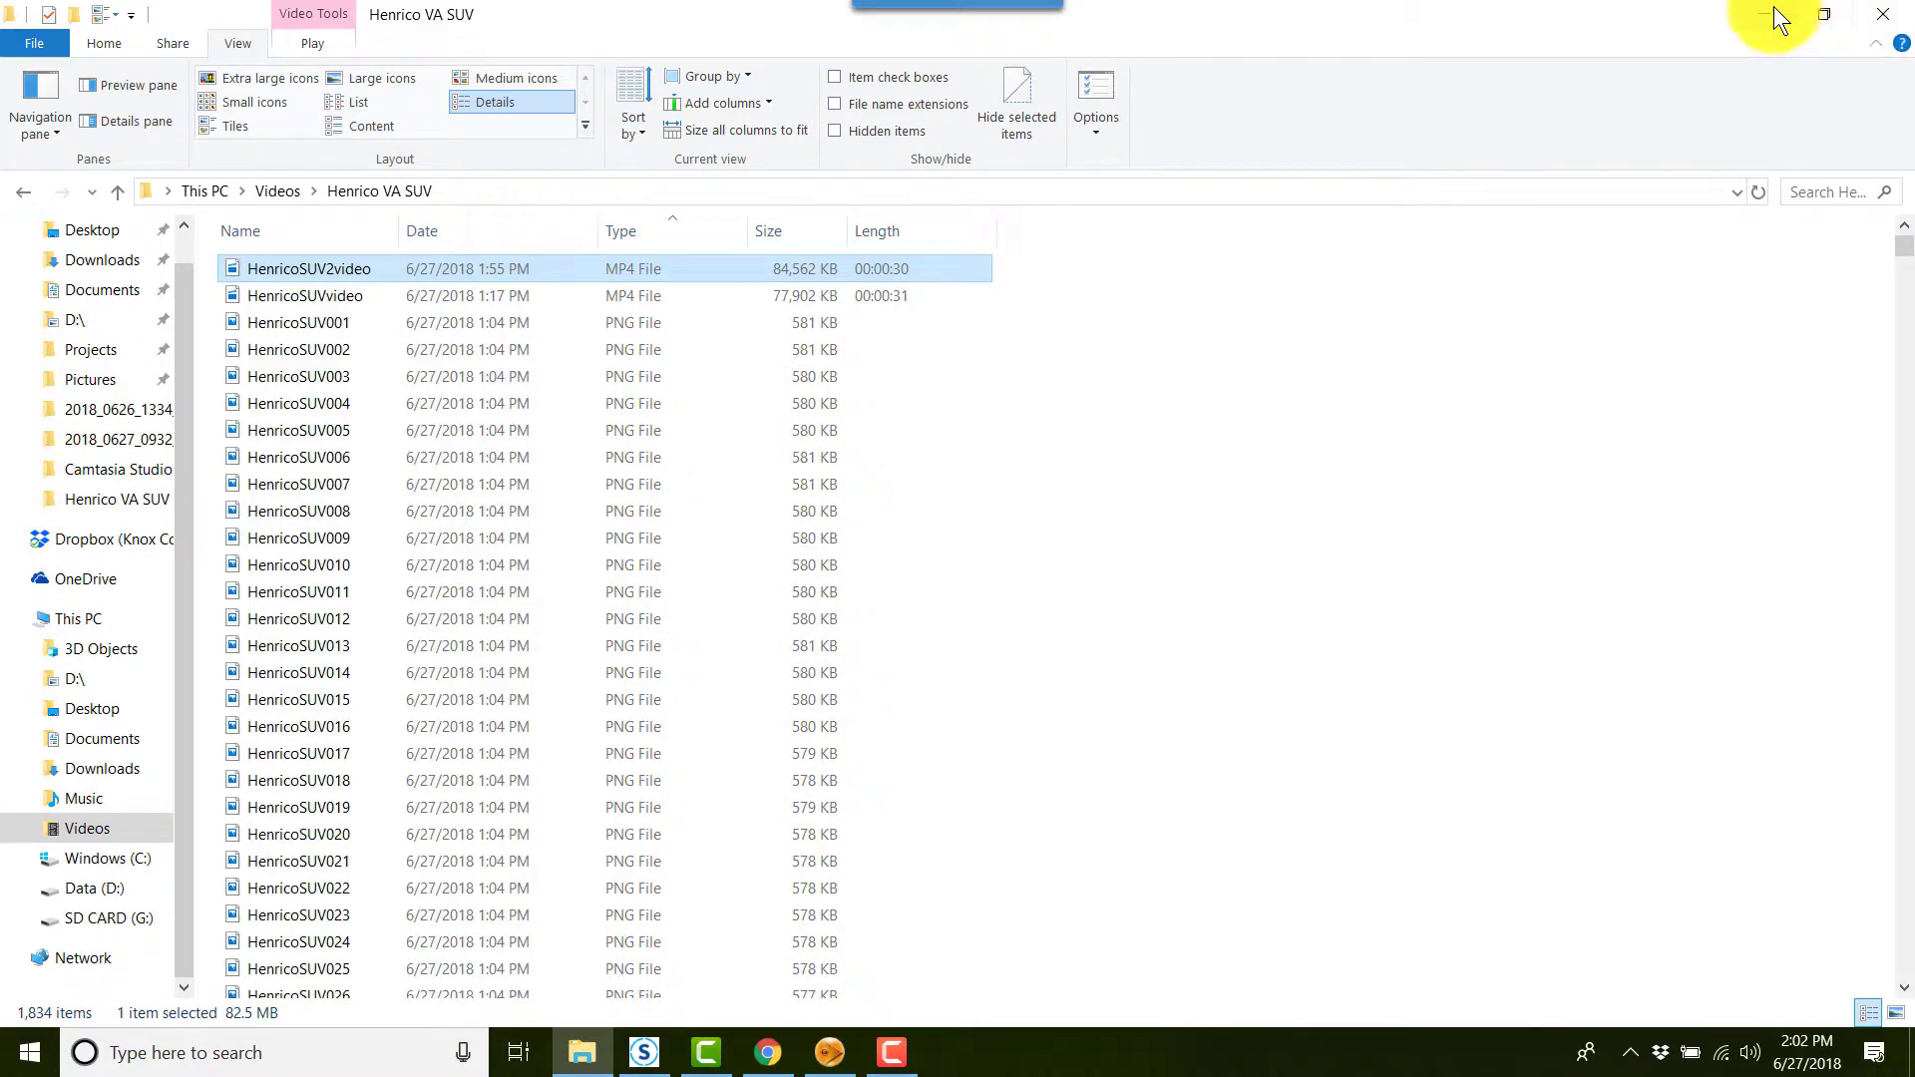
pyautogui.click(1884, 18)
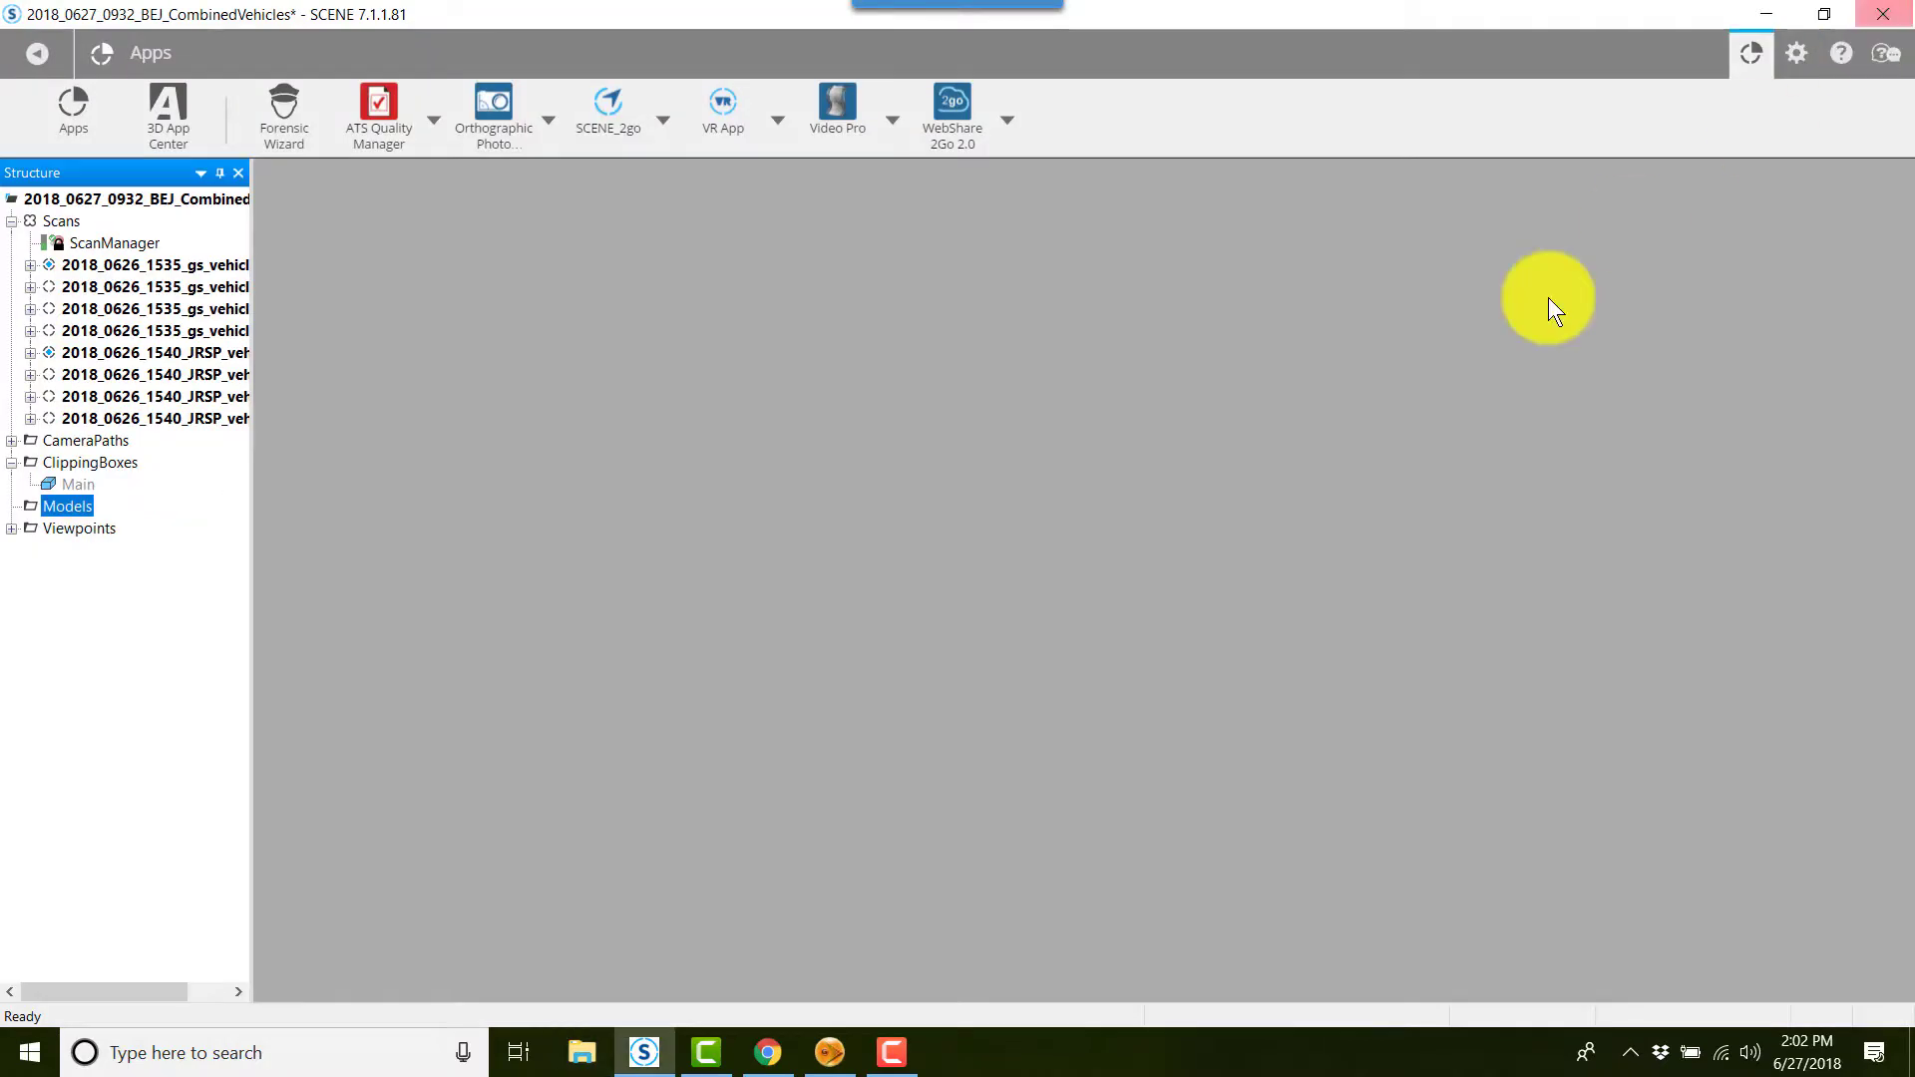